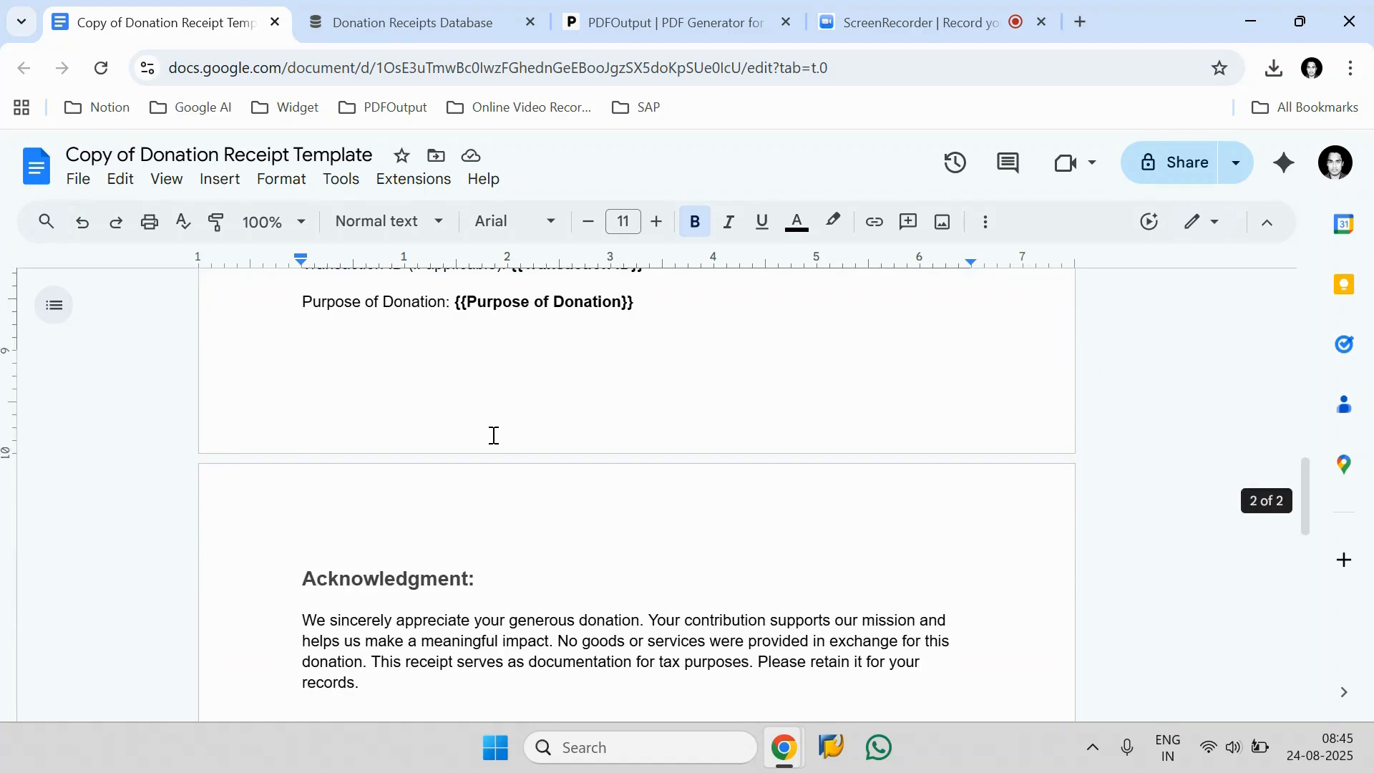
- Review the placeholder fields throughout the donation receipt template in Google Docs
{"action": "scroll", "coordinate": [492, 435], "scroll_direction": "up", "scroll_amount": 9}
{"action": "scroll", "coordinate": [491, 436], "scroll_direction": "up", "scroll_amount": 10}
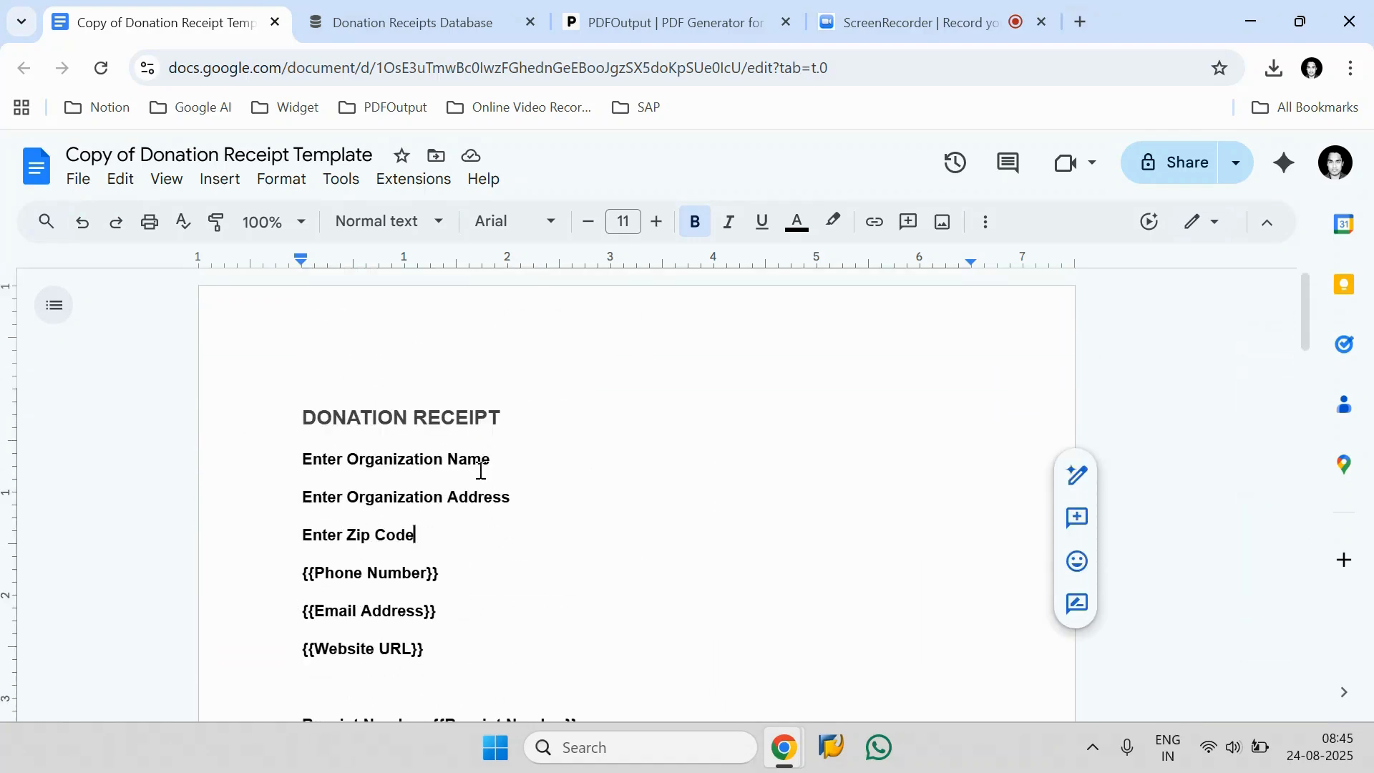
{"action": "scroll", "coordinate": [480, 469], "scroll_direction": "down", "scroll_amount": 3}
{"action": "scroll", "coordinate": [498, 450], "scroll_direction": "down", "scroll_amount": 15}
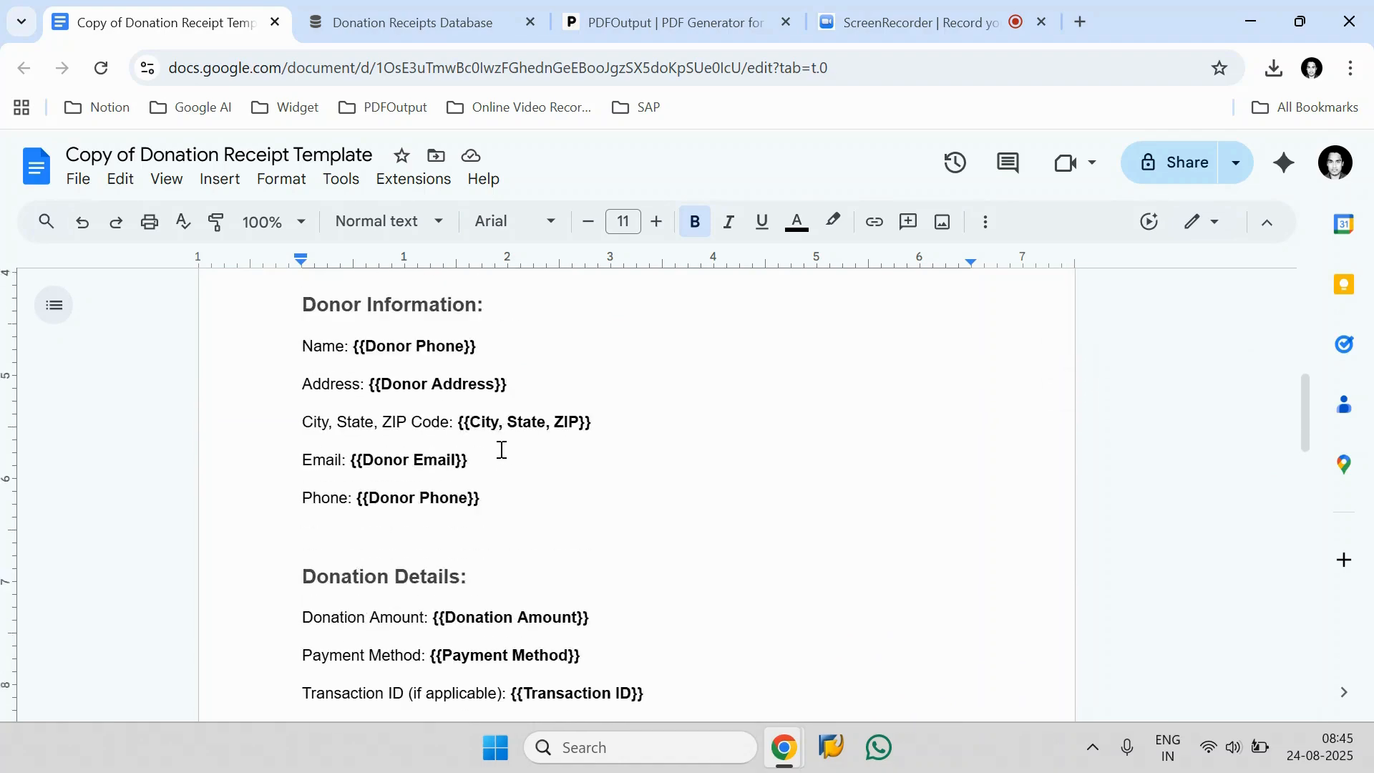
{"action": "scroll", "coordinate": [491, 454], "scroll_direction": "up", "scroll_amount": 15}
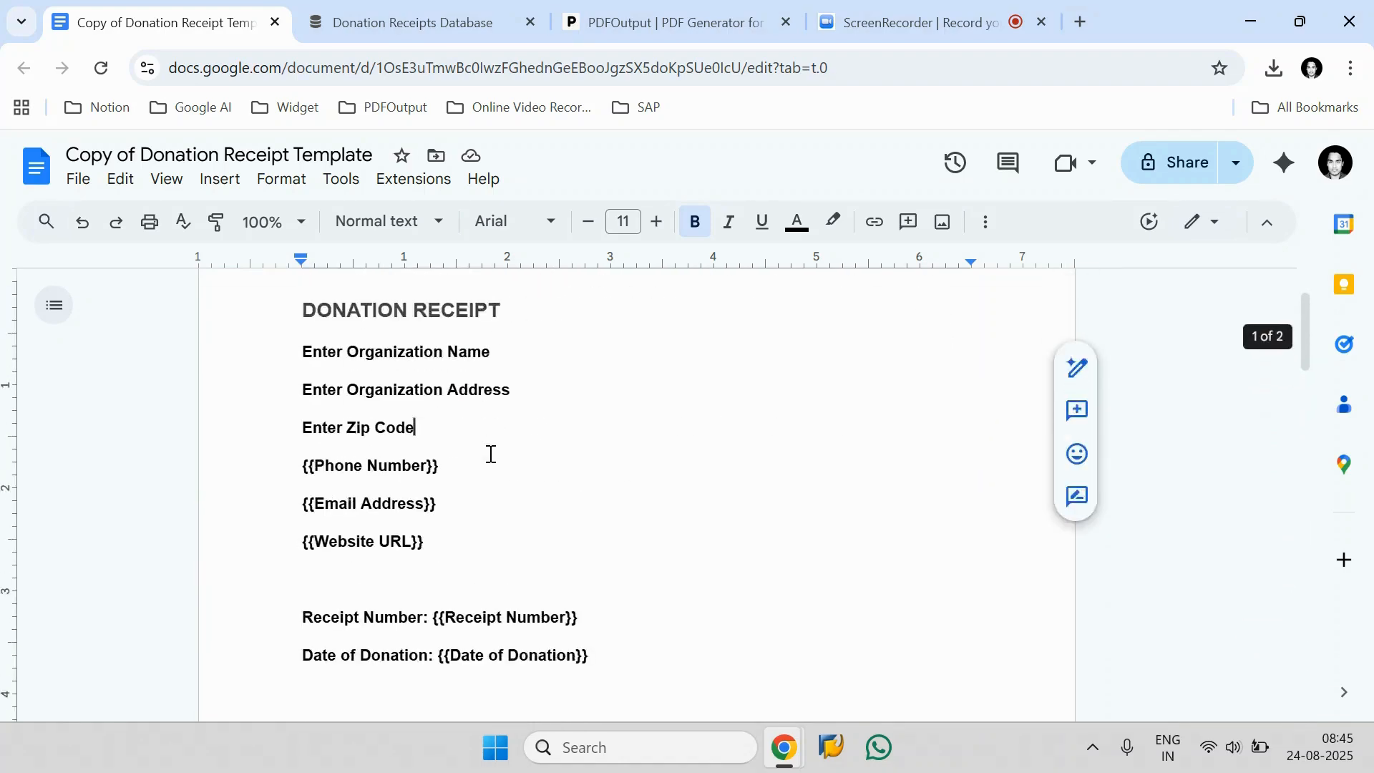
- Switch to the Donation Receipts Database in Notion, mark all three receipt records, and clear the selection
{"action": "left_click", "coordinate": [443, 29]}
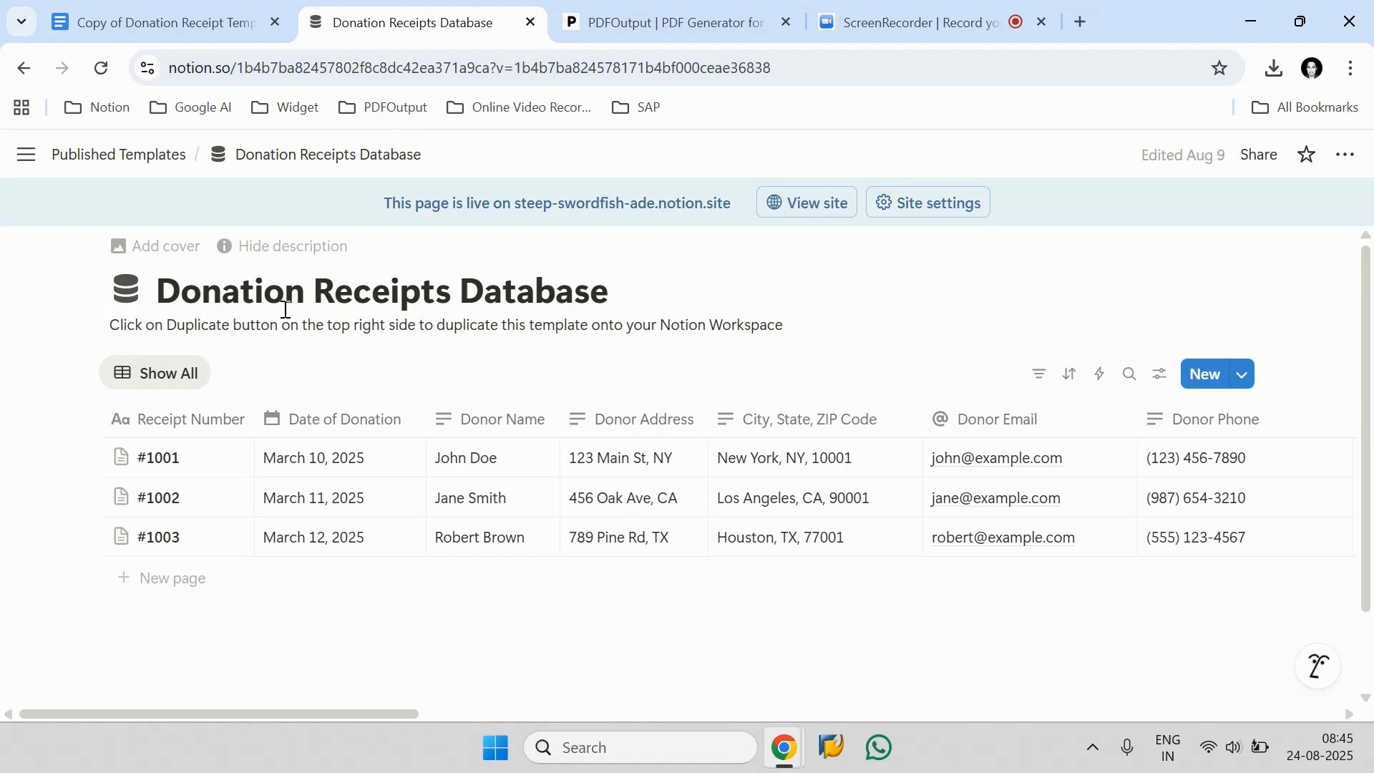
{"action": "left_click", "coordinate": [82, 460]}
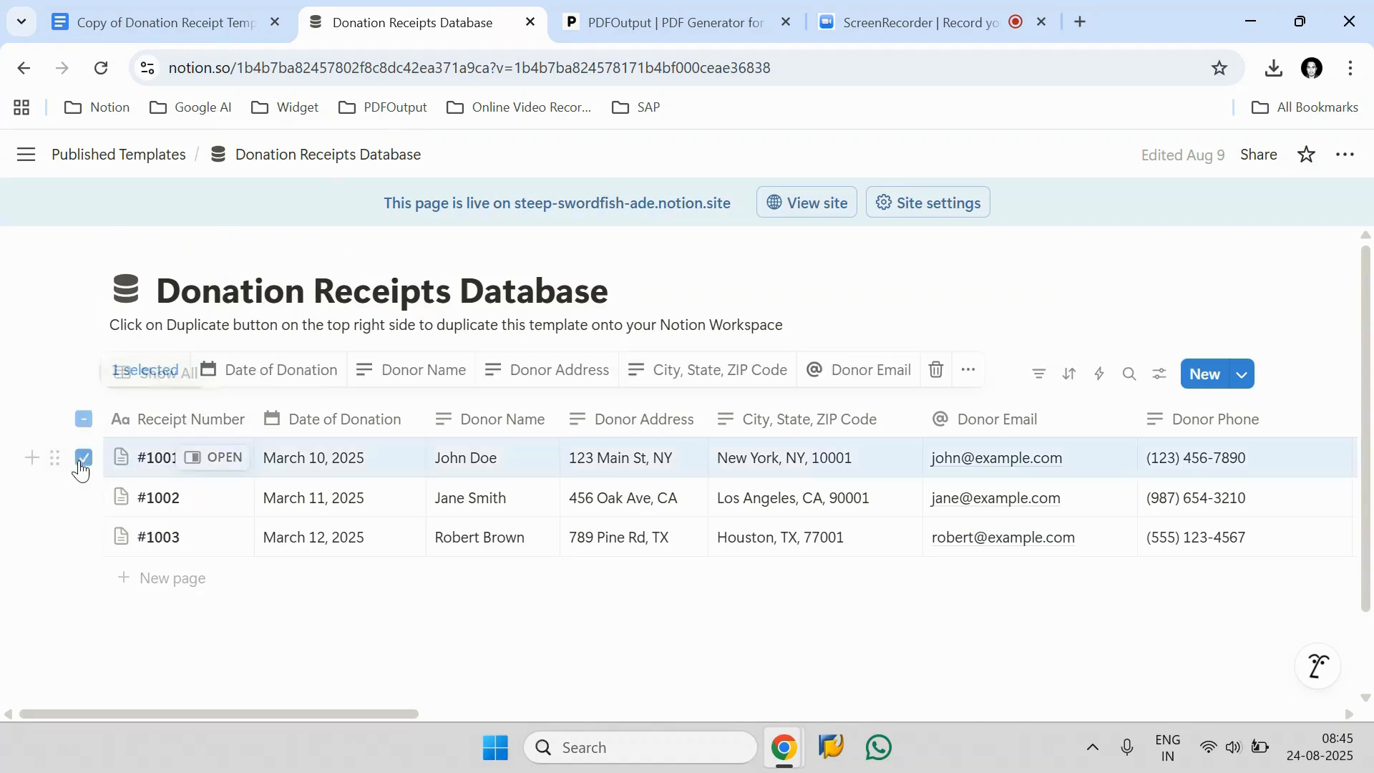
{"action": "left_click", "coordinate": [83, 498]}
{"action": "left_click", "coordinate": [84, 538]}
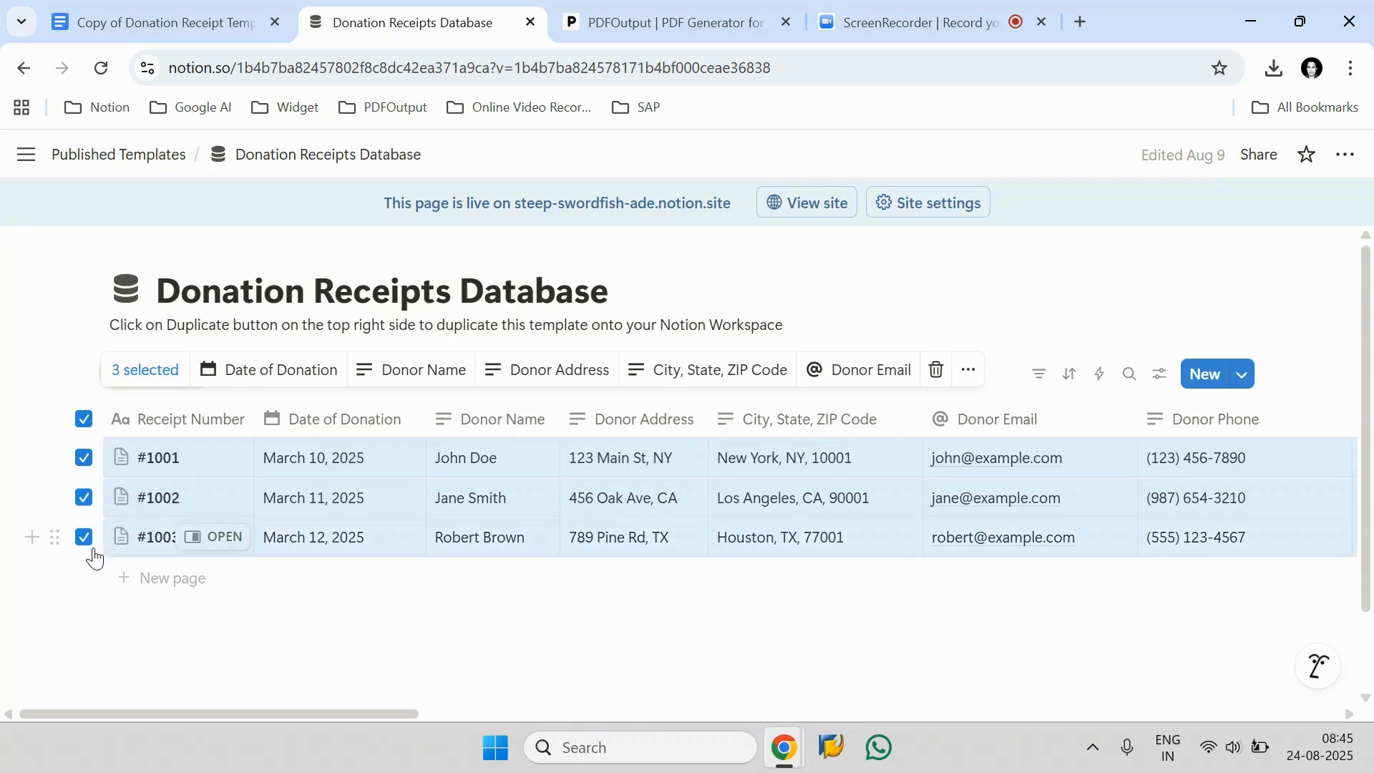
{"action": "key", "text": "Escape"}
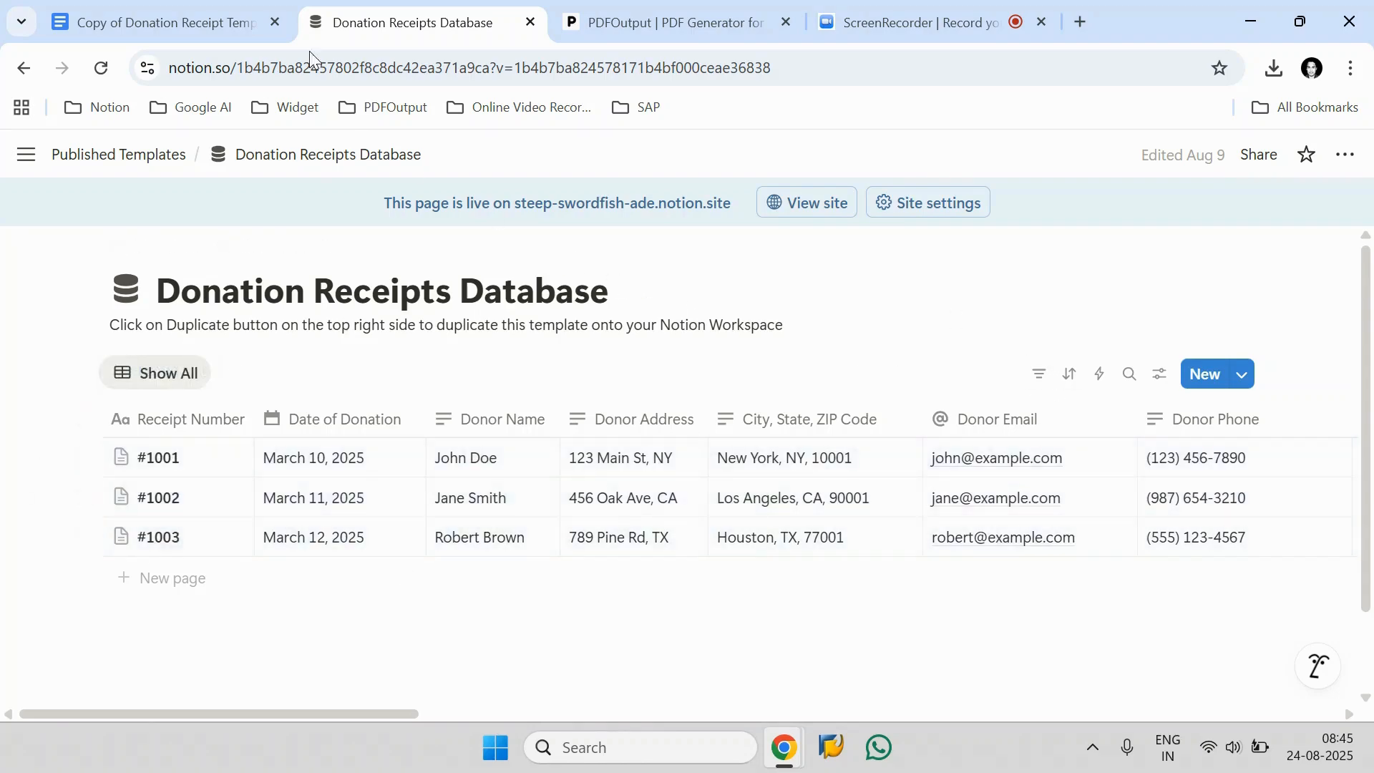
- Compare the placeholders in the Google Docs receipt template with the columns of the Notion Donation Receipts Database
{"action": "left_click", "coordinate": [255, 11]}
{"action": "scroll", "coordinate": [511, 466], "scroll_direction": "down", "scroll_amount": 5}
{"action": "scroll", "coordinate": [511, 466], "scroll_direction": "down", "scroll_amount": 10}
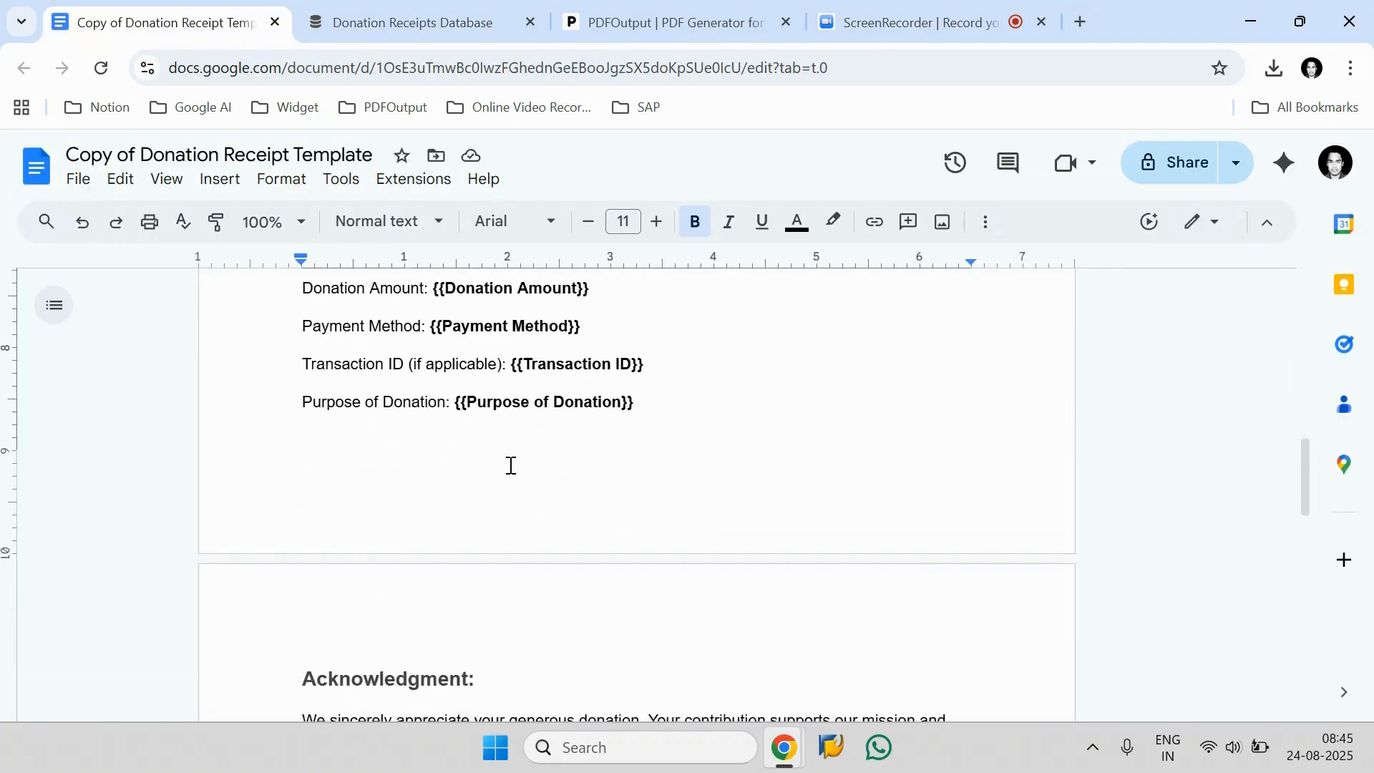
{"action": "scroll", "coordinate": [510, 464], "scroll_direction": "up", "scroll_amount": 15}
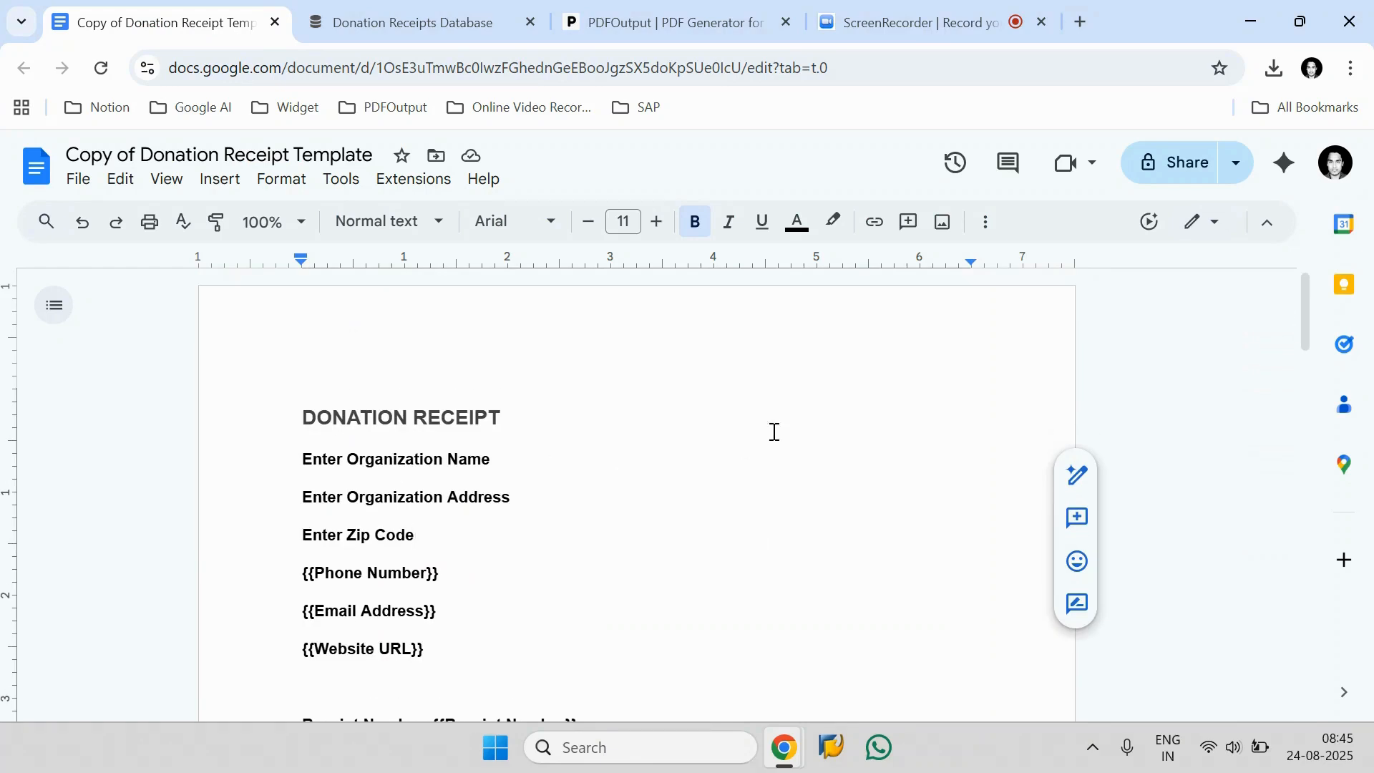
{"action": "left_click", "coordinate": [376, 22]}
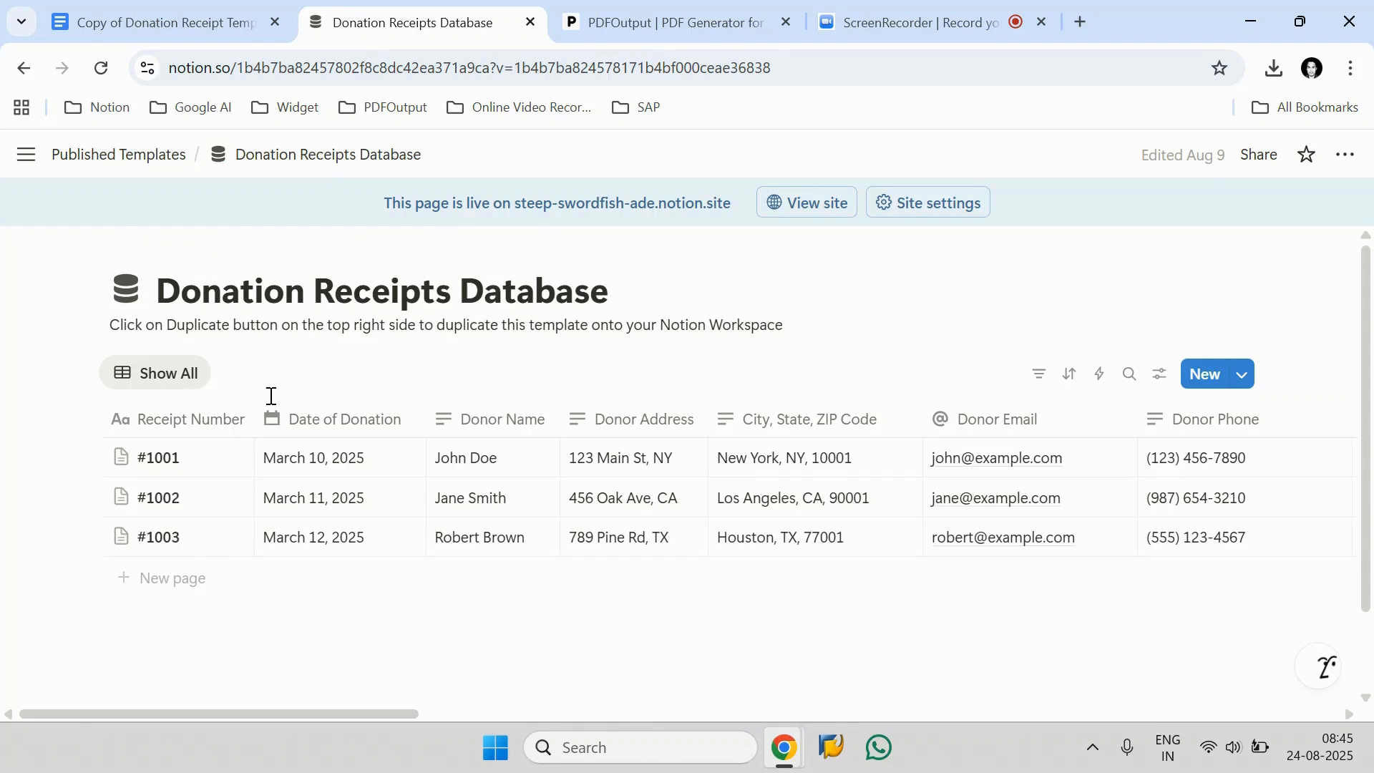
- Switch to the PDFOutput site and sign in with the first listed Google account
{"action": "left_click", "coordinate": [676, 21]}
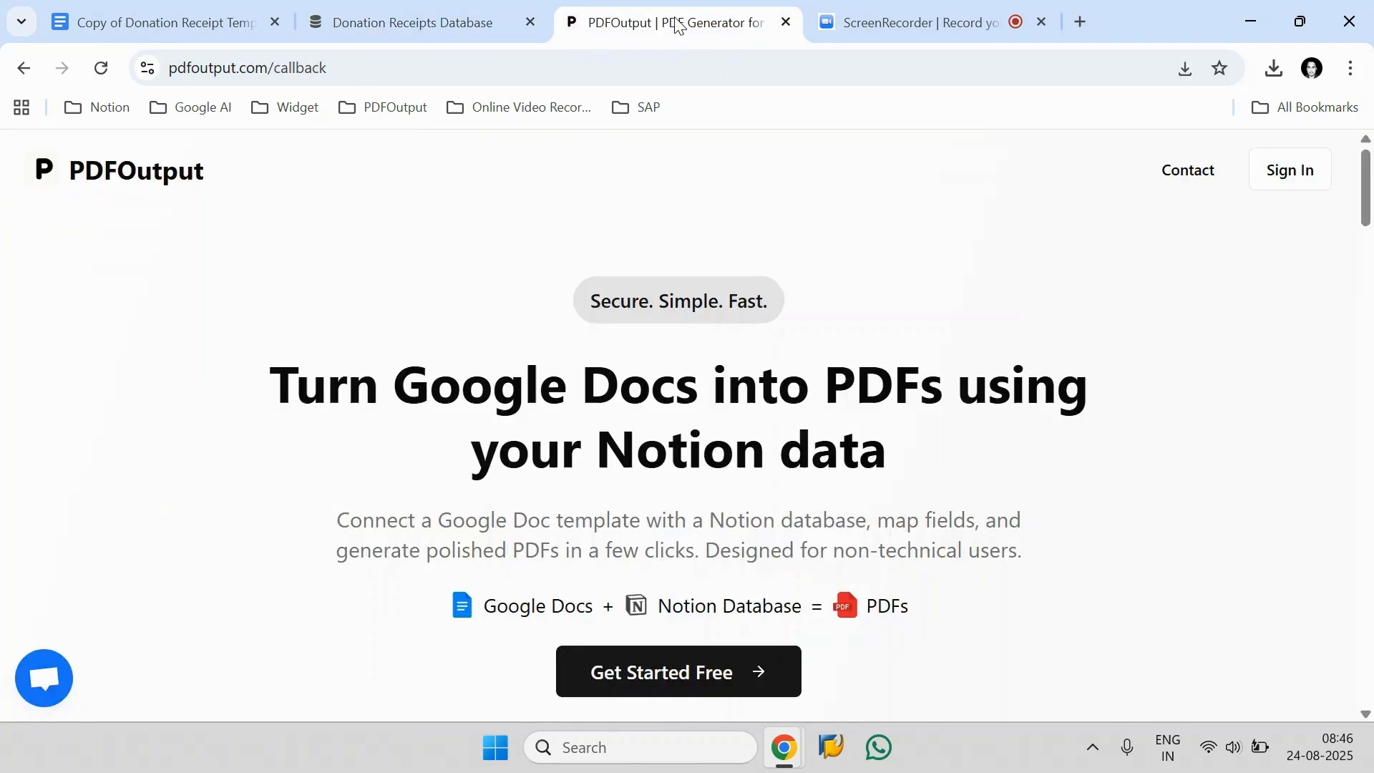
{"action": "left_click_drag", "start_coordinate": [219, 175], "coordinate": [67, 182]}
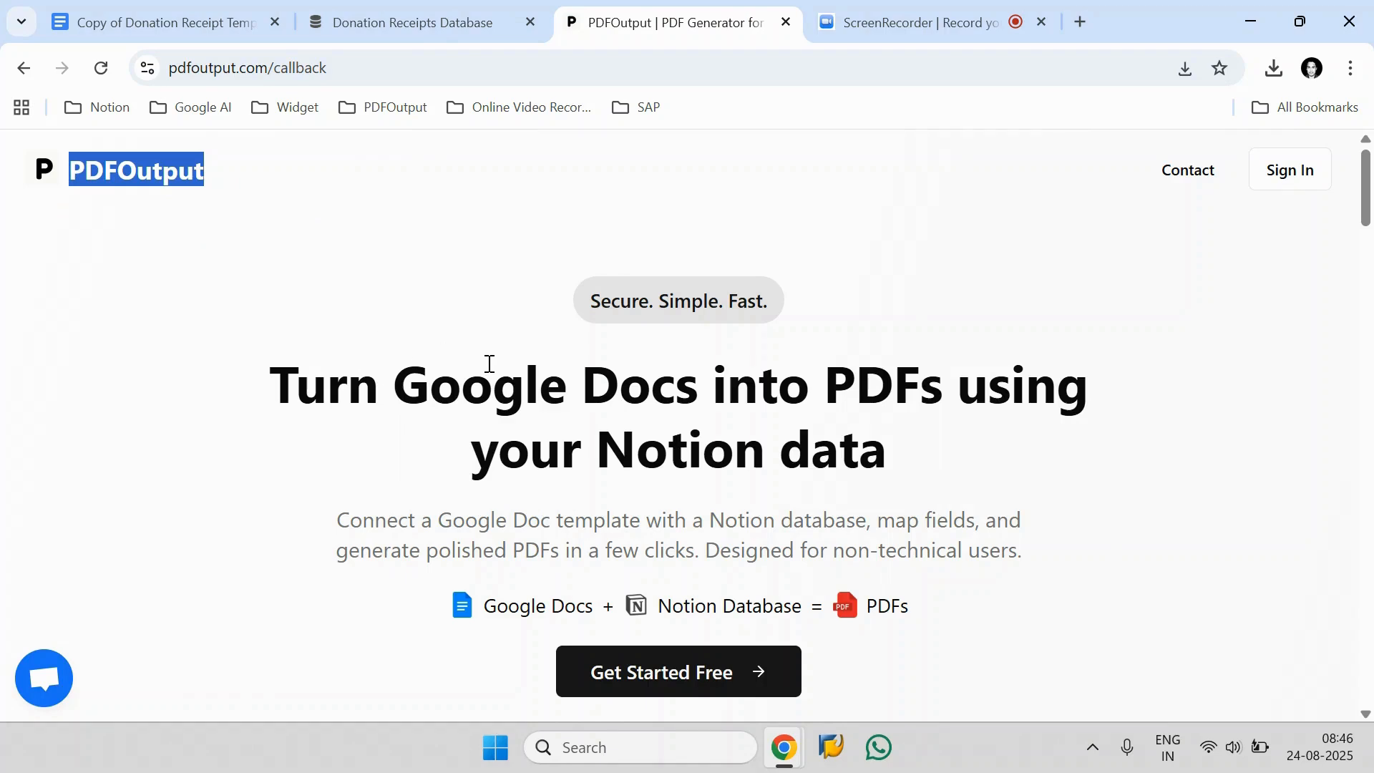
{"action": "left_click", "coordinate": [1023, 254]}
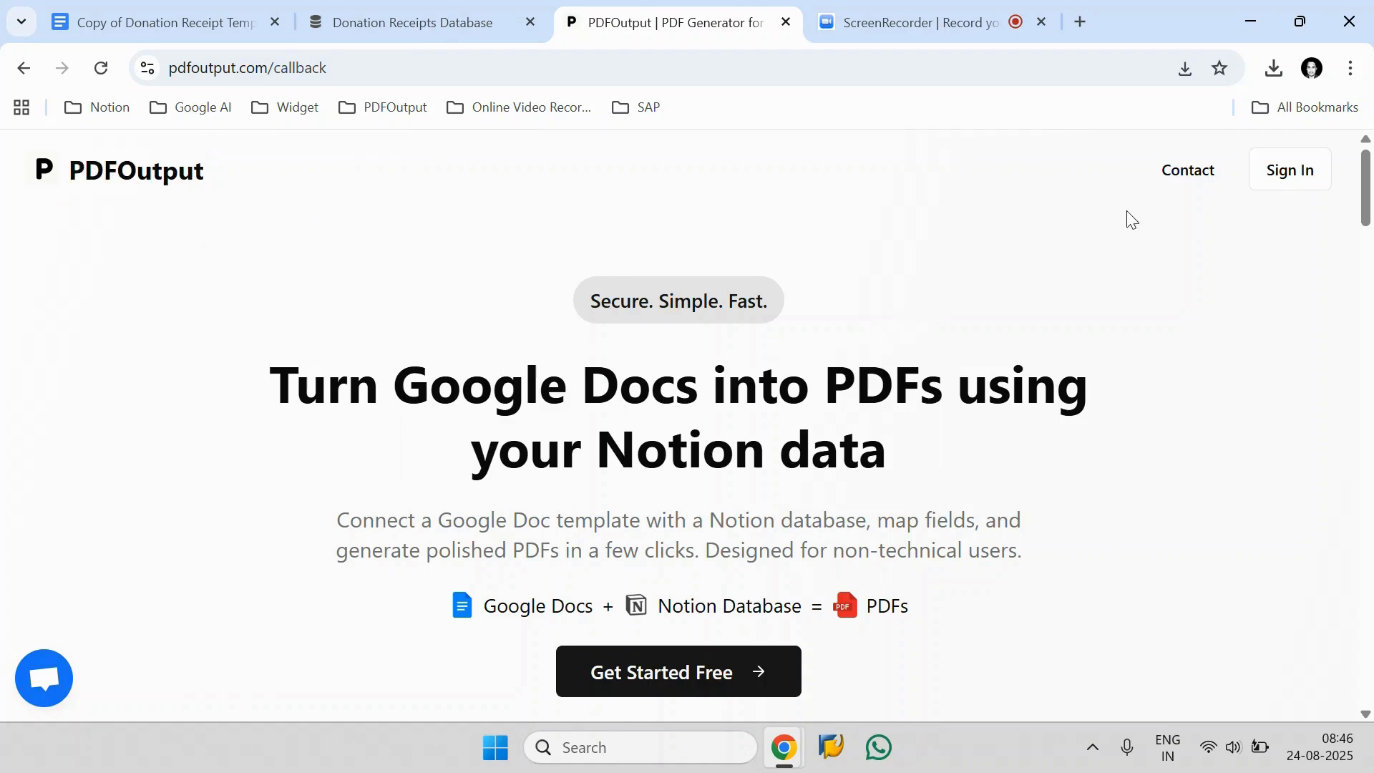
{"action": "left_click", "coordinate": [1289, 172]}
{"action": "left_click", "coordinate": [978, 551]}
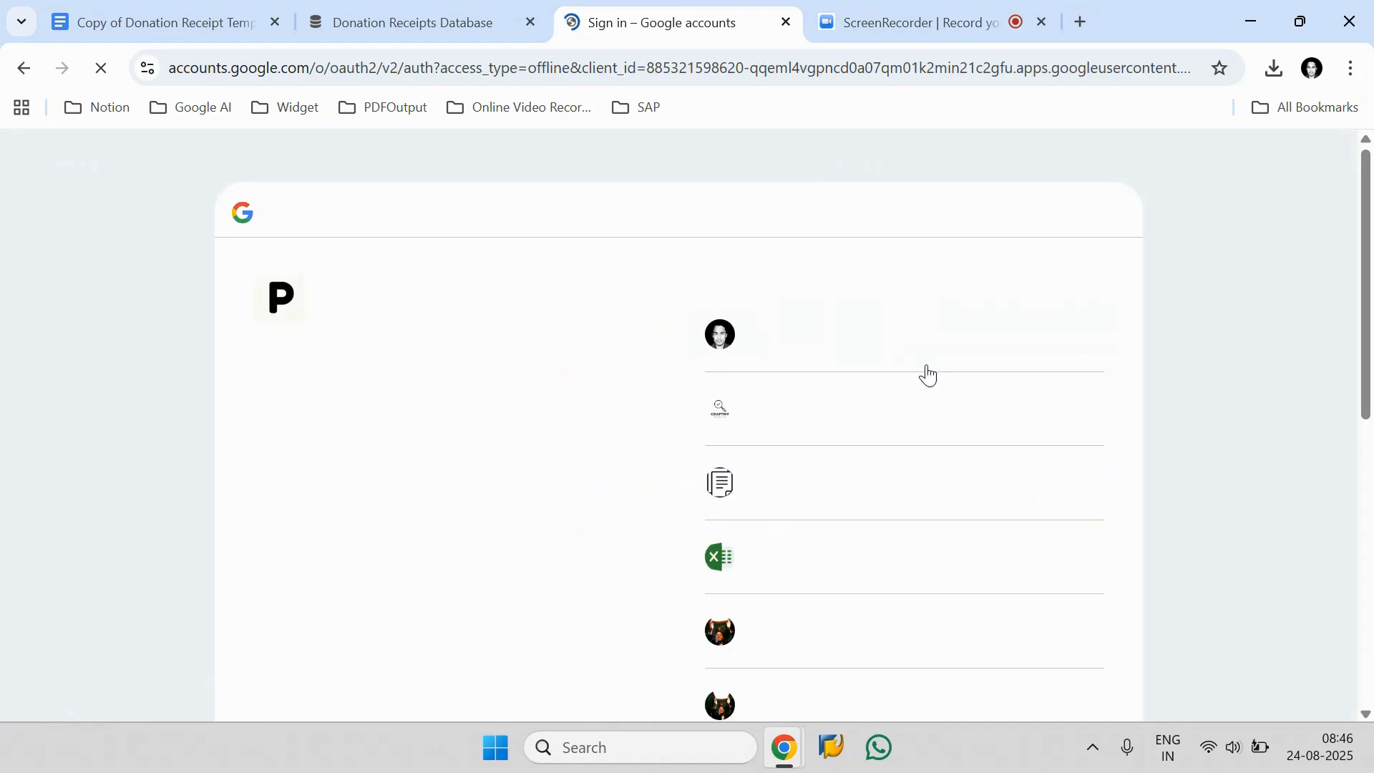
{"action": "left_click", "coordinate": [928, 370]}
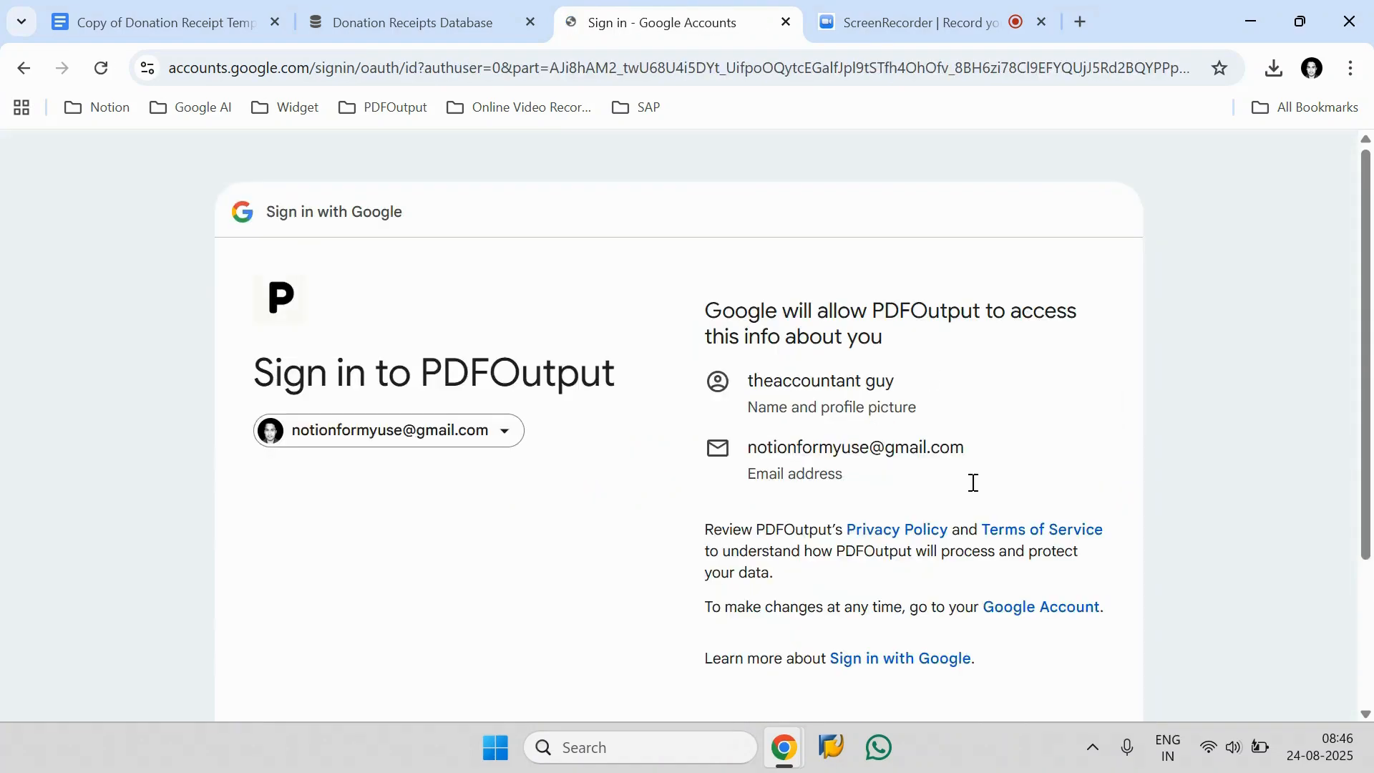
{"action": "scroll", "coordinate": [1049, 635], "scroll_direction": "down", "scroll_amount": 3}
{"action": "left_click", "coordinate": [1051, 561]}
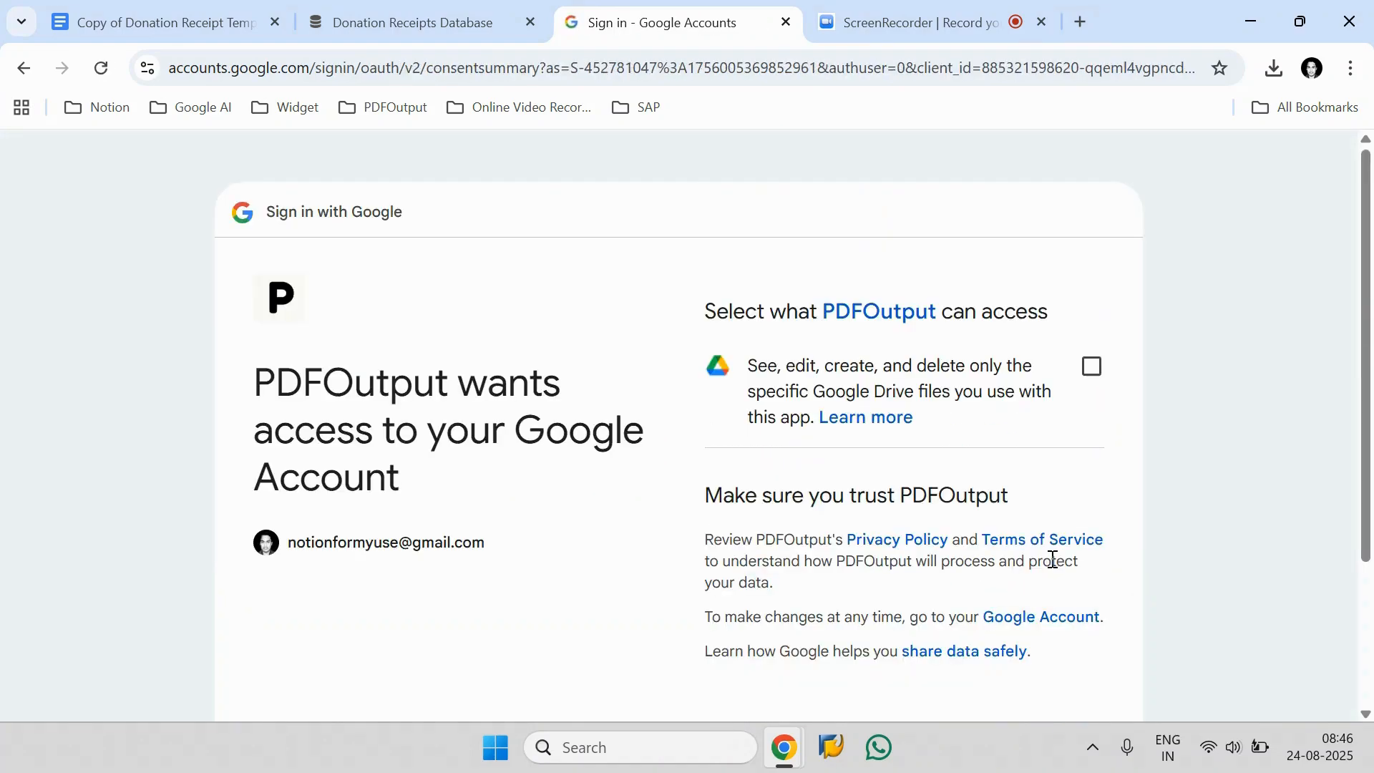
- Grant PDFOutput permission to see, edit, create and delete the specific Google Drive files used with it
{"action": "left_click", "coordinate": [1093, 378]}
{"action": "scroll", "coordinate": [1106, 366], "scroll_direction": "down", "scroll_amount": 3}
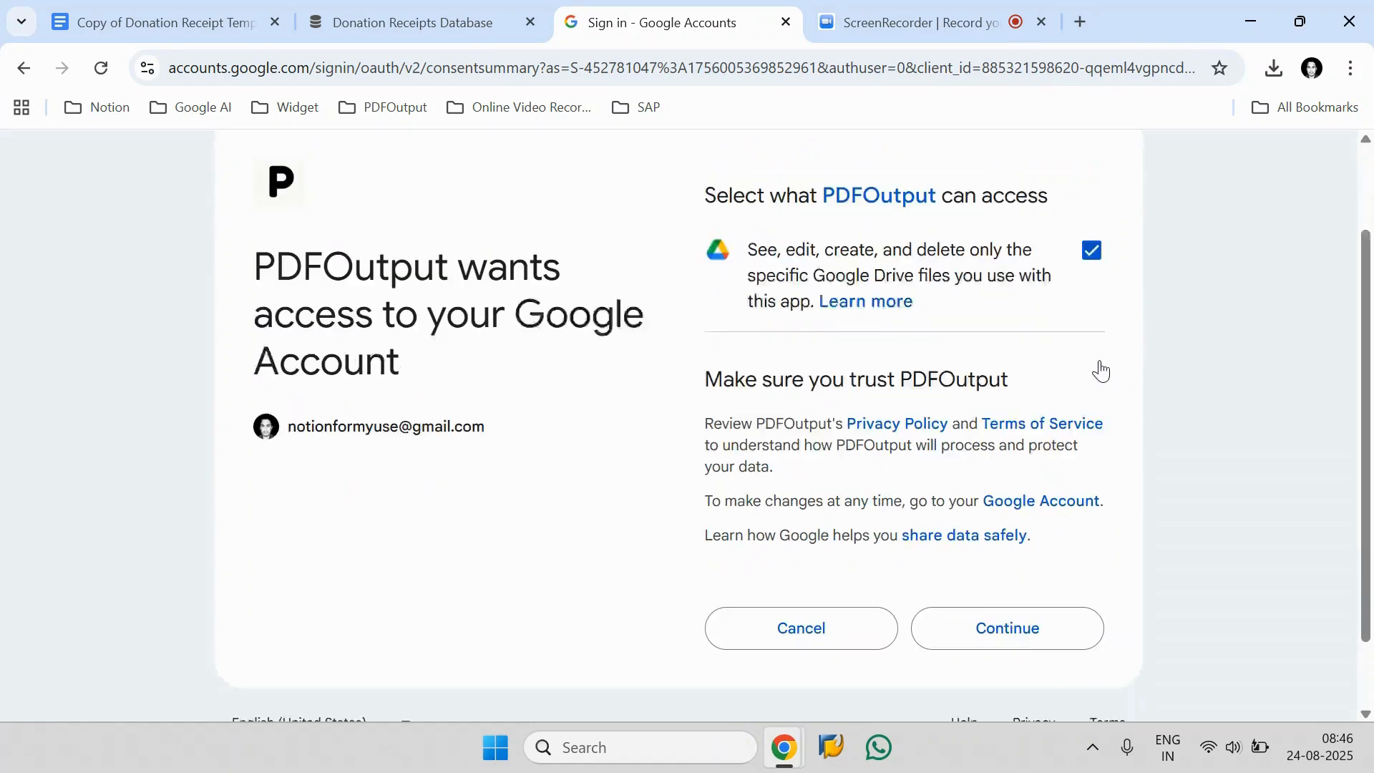
{"action": "left_click", "coordinate": [1067, 553]}
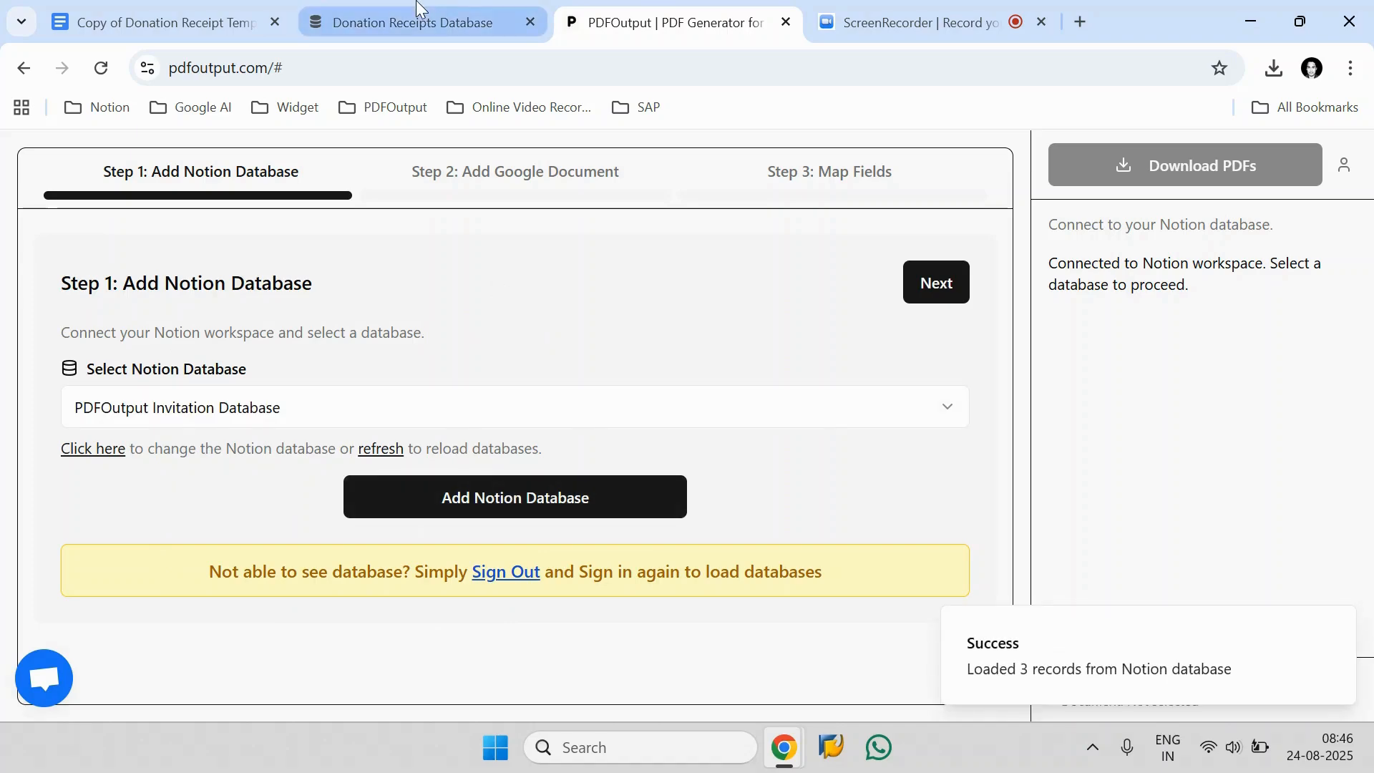
- Start adding a Notion database in PDFOutput so the Notion connection page loads
{"action": "mouse_move", "coordinate": [420, 10]}
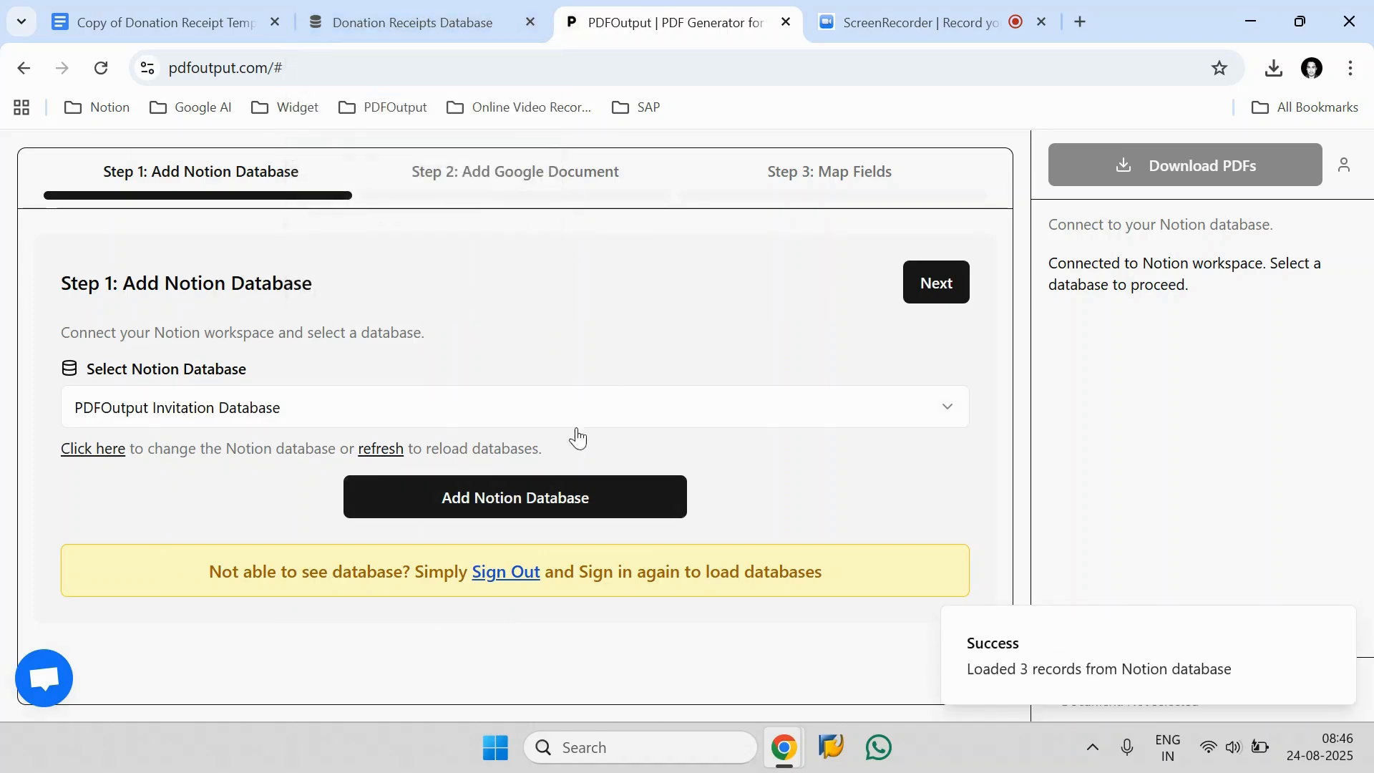
{"action": "left_click", "coordinate": [543, 493]}
{"action": "left_click", "coordinate": [793, 510]}
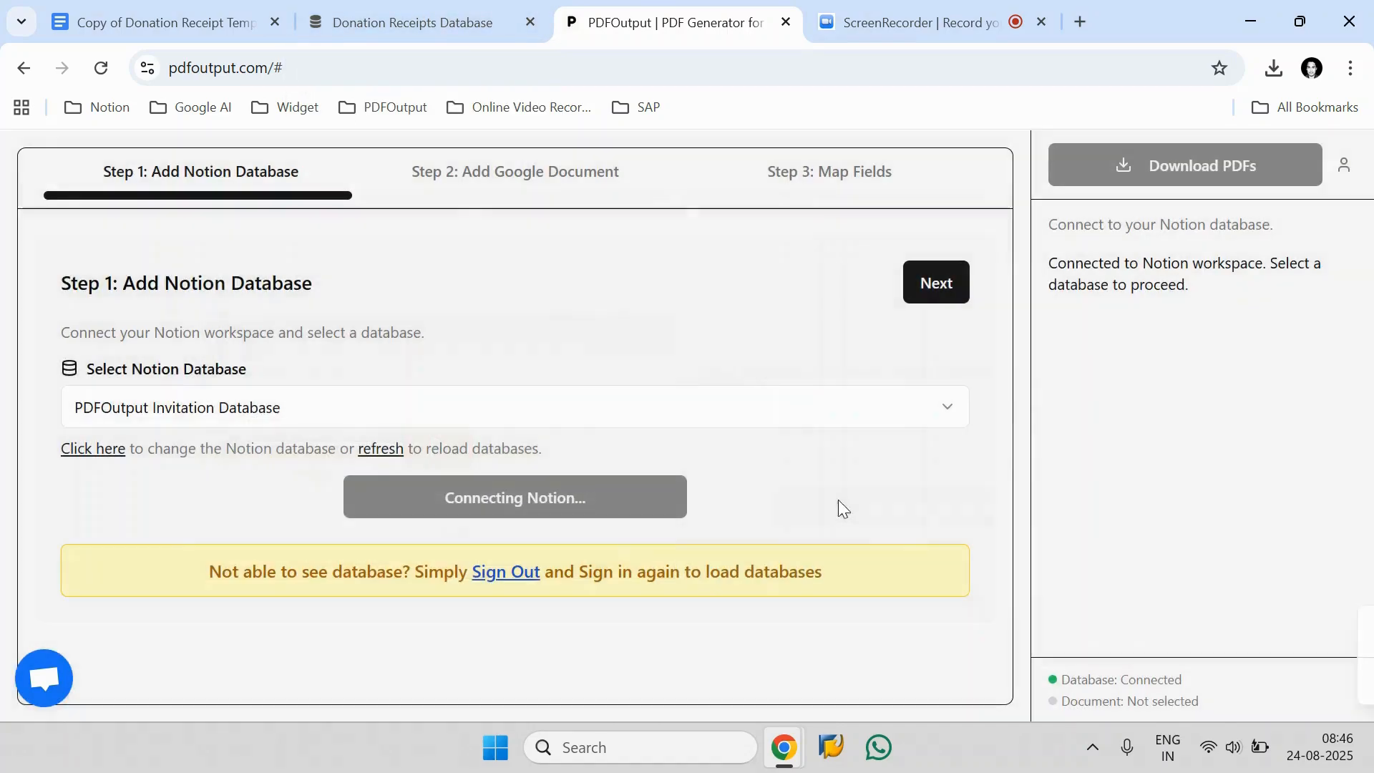
- Copy the title Donation Receipts Database from its Notion page and return to the Notion connection page
{"action": "left_click", "coordinate": [445, 26]}
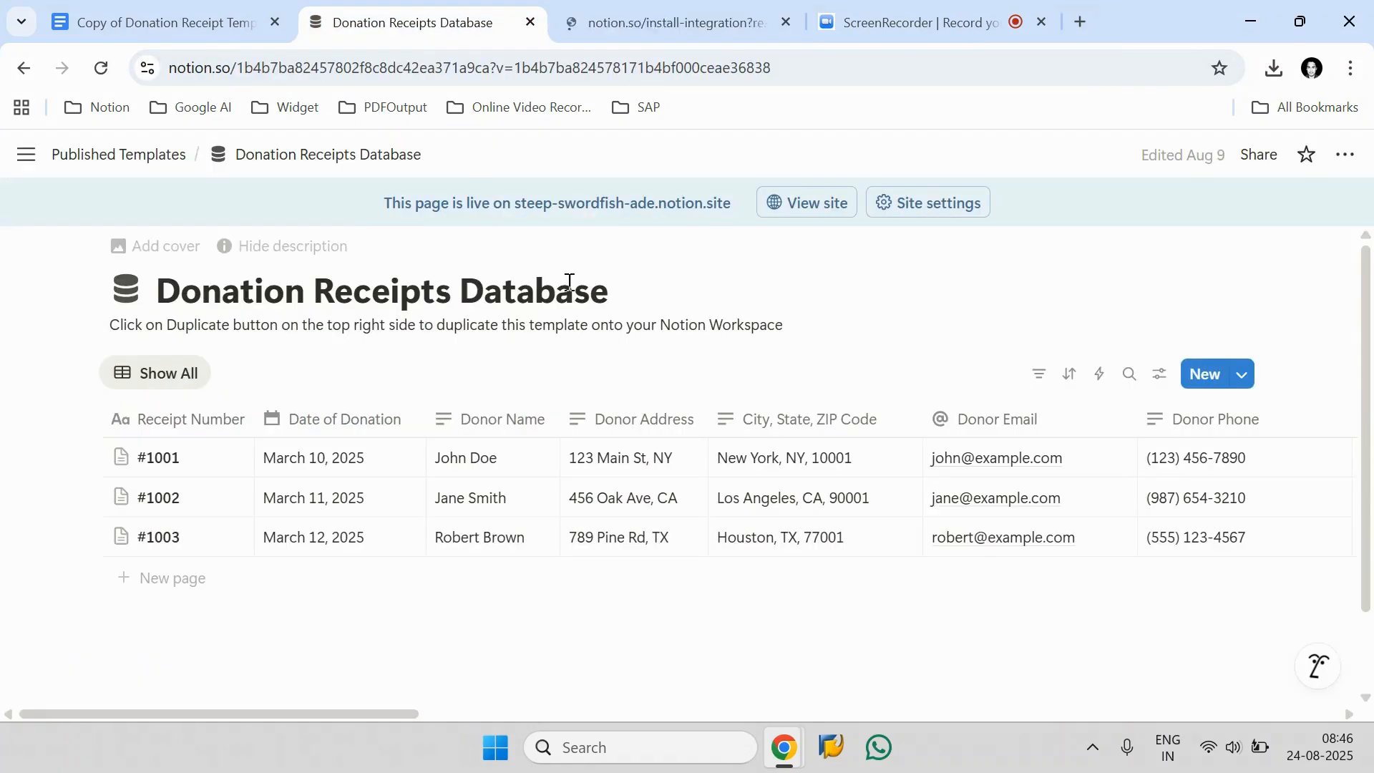
{"action": "left_click_drag", "start_coordinate": [608, 291], "coordinate": [159, 293]}
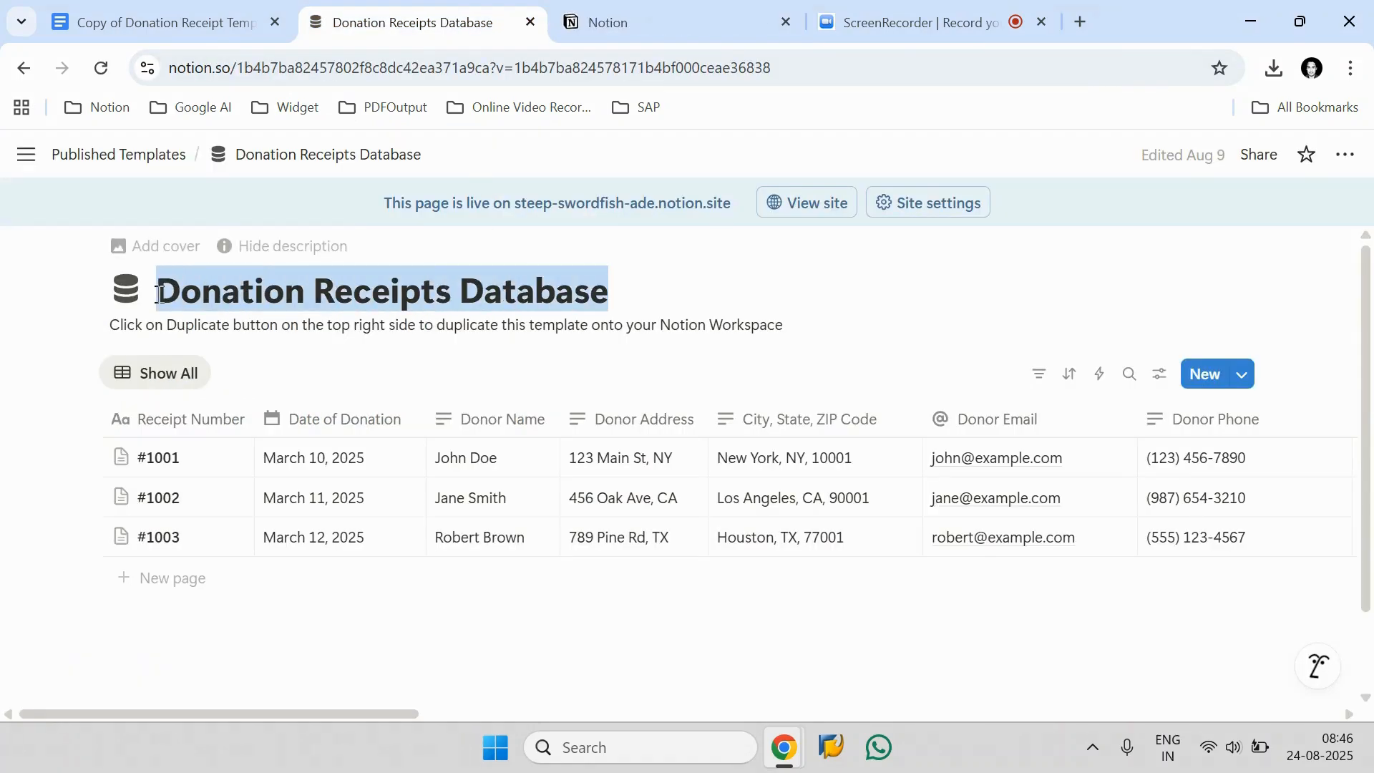
{"action": "right_click", "coordinate": [196, 292]}
{"action": "left_click", "coordinate": [231, 310]}
{"action": "left_click", "coordinate": [668, 13]}
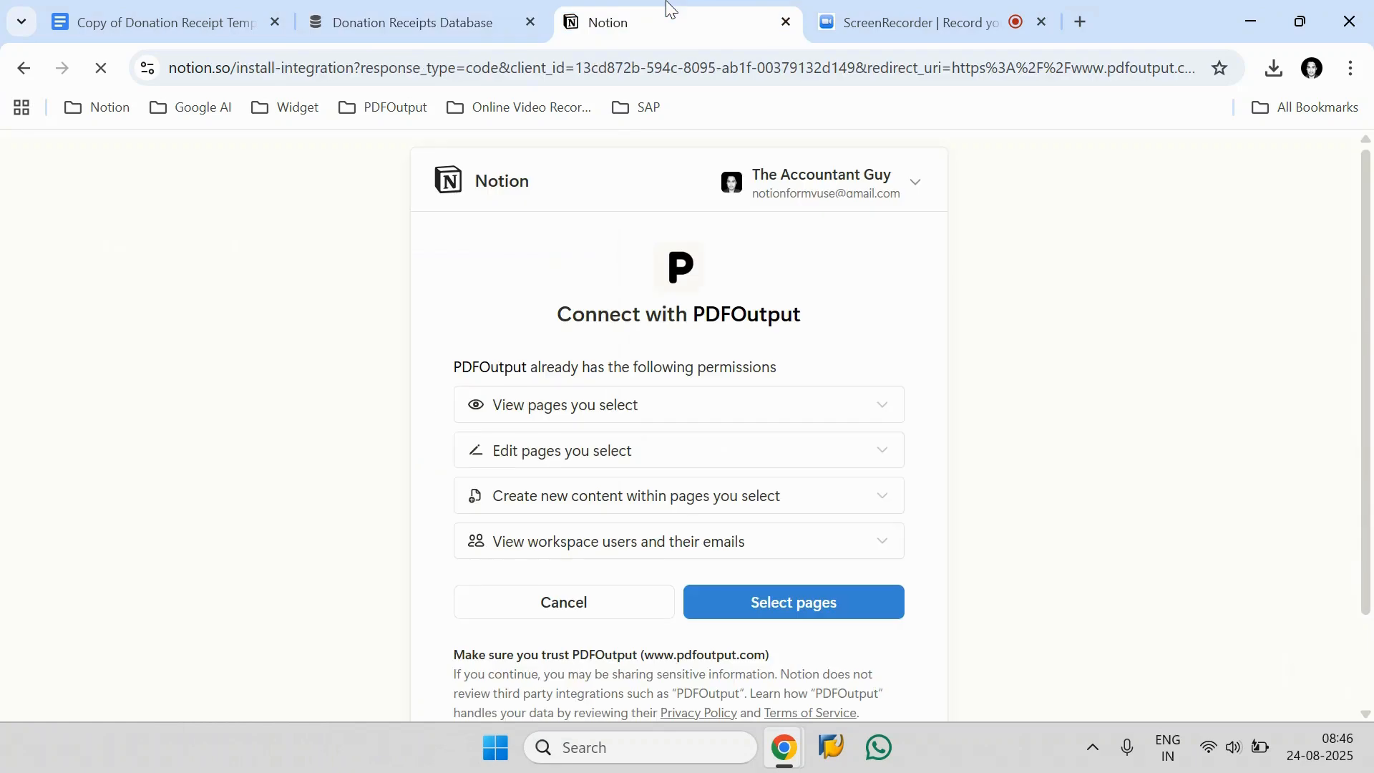
- Search the Notion pages for the copied title, add Donation Receipts Database to the selected pages, and allow PDFOutput access
{"action": "left_click", "coordinate": [794, 620]}
{"action": "right_click", "coordinate": [539, 306]}
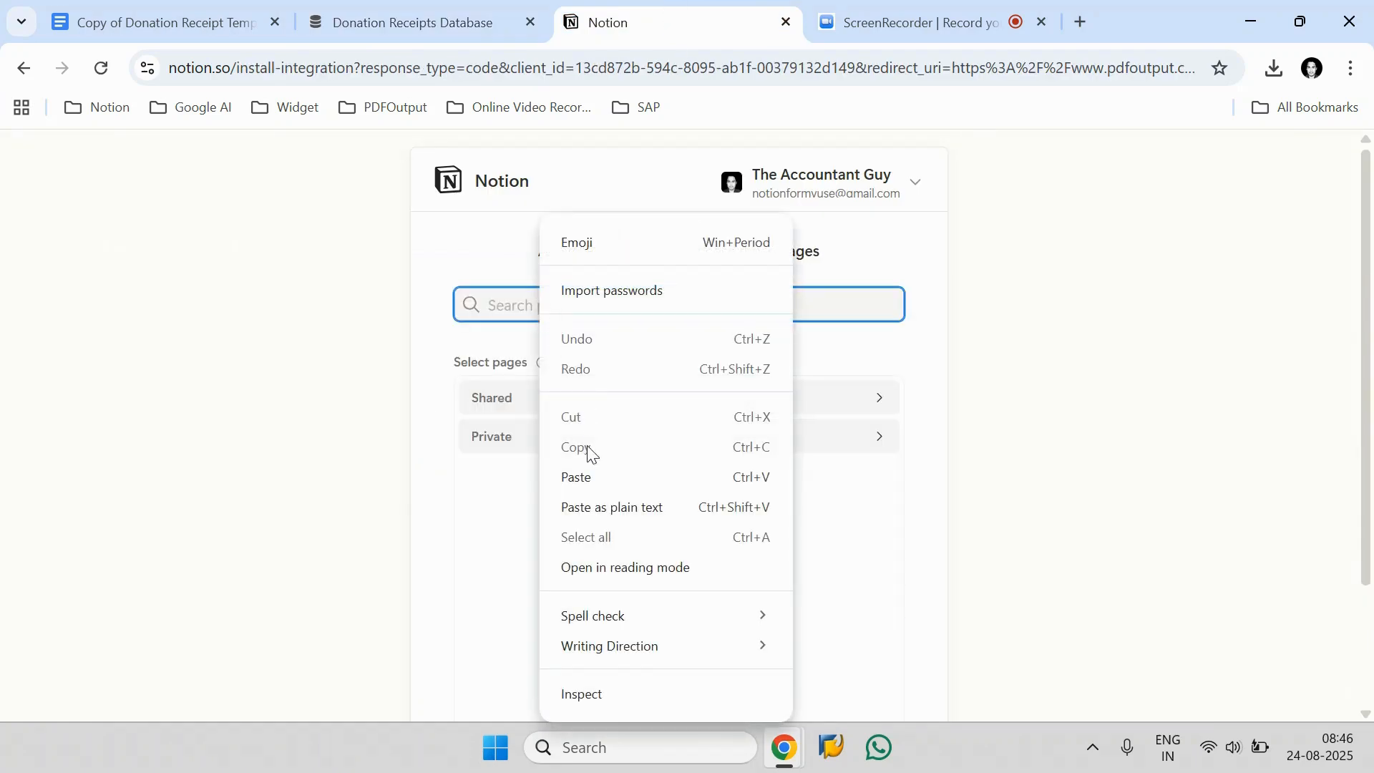
{"action": "left_click", "coordinate": [587, 475]}
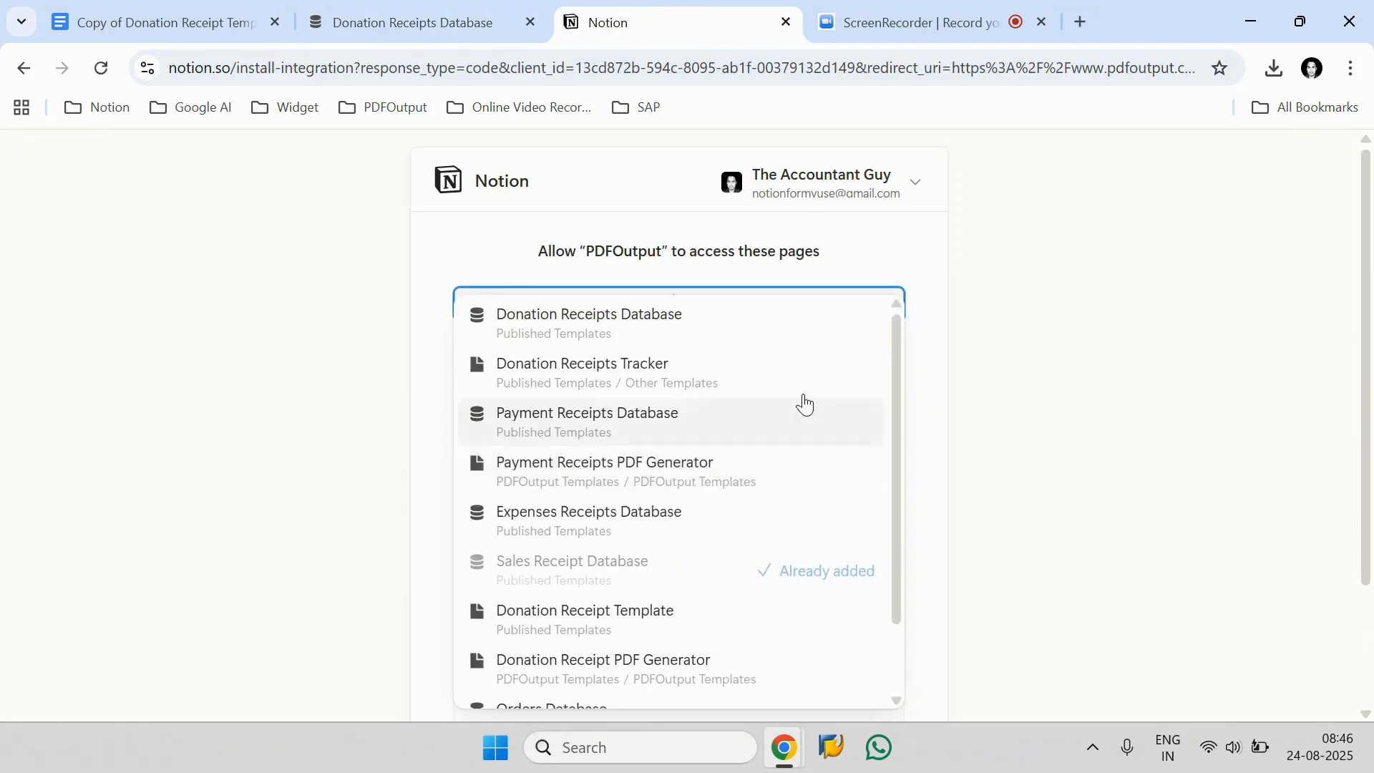
{"action": "left_click", "coordinate": [858, 324]}
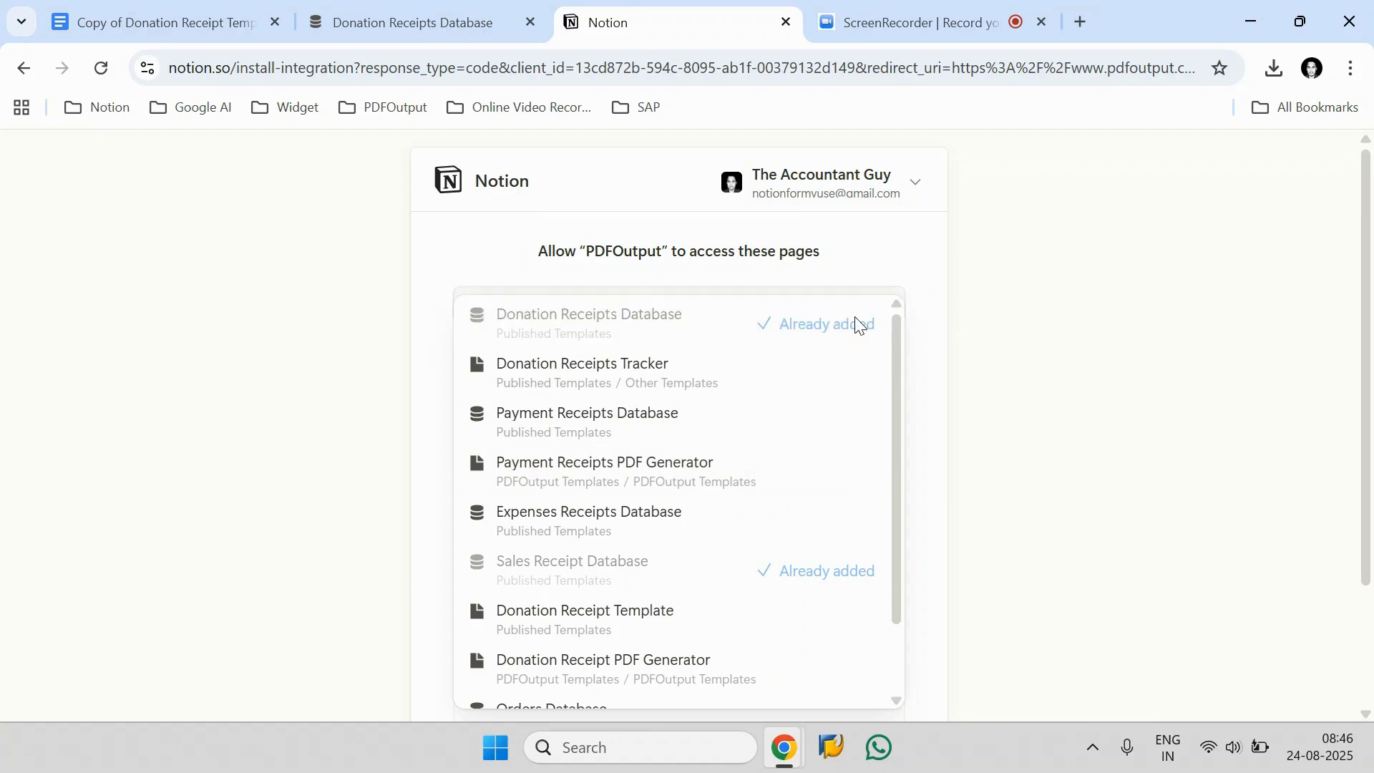
{"action": "left_click", "coordinate": [912, 224]}
{"action": "left_click", "coordinate": [887, 434]}
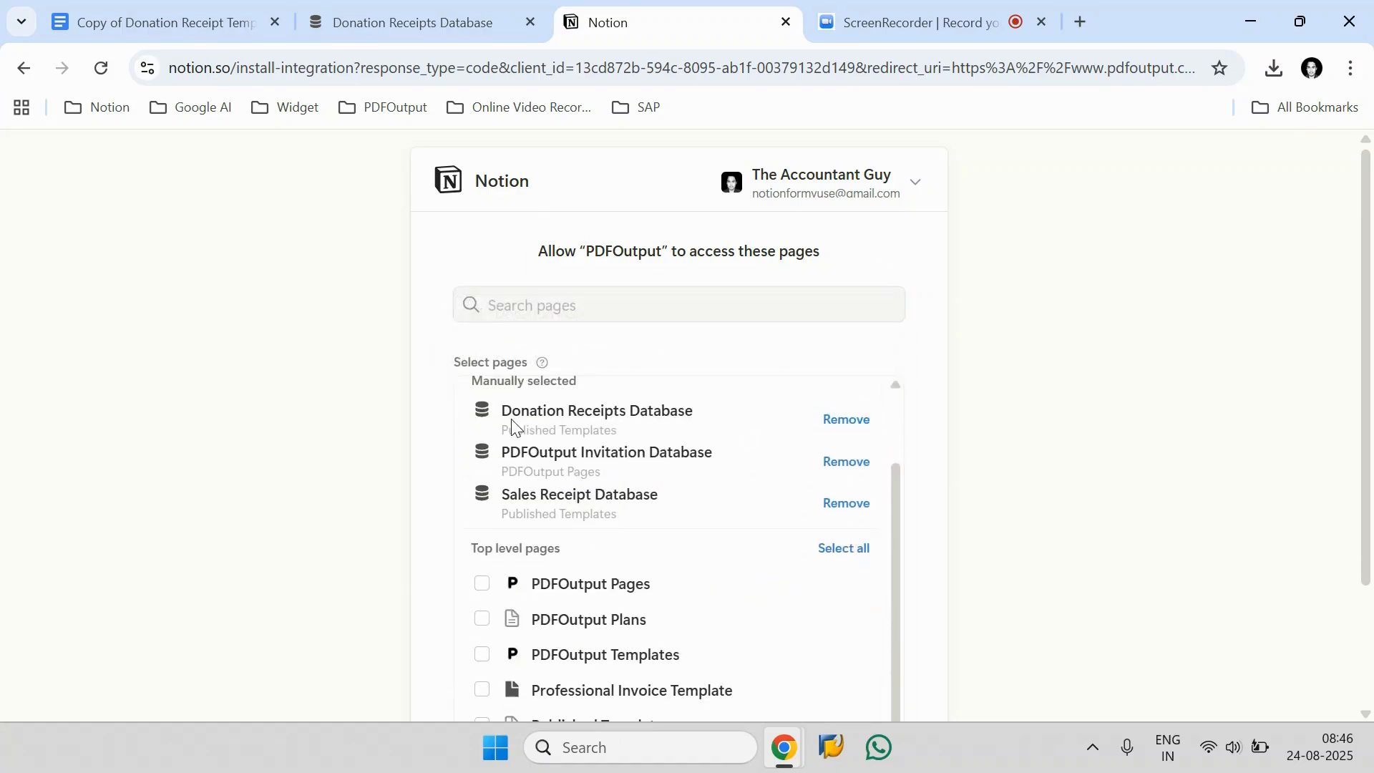
{"action": "scroll", "coordinate": [962, 429], "scroll_direction": "down", "scroll_amount": 3}
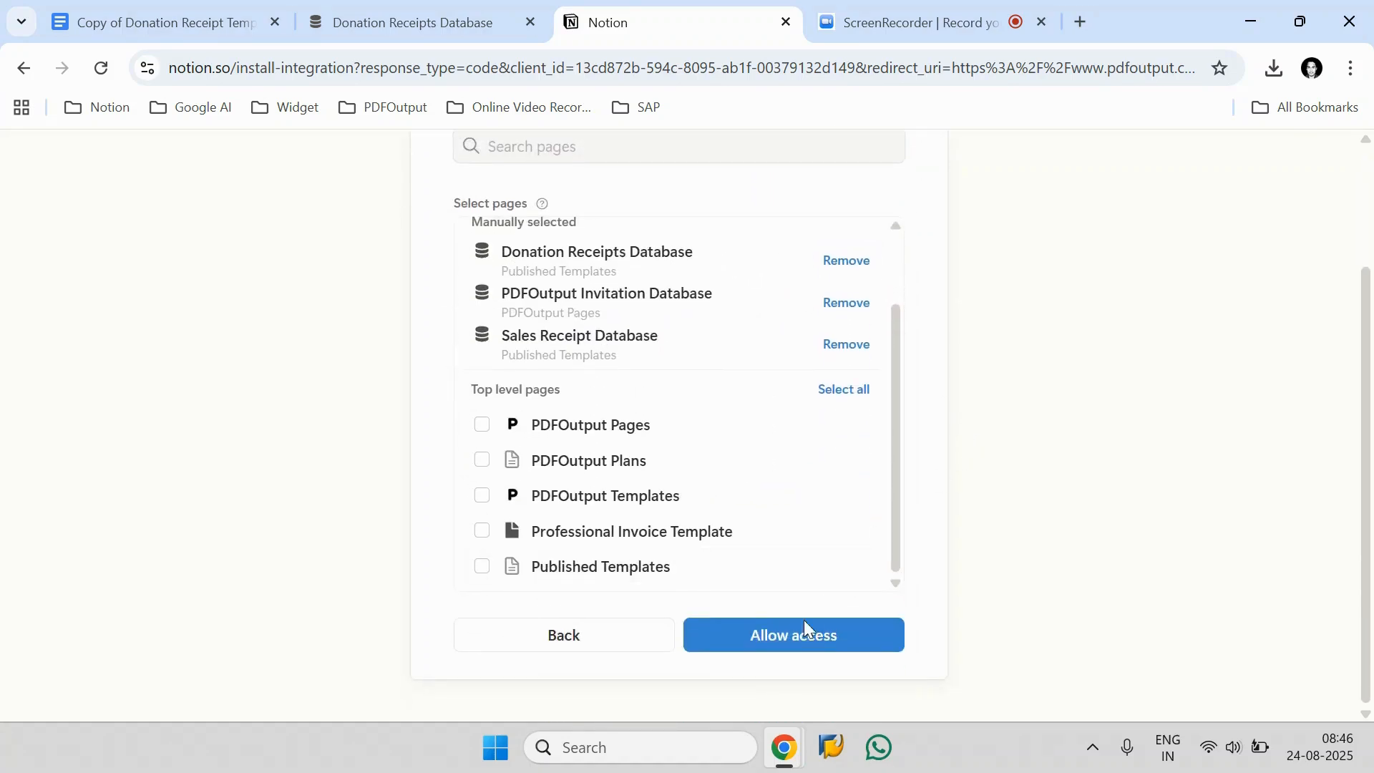
{"action": "left_click", "coordinate": [801, 633]}
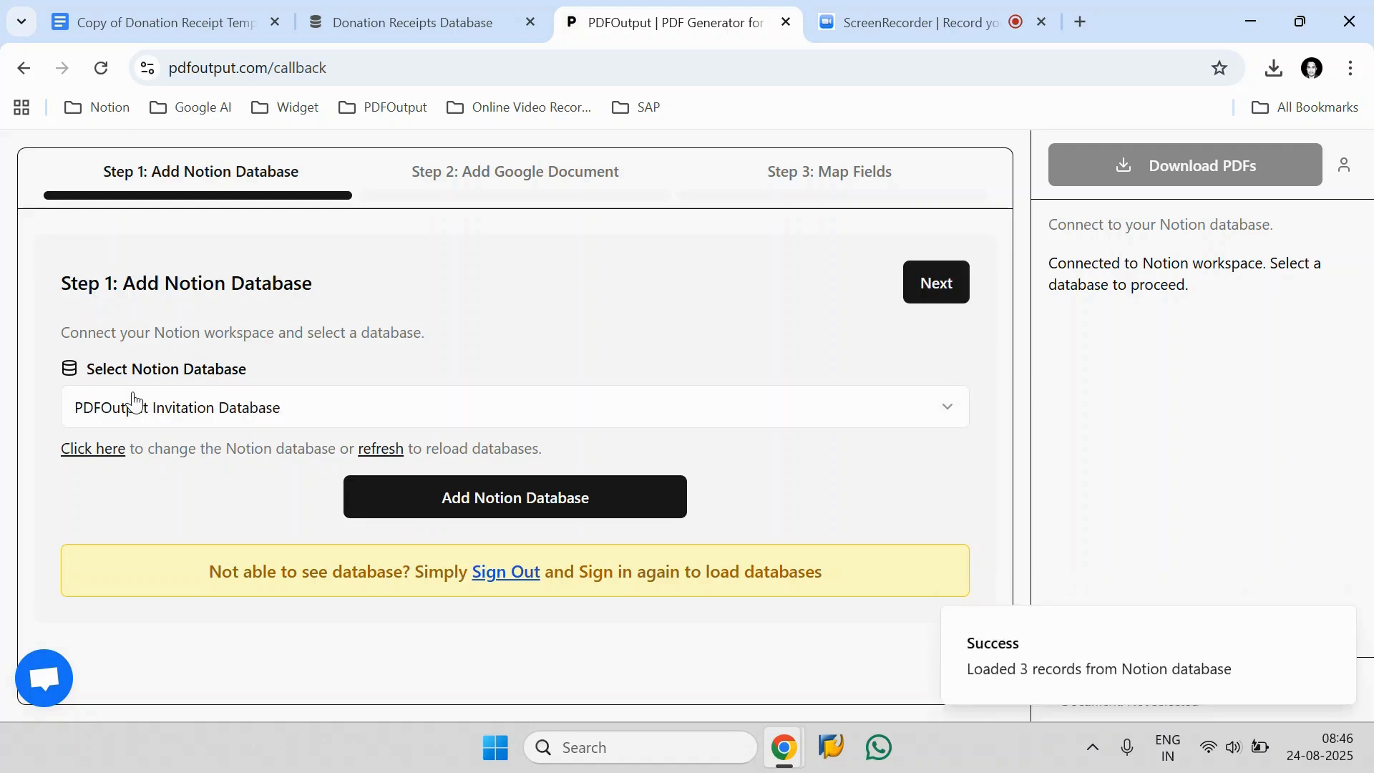
- Reload PDFOutput to refresh its database list and keep Donation Receipts Database as the selected Notion database
{"action": "left_click", "coordinate": [134, 402]}
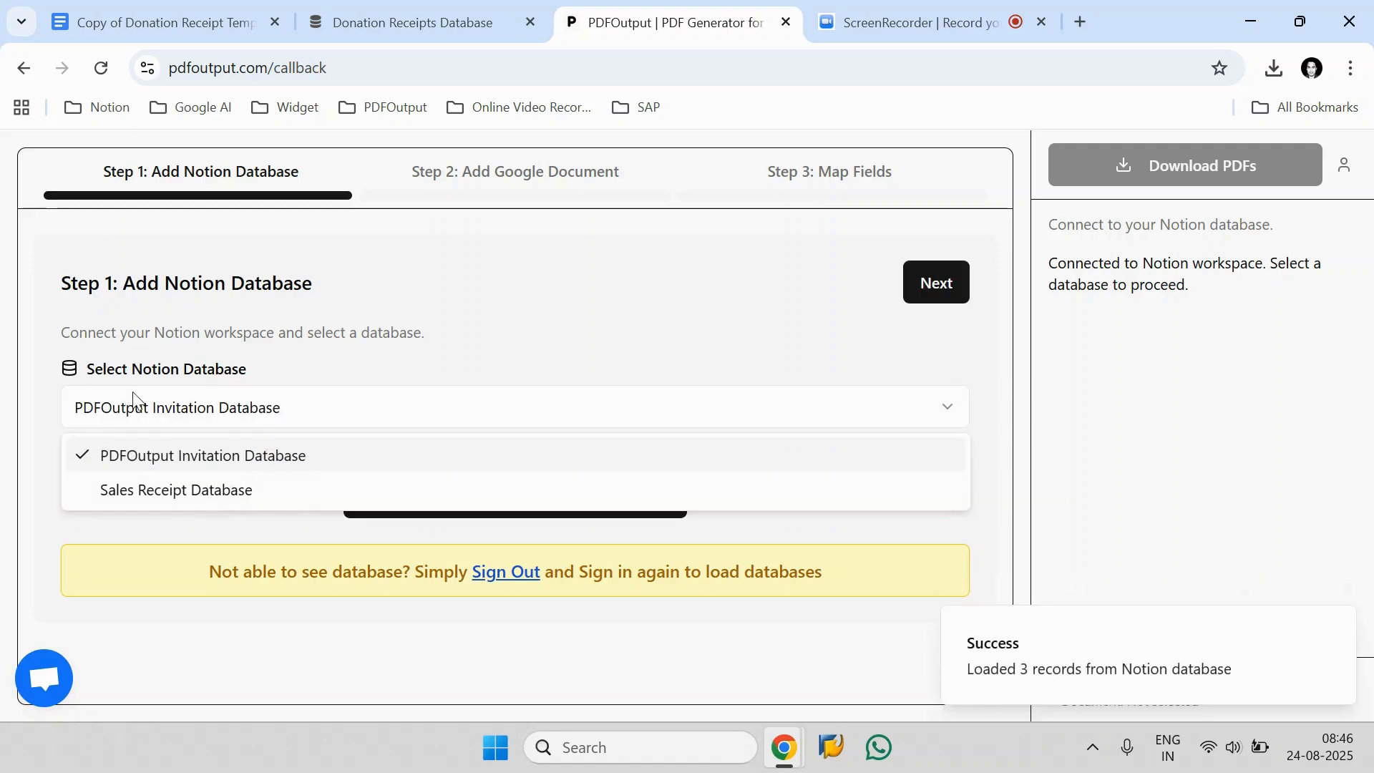
{"action": "left_click", "coordinate": [231, 406]}
{"action": "left_click", "coordinate": [99, 70]}
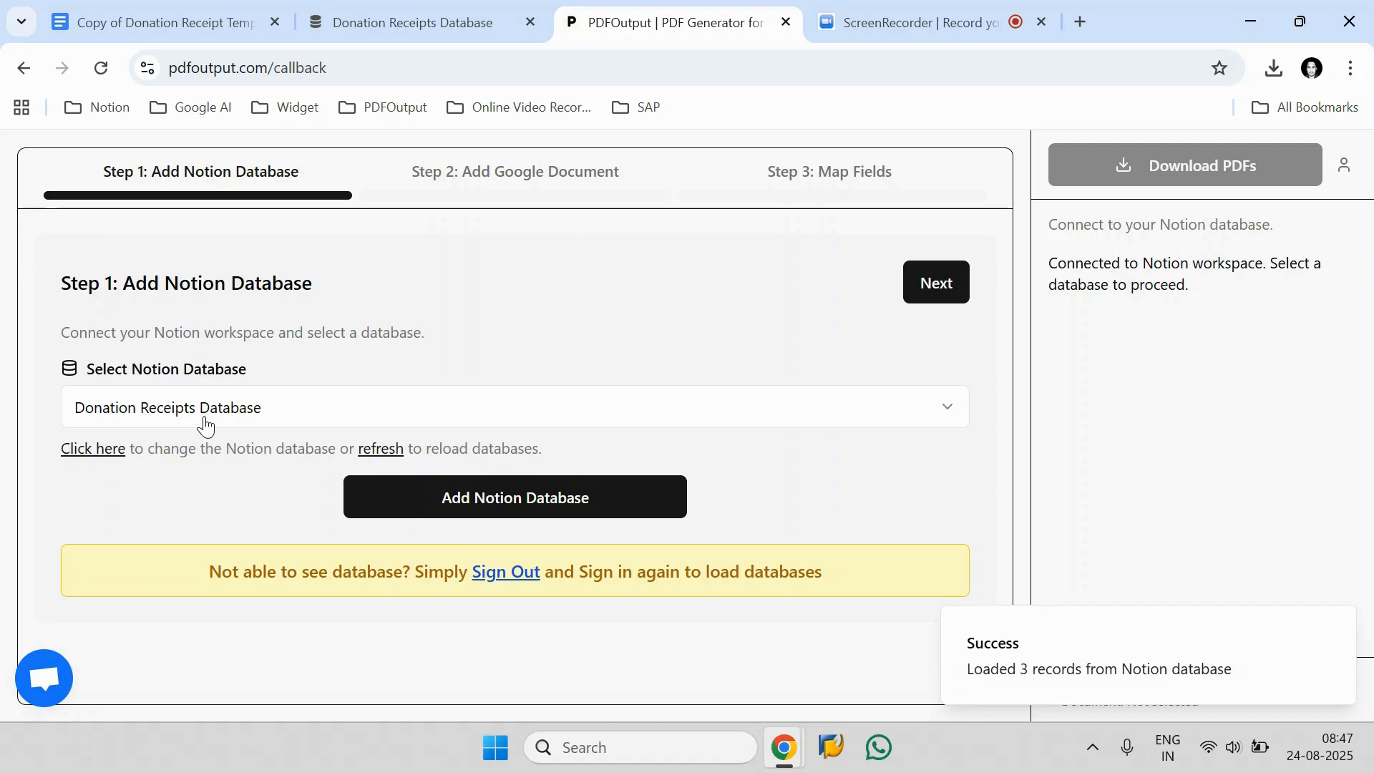
{"action": "left_click", "coordinate": [205, 419]}
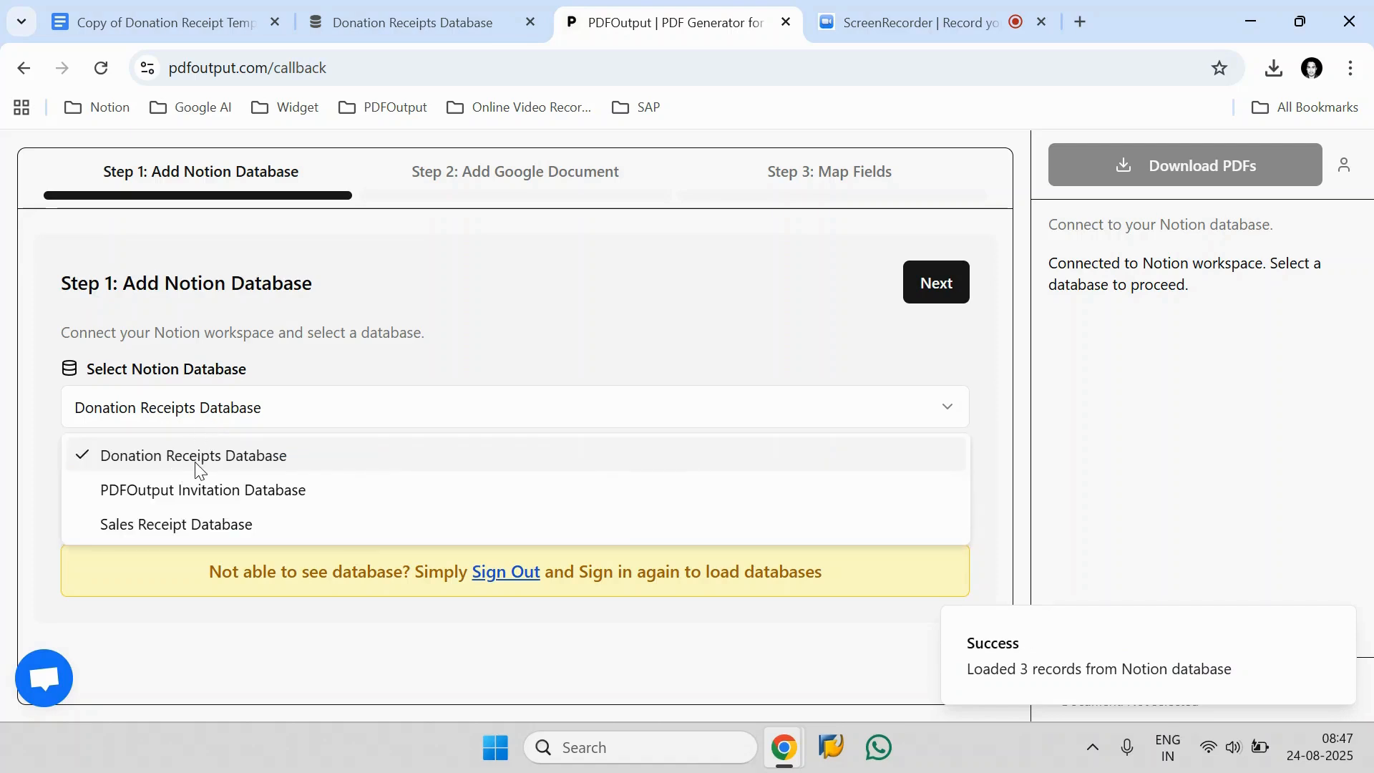
{"action": "left_click", "coordinate": [387, 349]}
- Proceed to adding a Google Document and open the Google Drive file picker for the template
{"action": "left_click", "coordinate": [928, 284]}
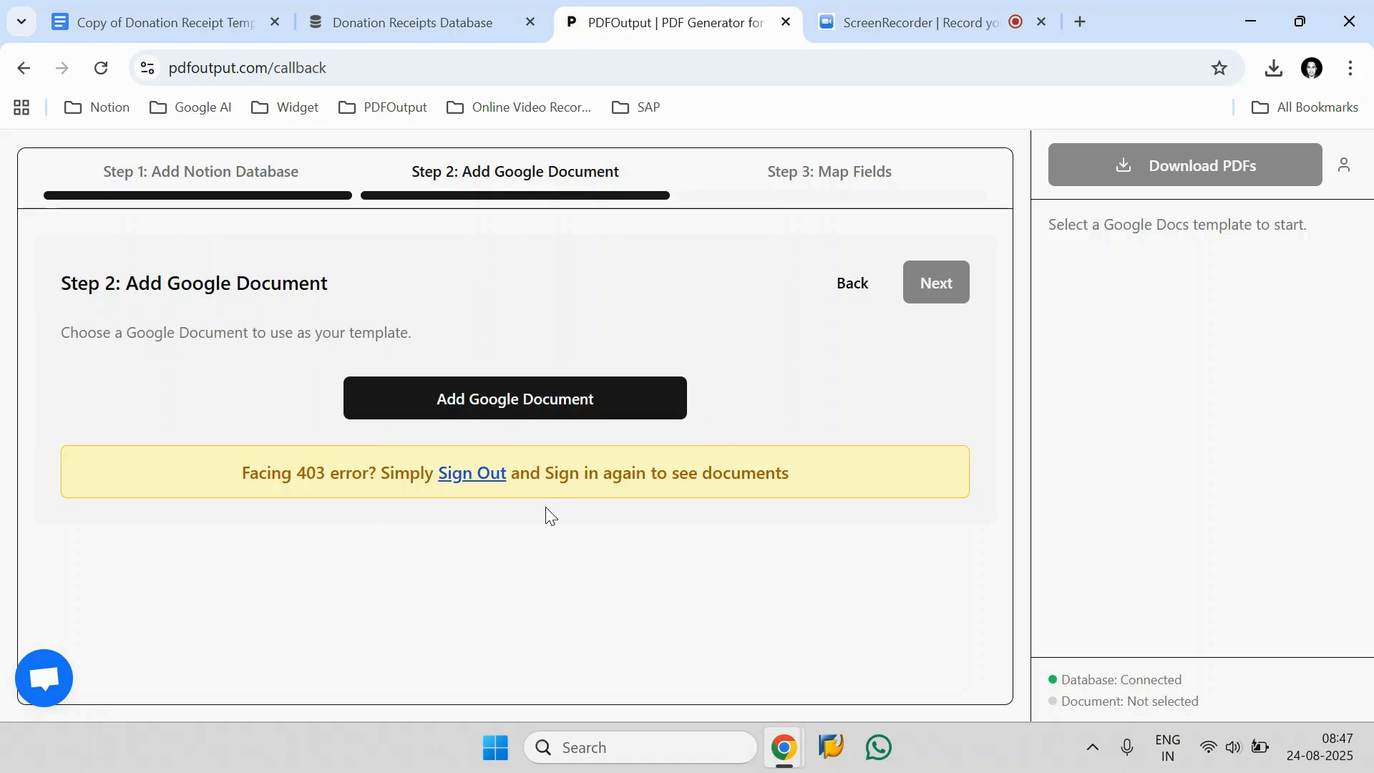
{"action": "left_click", "coordinate": [518, 412]}
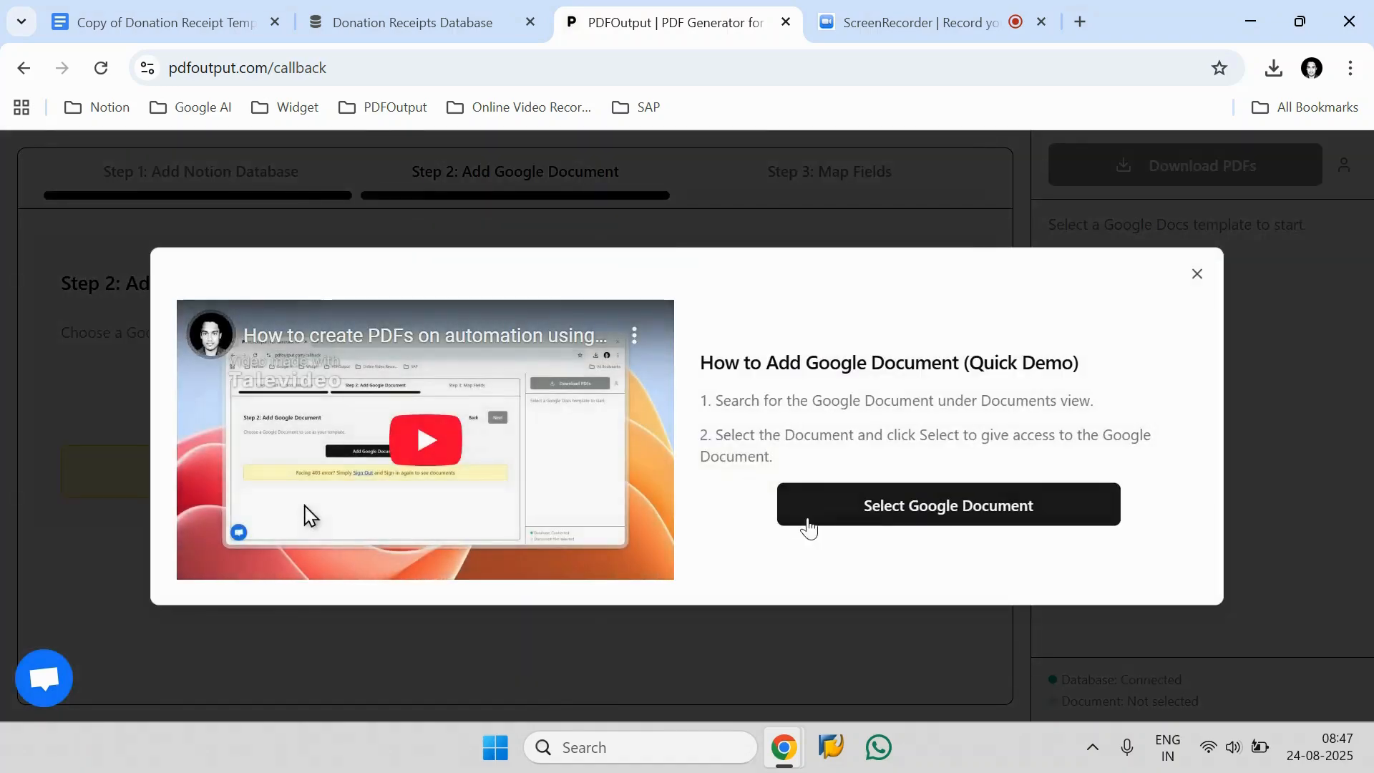
{"action": "left_click", "coordinate": [843, 522]}
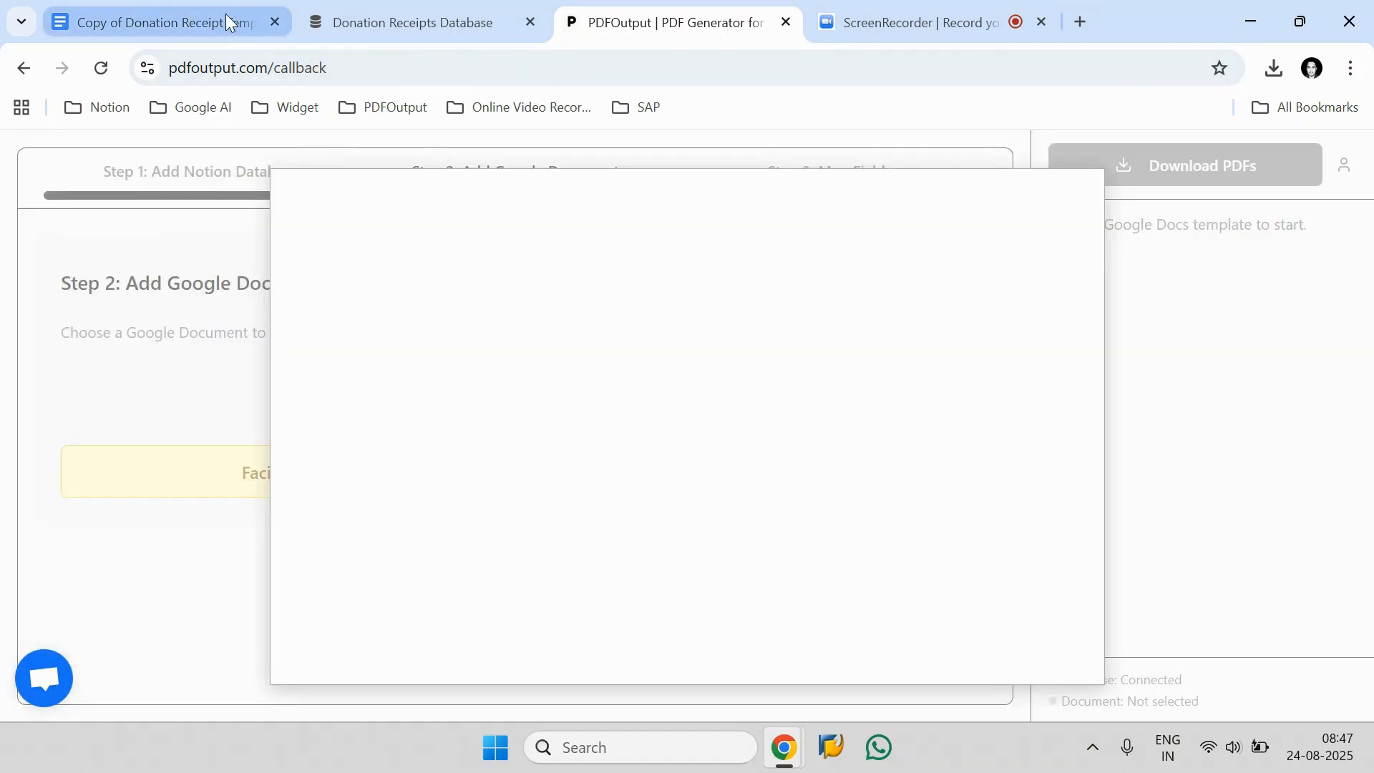
- Copy the title Copy of Donation Receipt Template from the Google Docs document and return to PDFOutput's file picker
{"action": "left_click", "coordinate": [226, 16]}
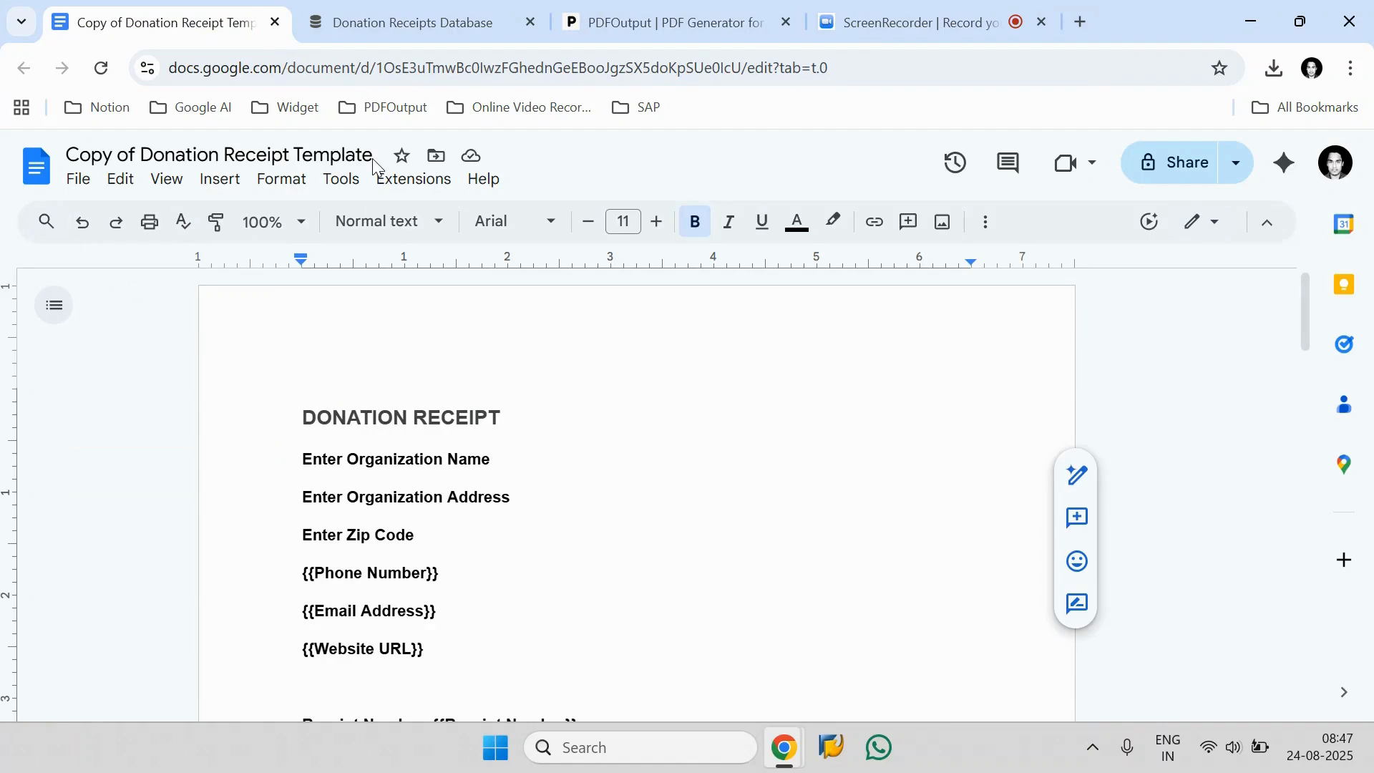
{"action": "left_click", "coordinate": [373, 156]}
{"action": "left_click_drag", "start_coordinate": [373, 157], "coordinate": [66, 155]}
{"action": "right_click", "coordinate": [90, 154]}
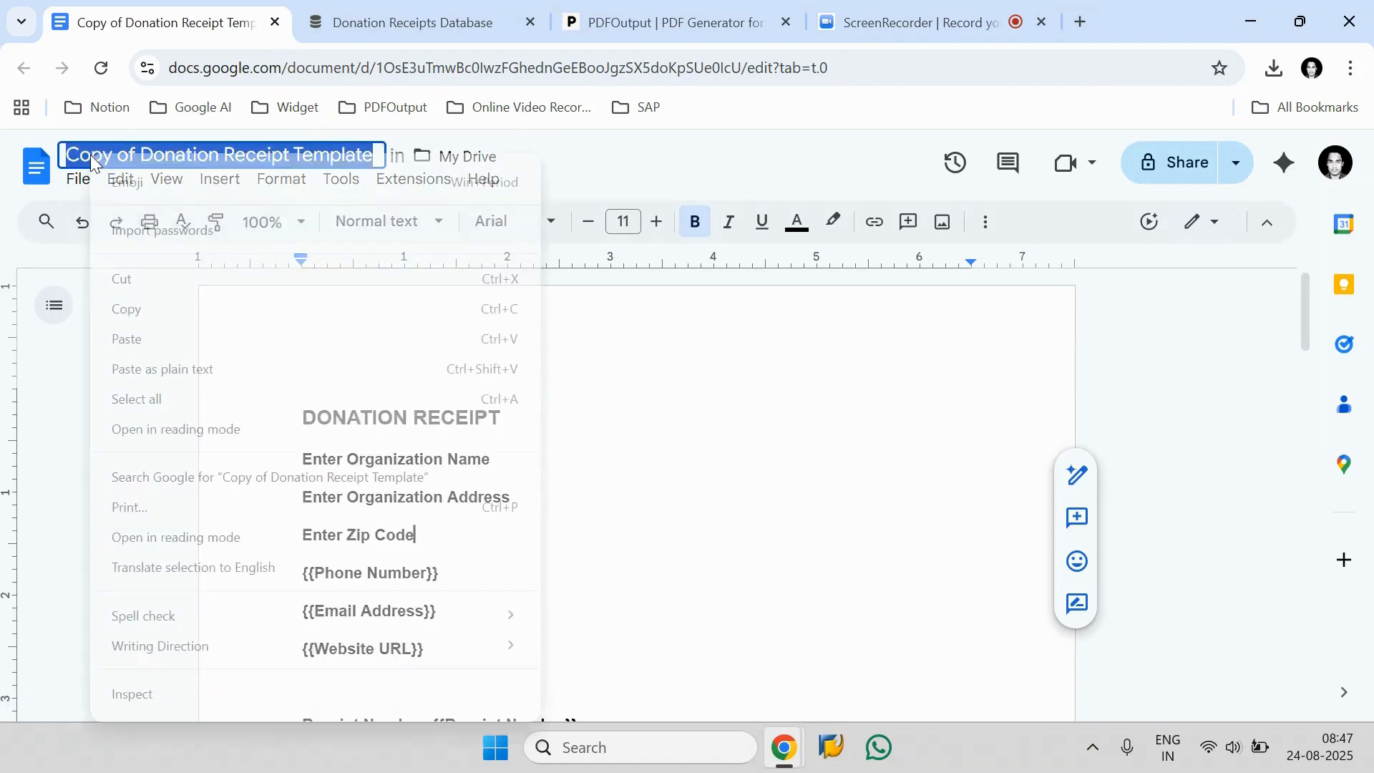
{"action": "left_click", "coordinate": [134, 323]}
{"action": "left_click", "coordinate": [569, 18]}
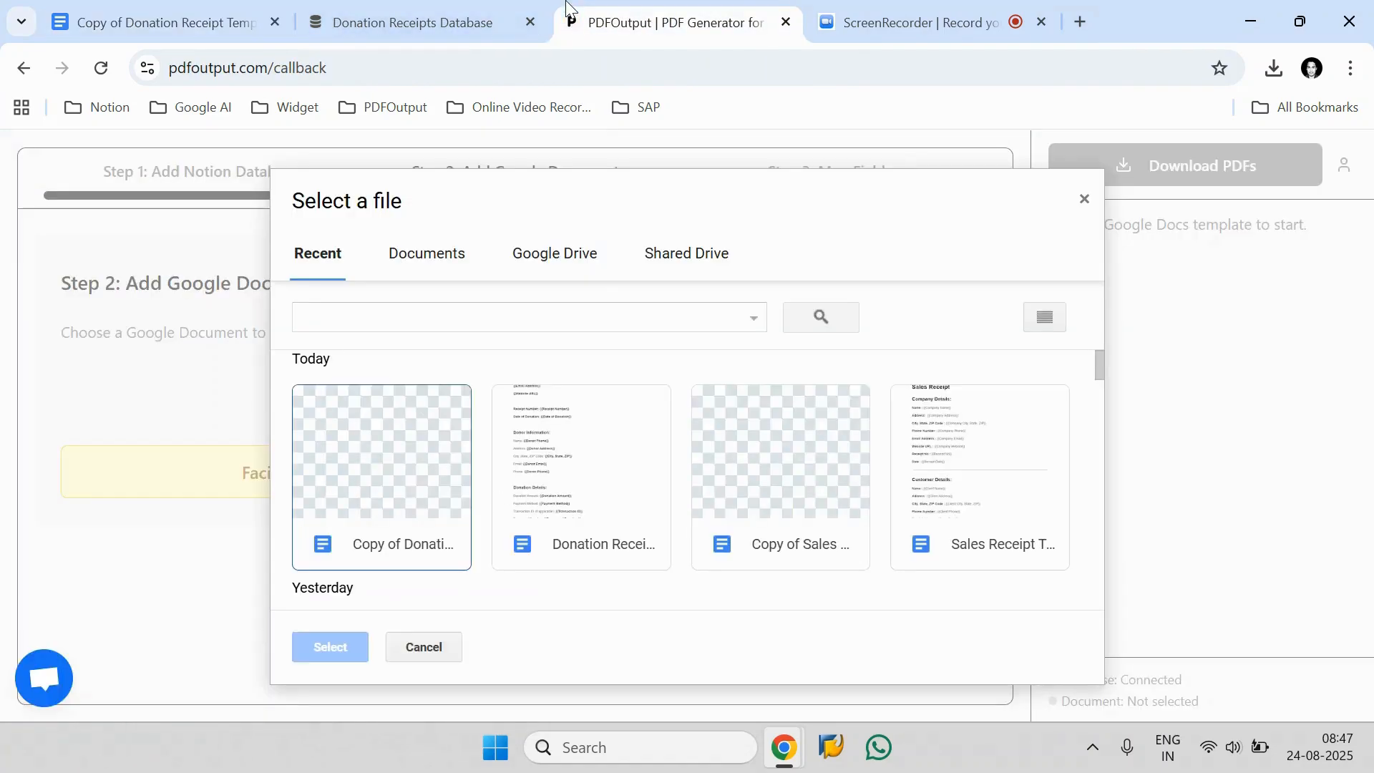
- Search the picker's Documents view for the copied title and select Copy of Donation Receipt Template as the template document
{"action": "left_click", "coordinate": [448, 262]}
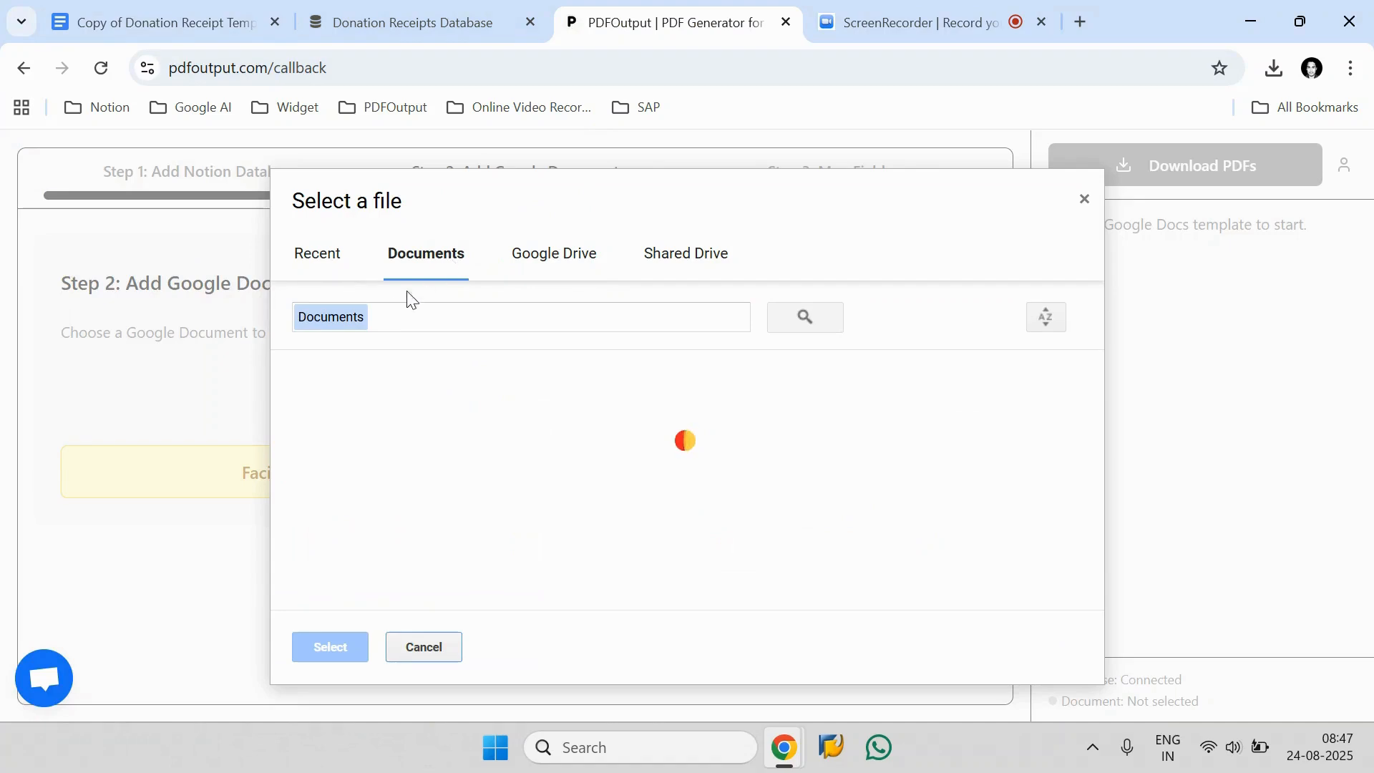
{"action": "left_click", "coordinate": [384, 316]}
{"action": "right_click", "coordinate": [380, 315]}
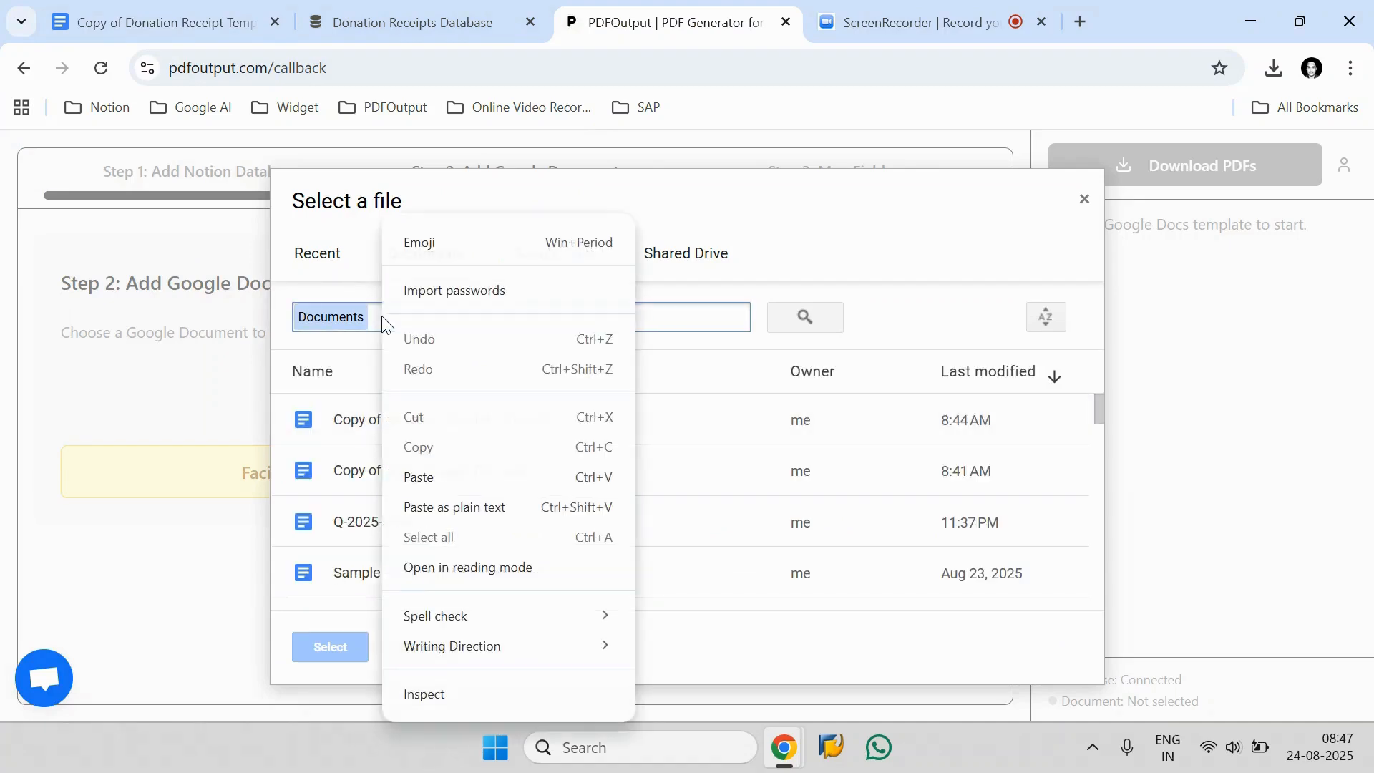
{"action": "left_click", "coordinate": [433, 473]}
{"action": "left_click", "coordinate": [776, 319]}
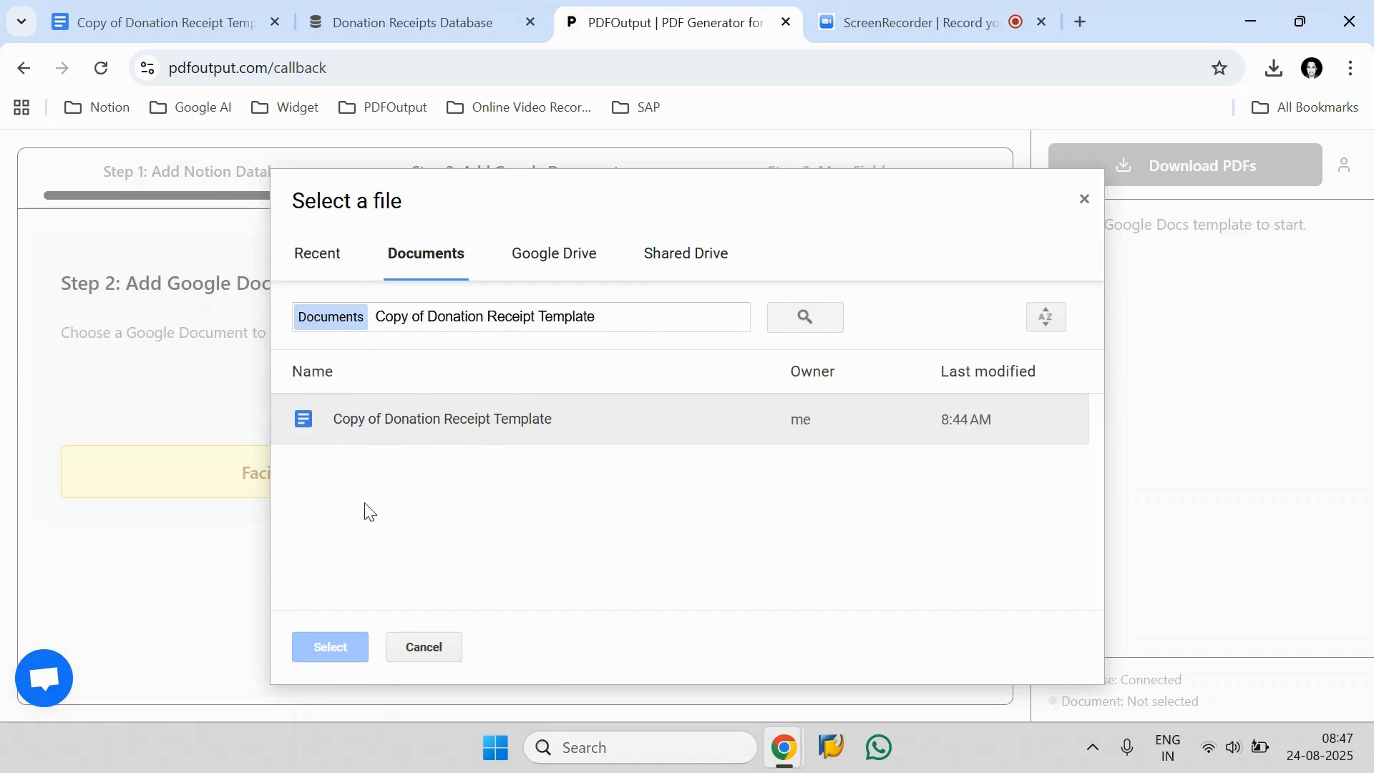
{"action": "left_click", "coordinate": [414, 421]}
{"action": "left_click", "coordinate": [335, 647]}
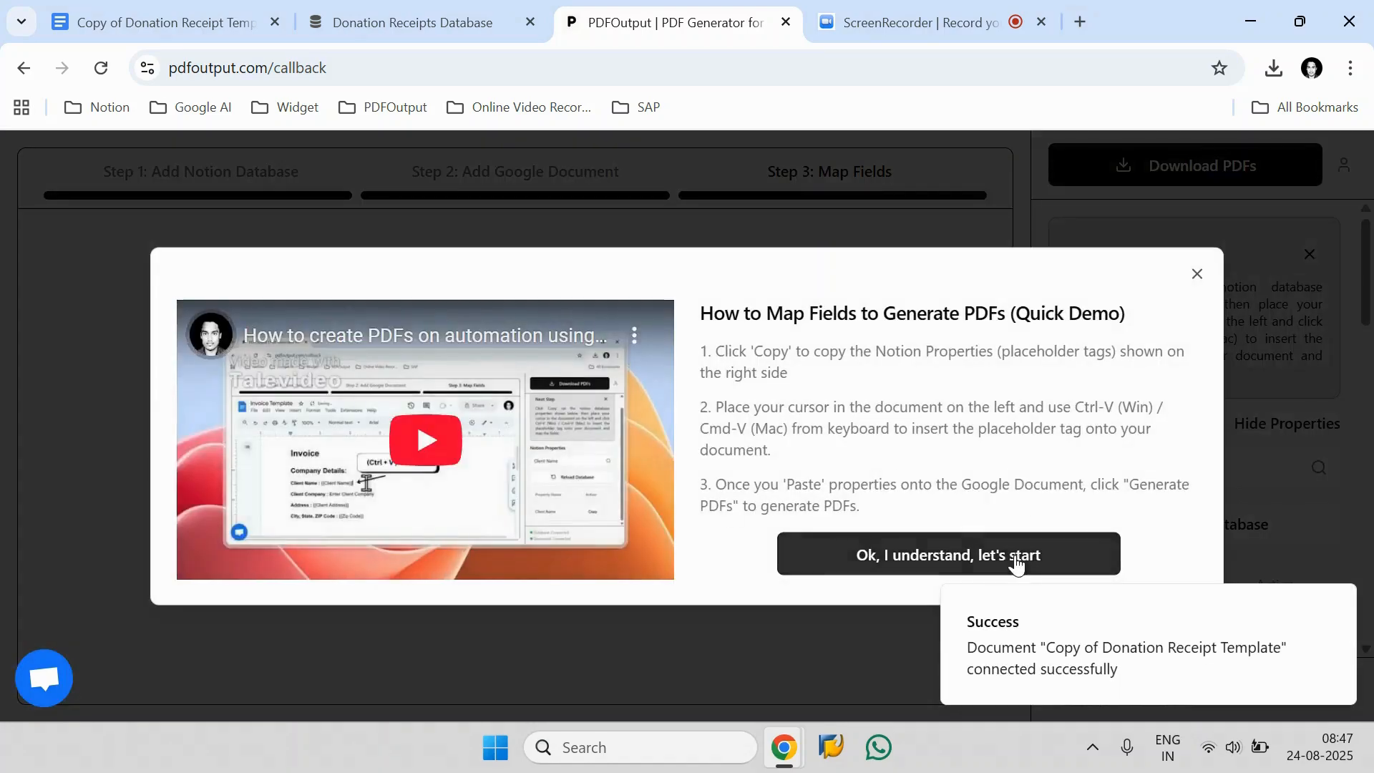
- Start the field mapping, dismiss the Next Step instructions, and look through the available Notion properties
{"action": "left_click", "coordinate": [1015, 561]}
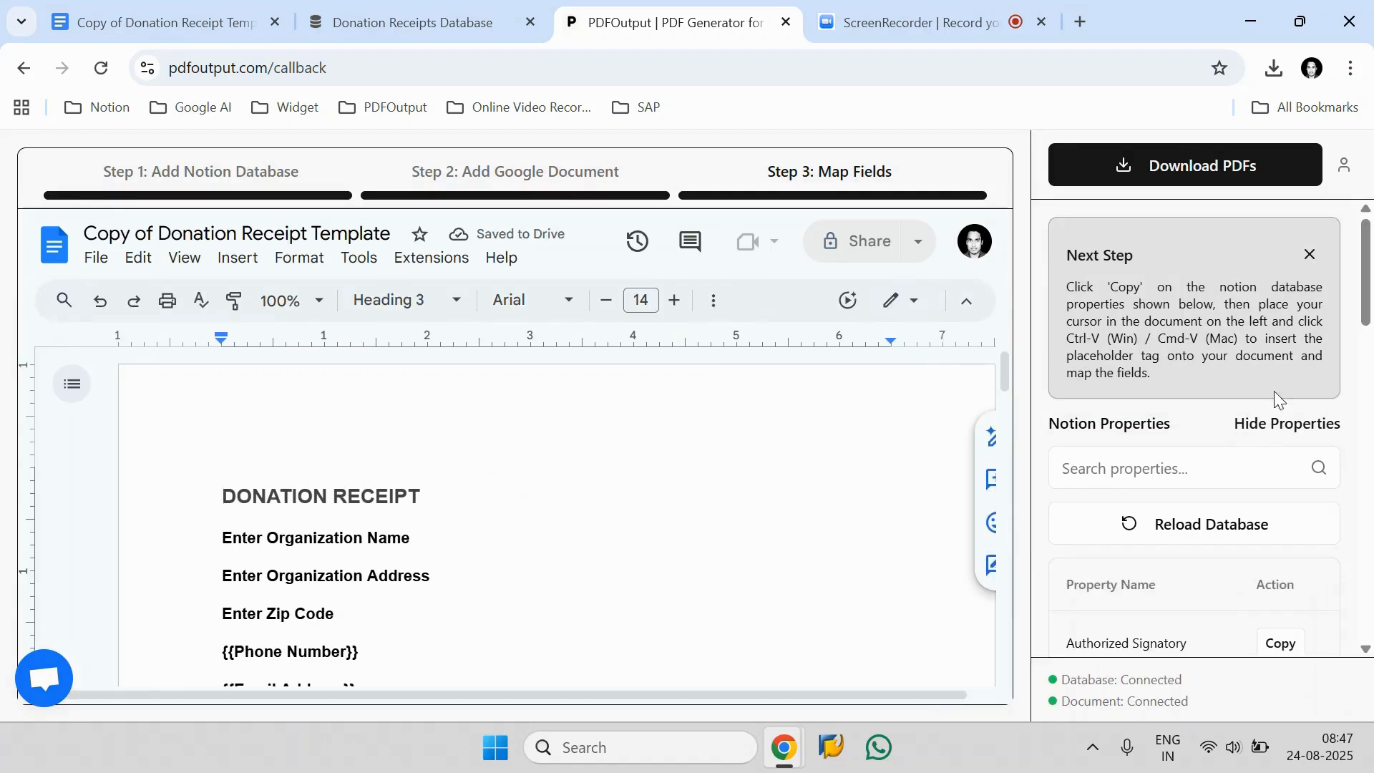
{"action": "left_click", "coordinate": [1310, 256]}
{"action": "scroll", "coordinate": [1209, 440], "scroll_direction": "down", "scroll_amount": 15}
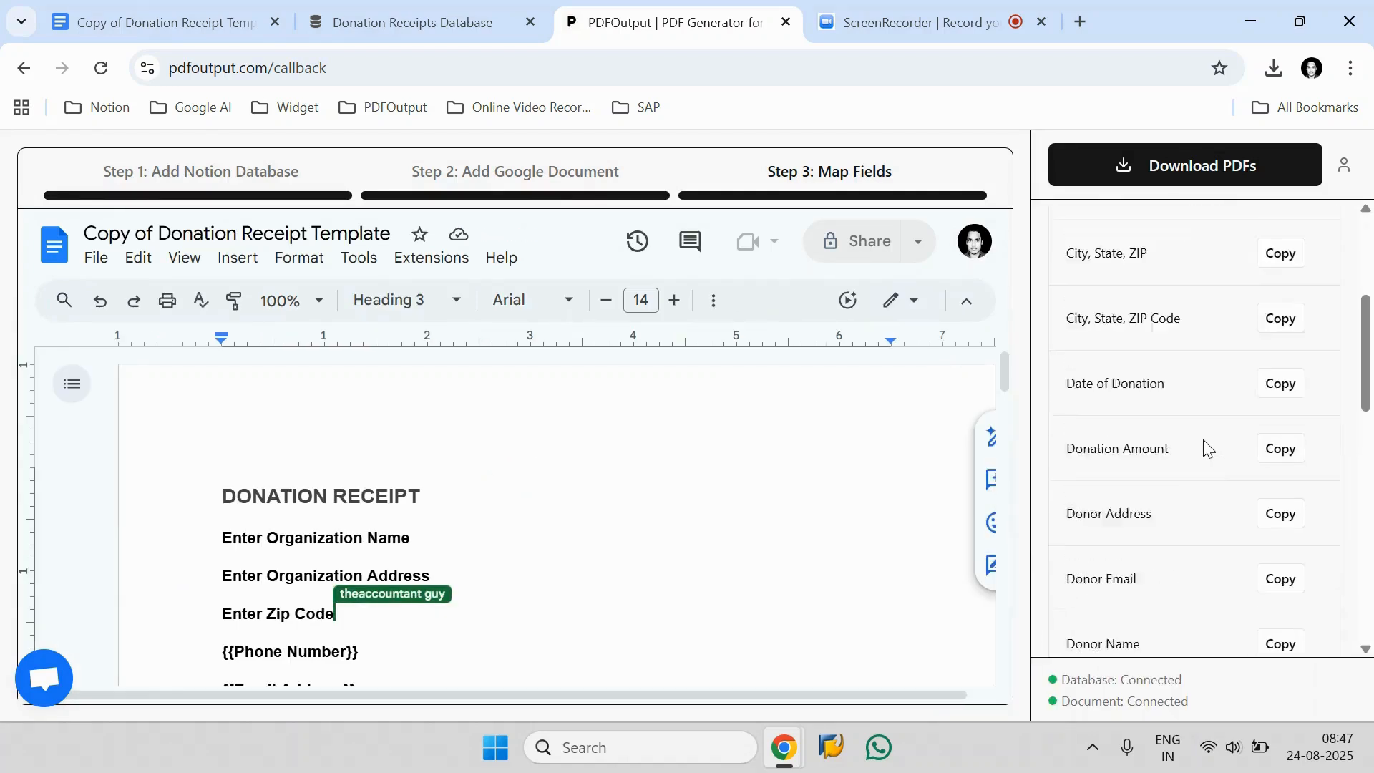
{"action": "scroll", "coordinate": [1209, 447], "scroll_direction": "up", "scroll_amount": 15}
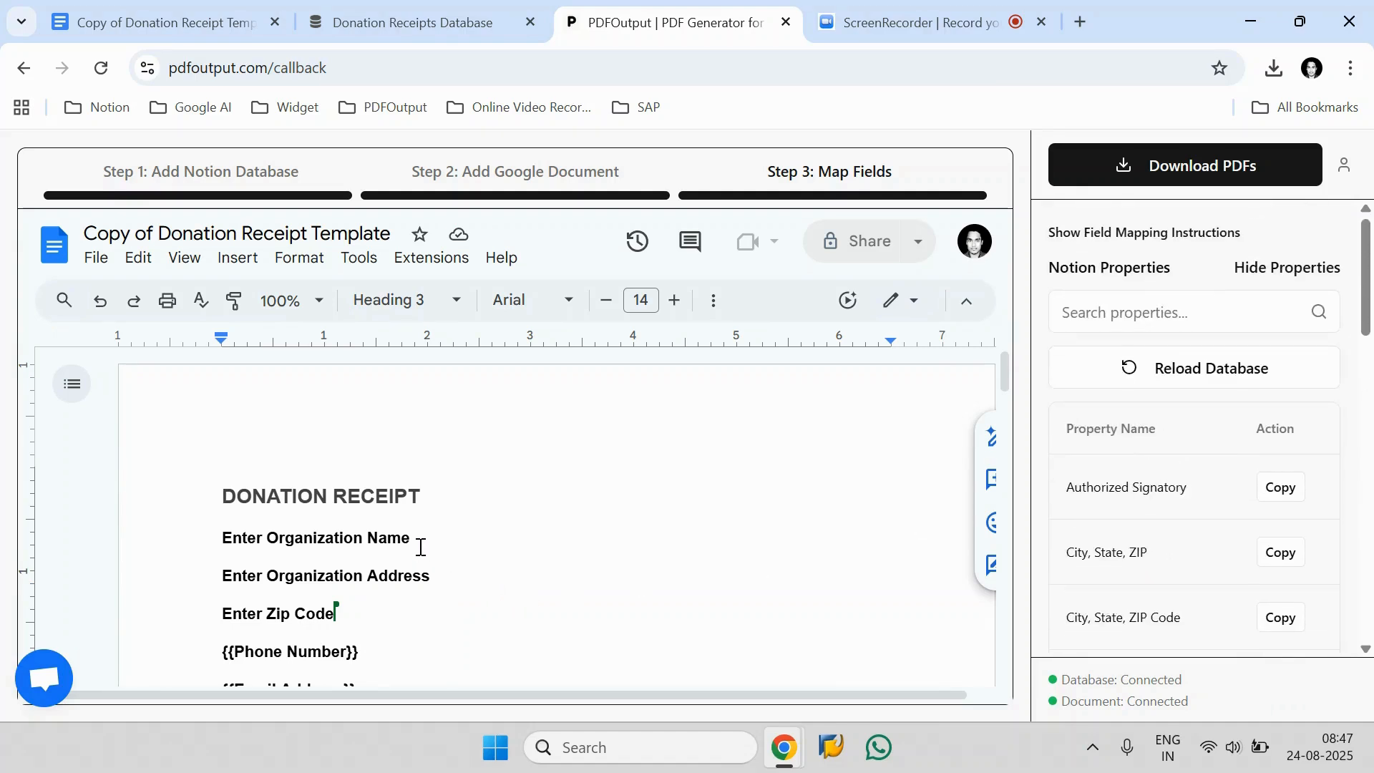
- Find the Organization Name property and replace the text Enter Organization Name in the template with its {{Organization Name}} tag
{"action": "left_click_drag", "start_coordinate": [421, 548], "coordinate": [214, 546]}
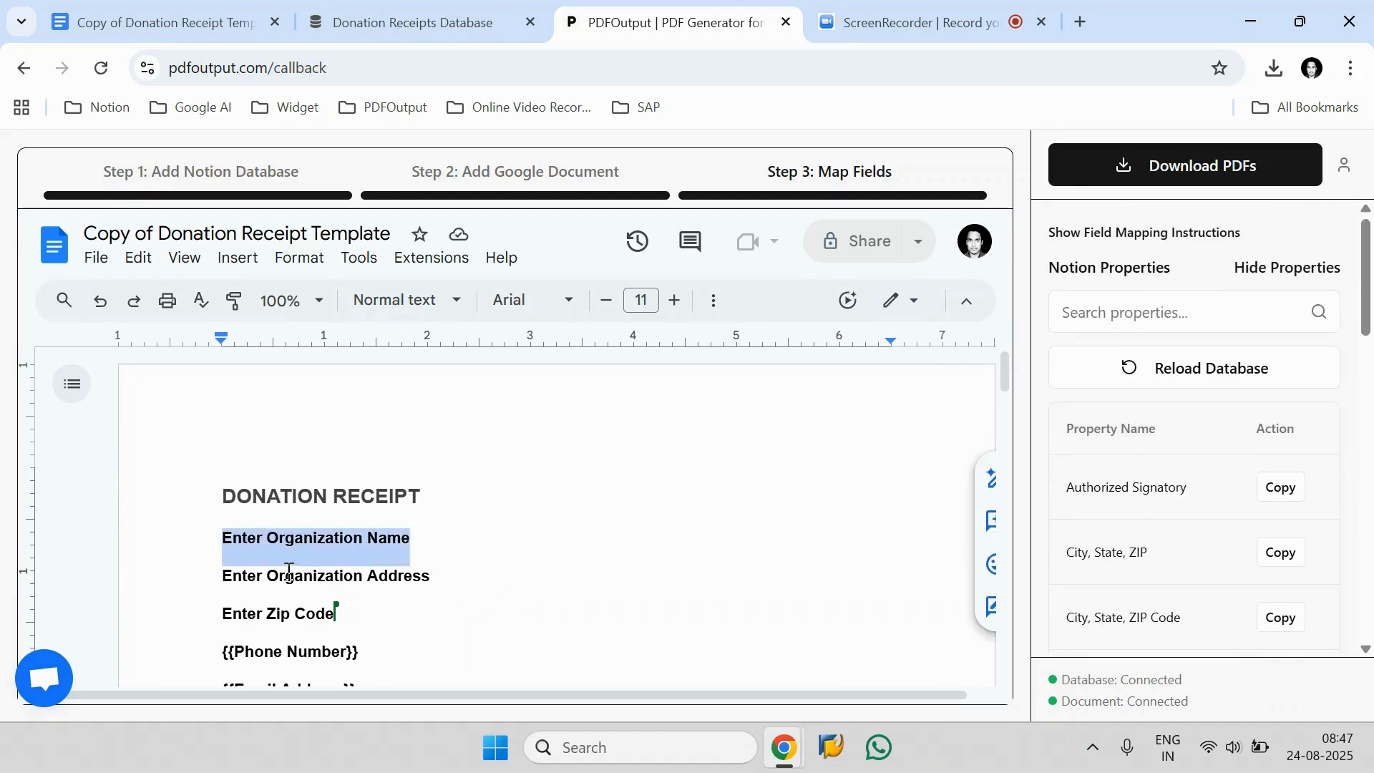
{"action": "left_click", "coordinate": [1162, 313]}
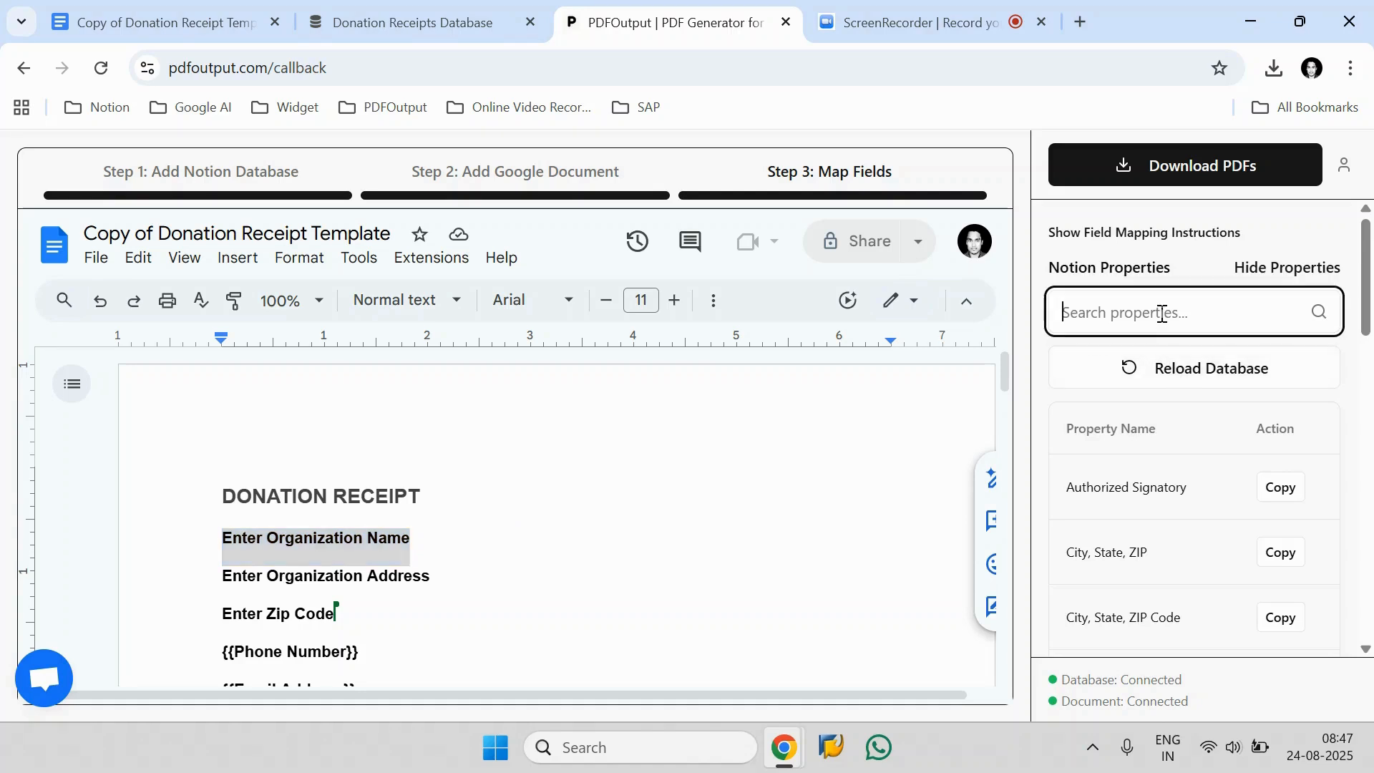
{"action": "type", "text": "Name"}
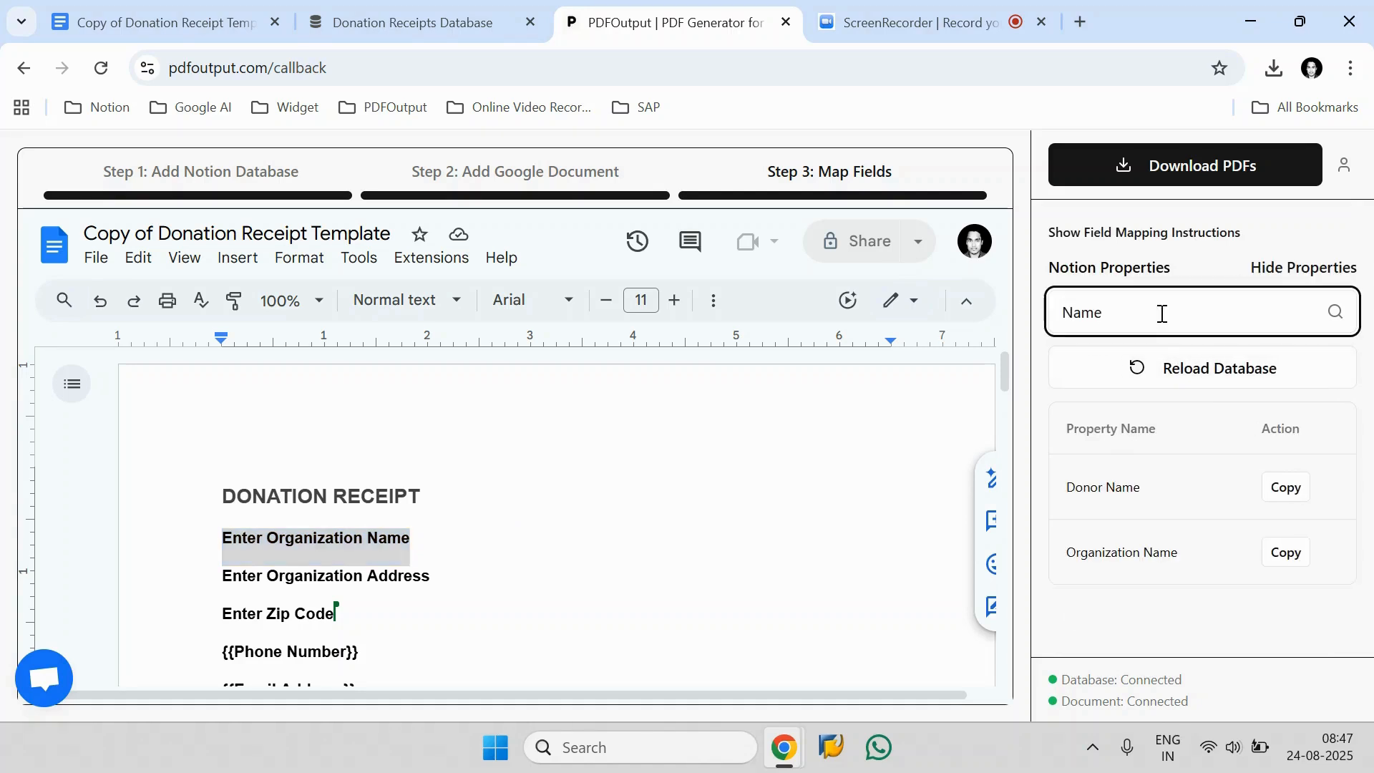
{"action": "left_click", "coordinate": [1286, 553]}
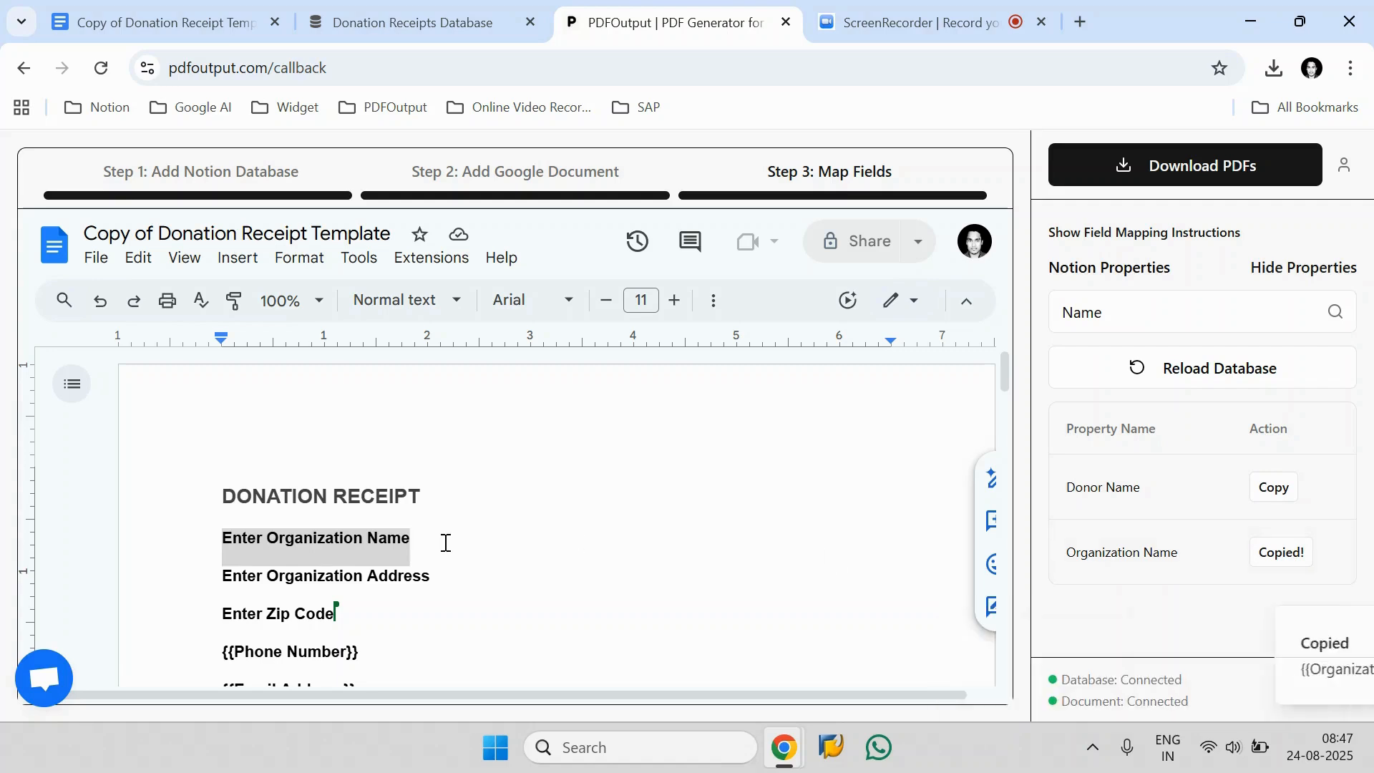
{"action": "left_click_drag", "start_coordinate": [411, 539], "coordinate": [229, 542]}
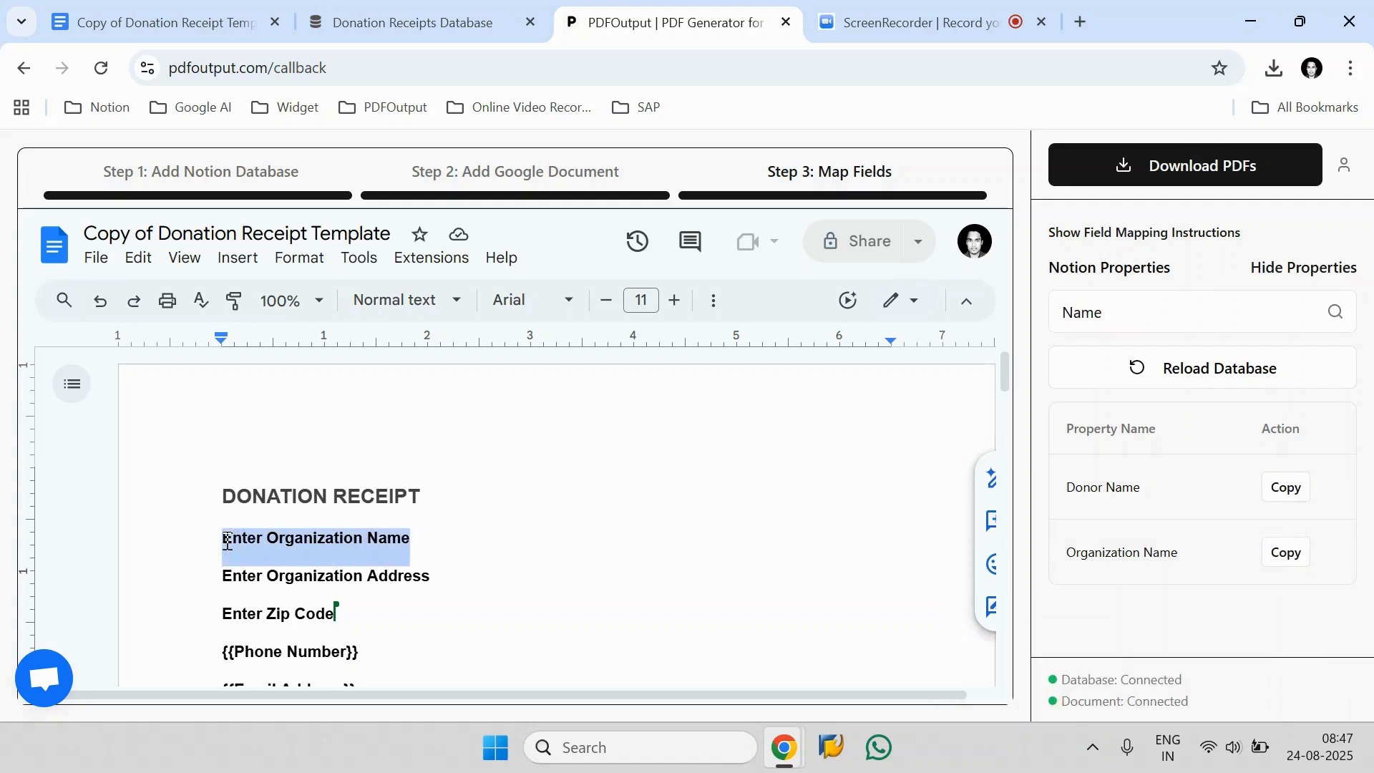
{"action": "key", "text": "BackSpace"}
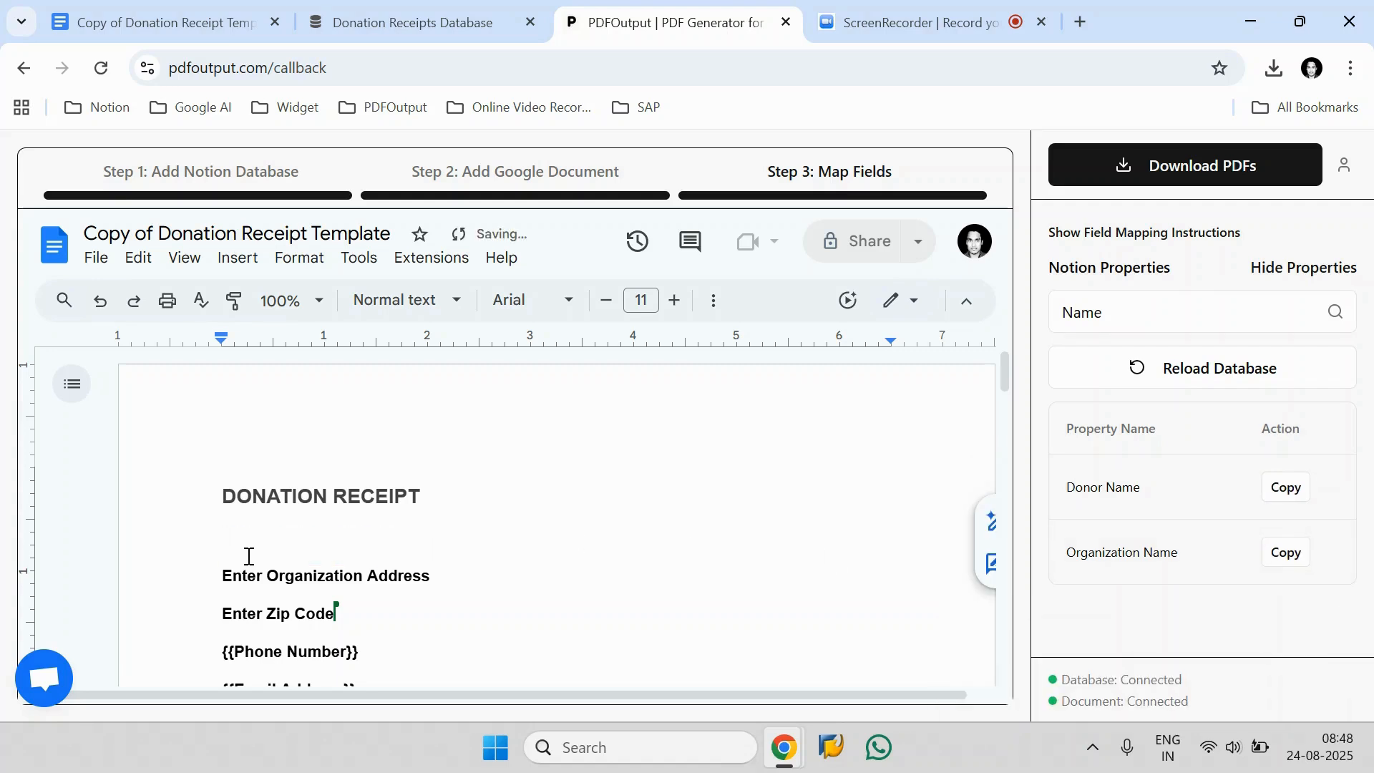
{"action": "key", "text": "ctrl+v"}
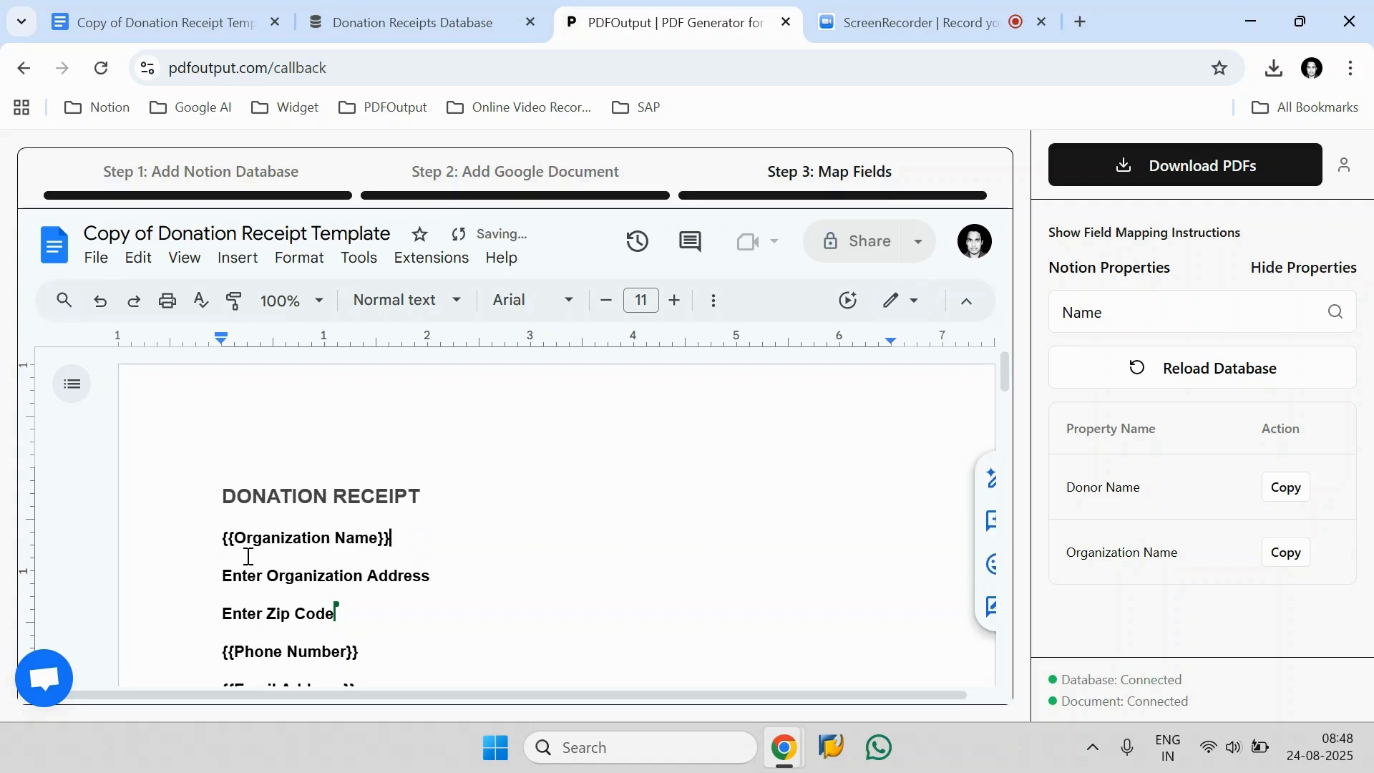
- Search the properties for Address and replace Enter Organization Address in the template with the {{Organization Address}} tag
{"action": "left_click", "coordinate": [1141, 308]}
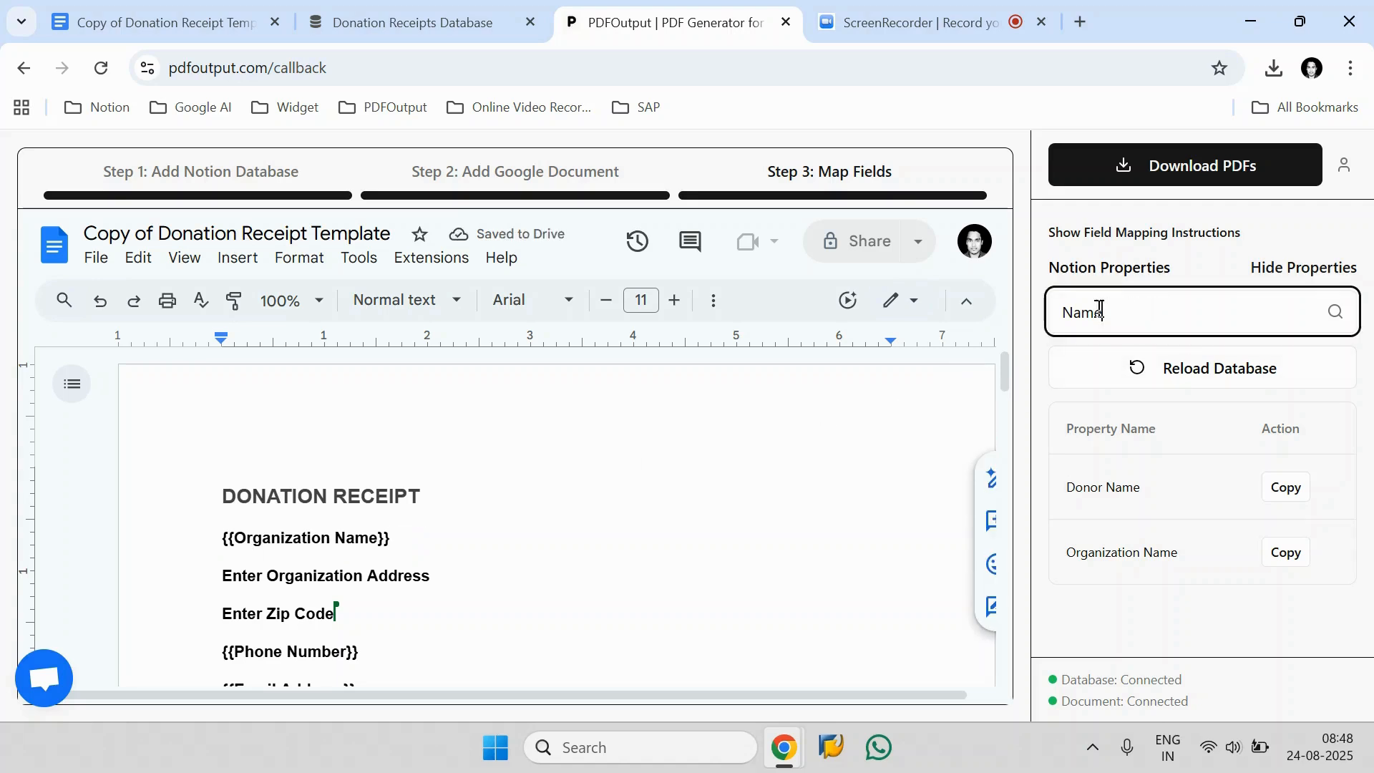
{"action": "key", "text": "ctrl+a"}
{"action": "type", "text": "Adres"}
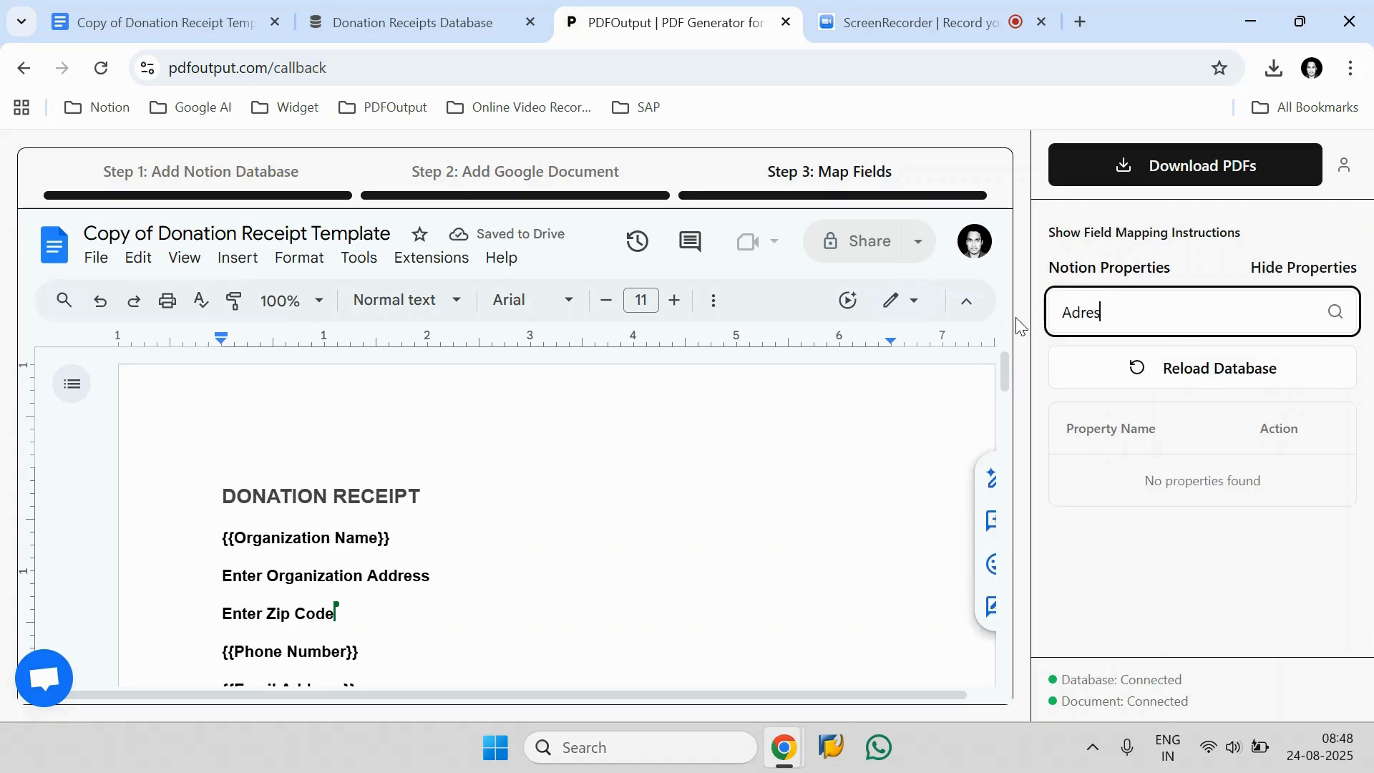
{"action": "key", "text": "BackSpace"}
{"action": "key", "text": "BackSpace"}
{"action": "key", "text": "BackSpace"}
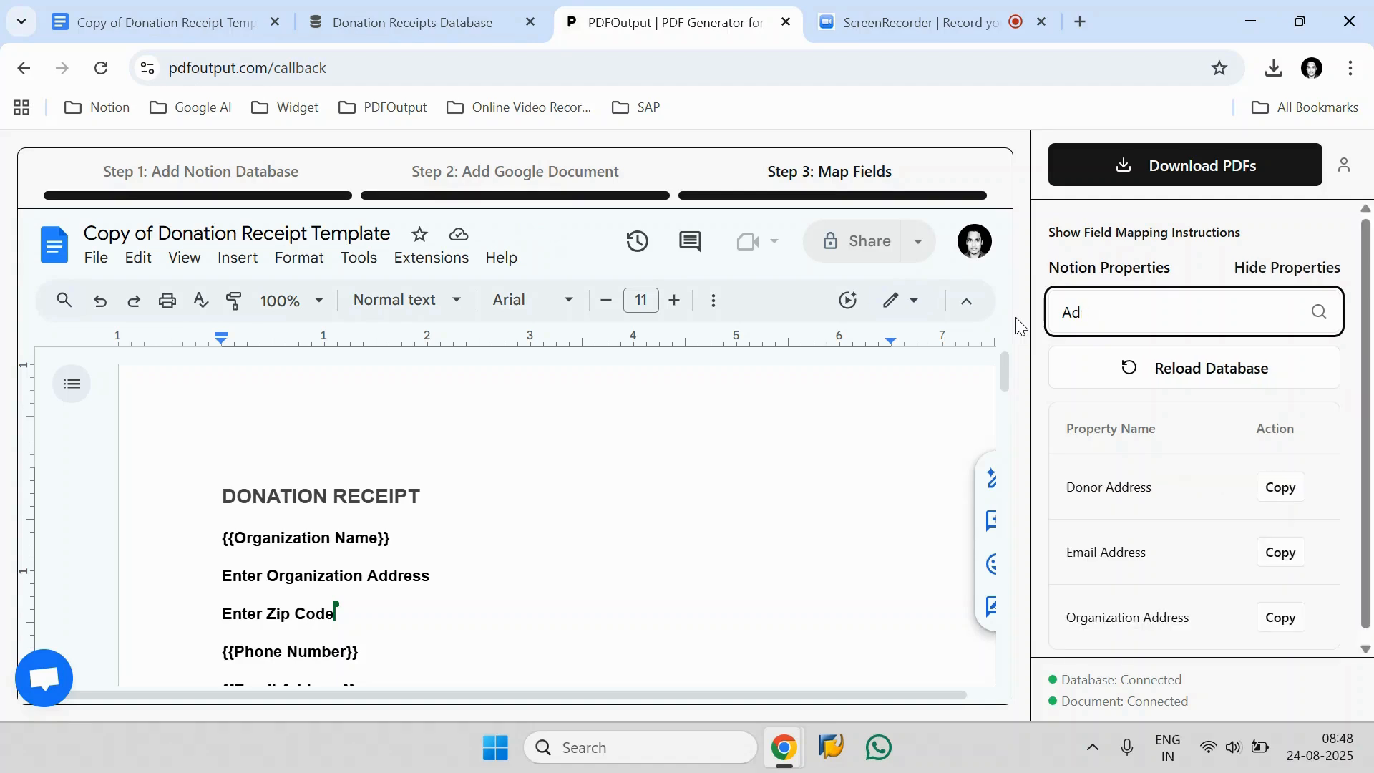
{"action": "type", "text": "dress"}
{"action": "left_click", "coordinate": [1271, 620]}
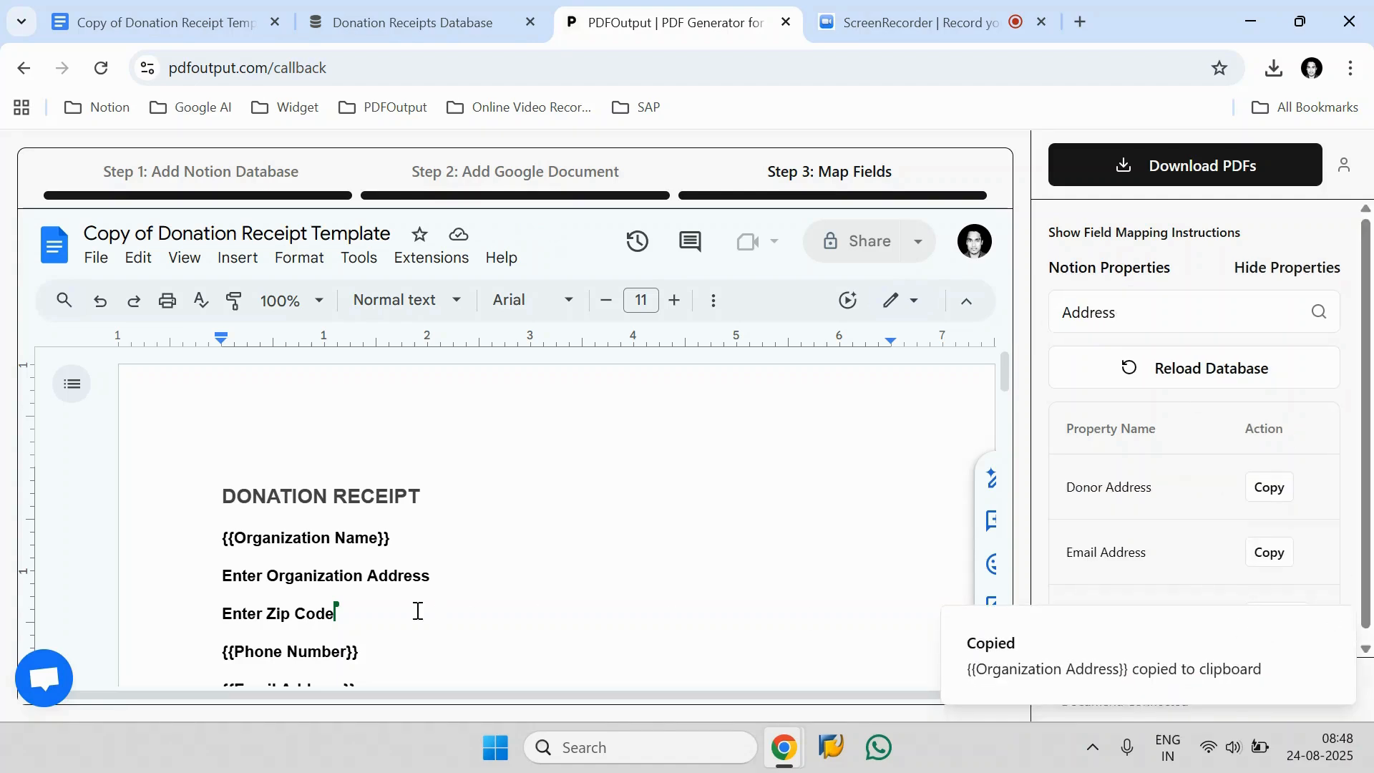
{"action": "left_click_drag", "start_coordinate": [438, 582], "coordinate": [237, 580]}
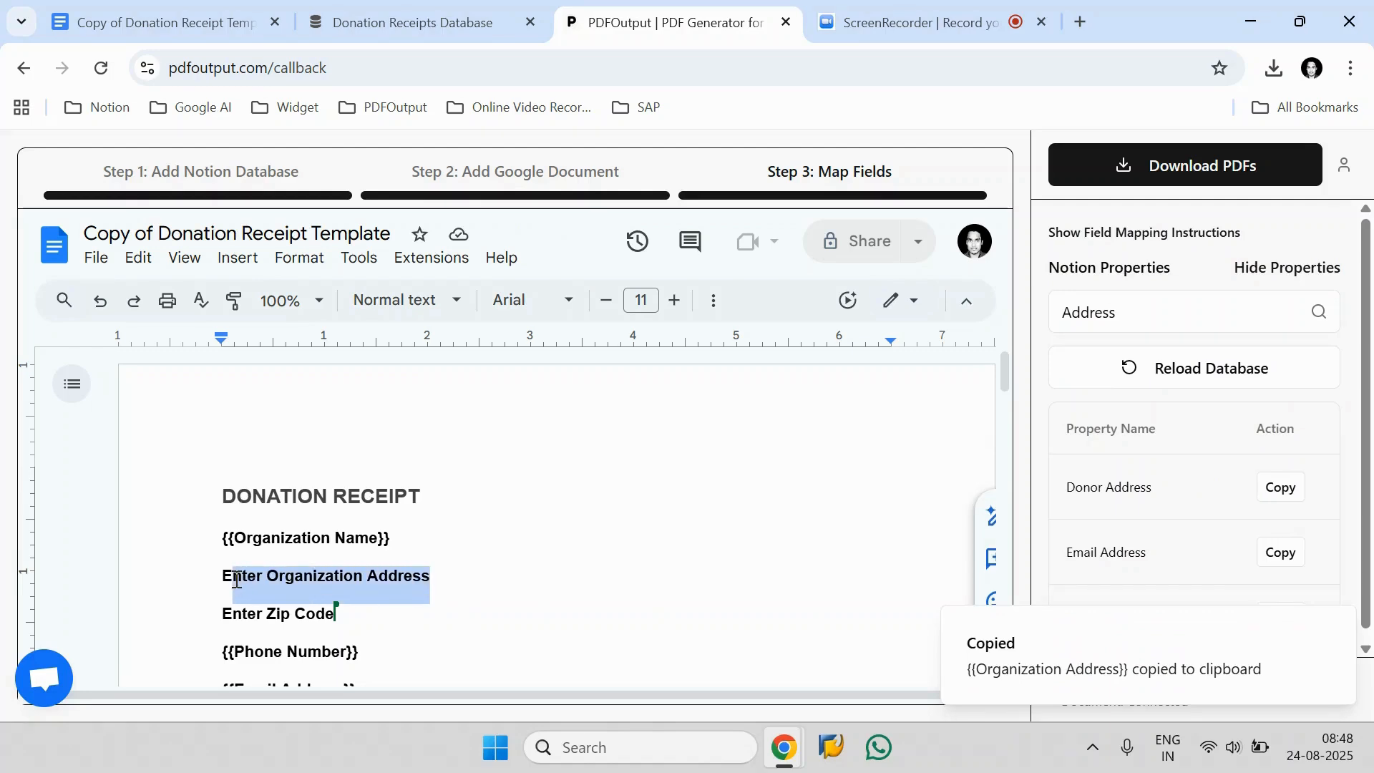
{"action": "key", "text": "BackSpace"}
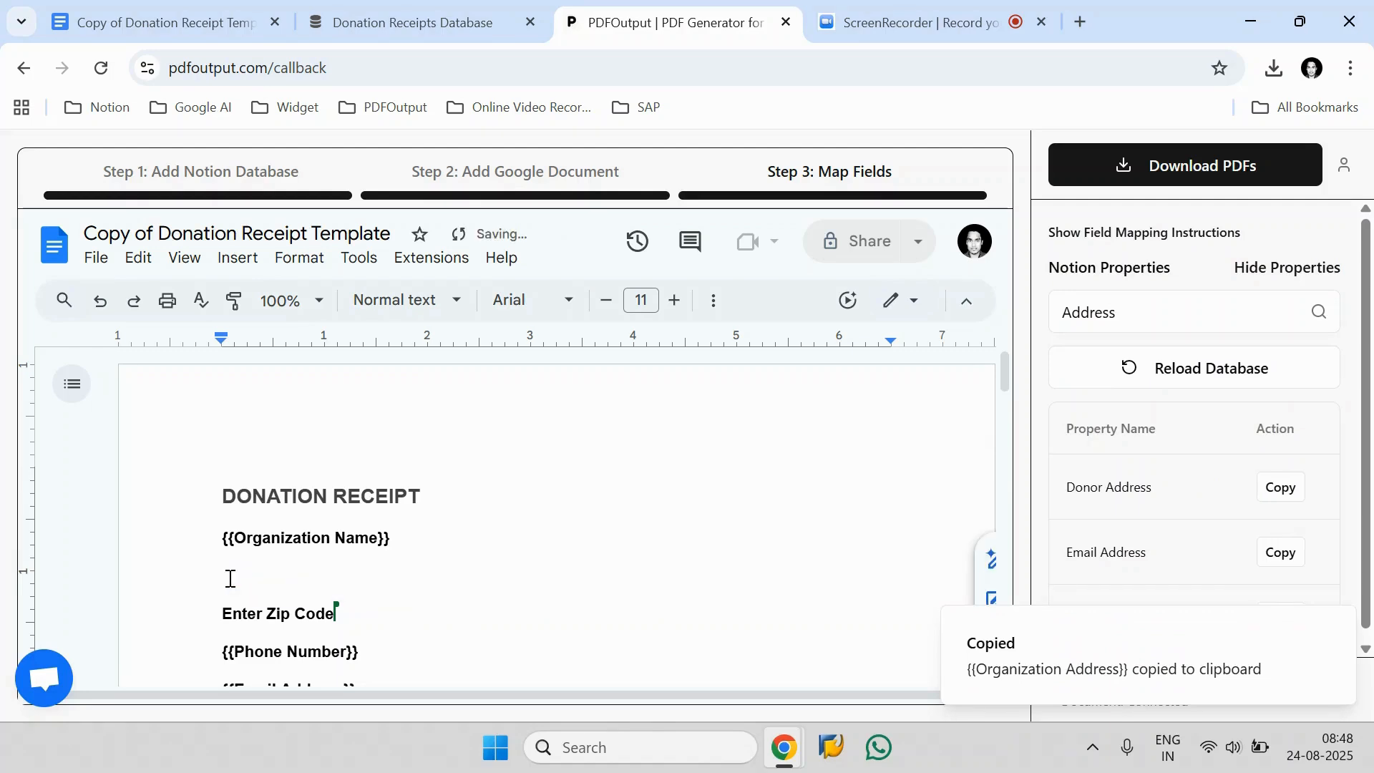
{"action": "key", "text": "ctrl+v"}
- Search the properties for Zip and replace Enter Zip Code in the template with the {{City, State, ZIP Code}} tag
{"action": "left_click", "coordinate": [1123, 317]}
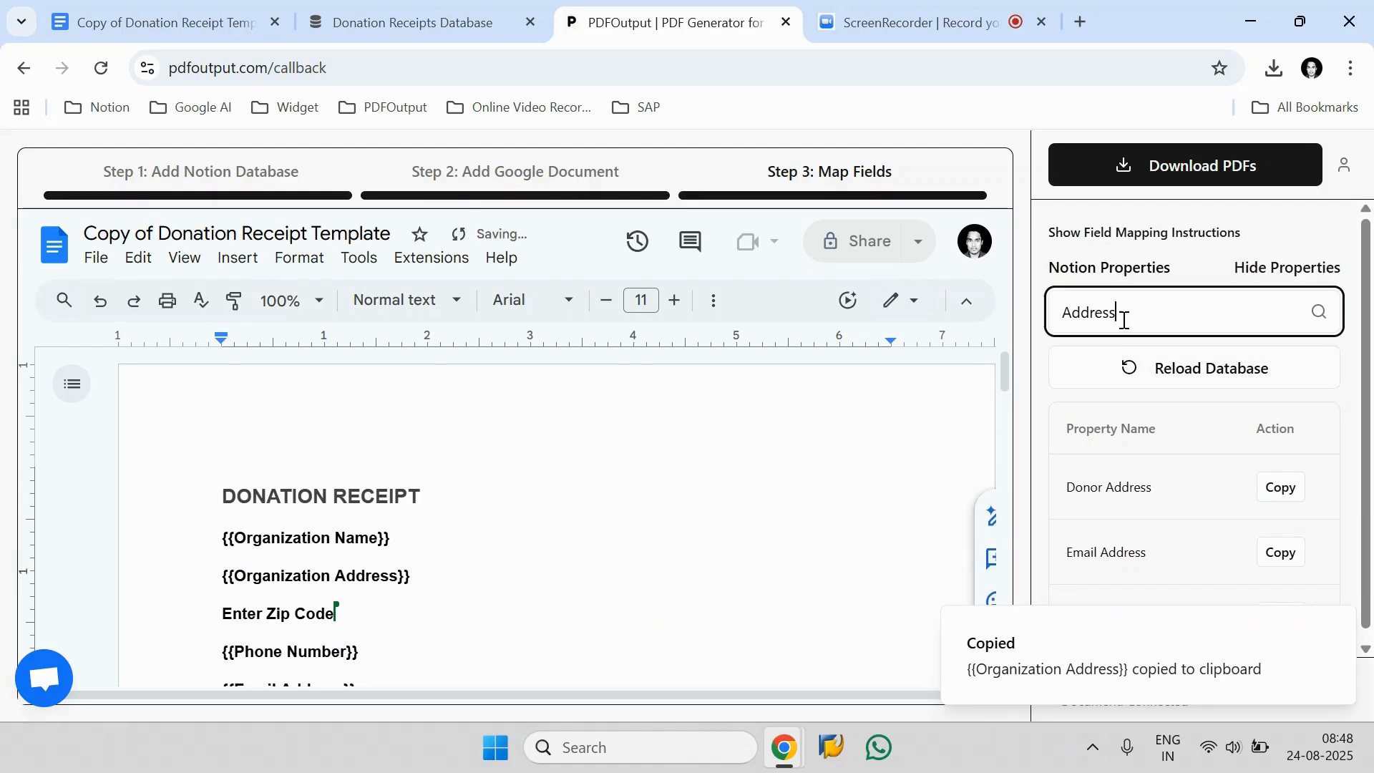
{"action": "double_click", "coordinate": [1123, 317]}
{"action": "type", "text": "Zip"}
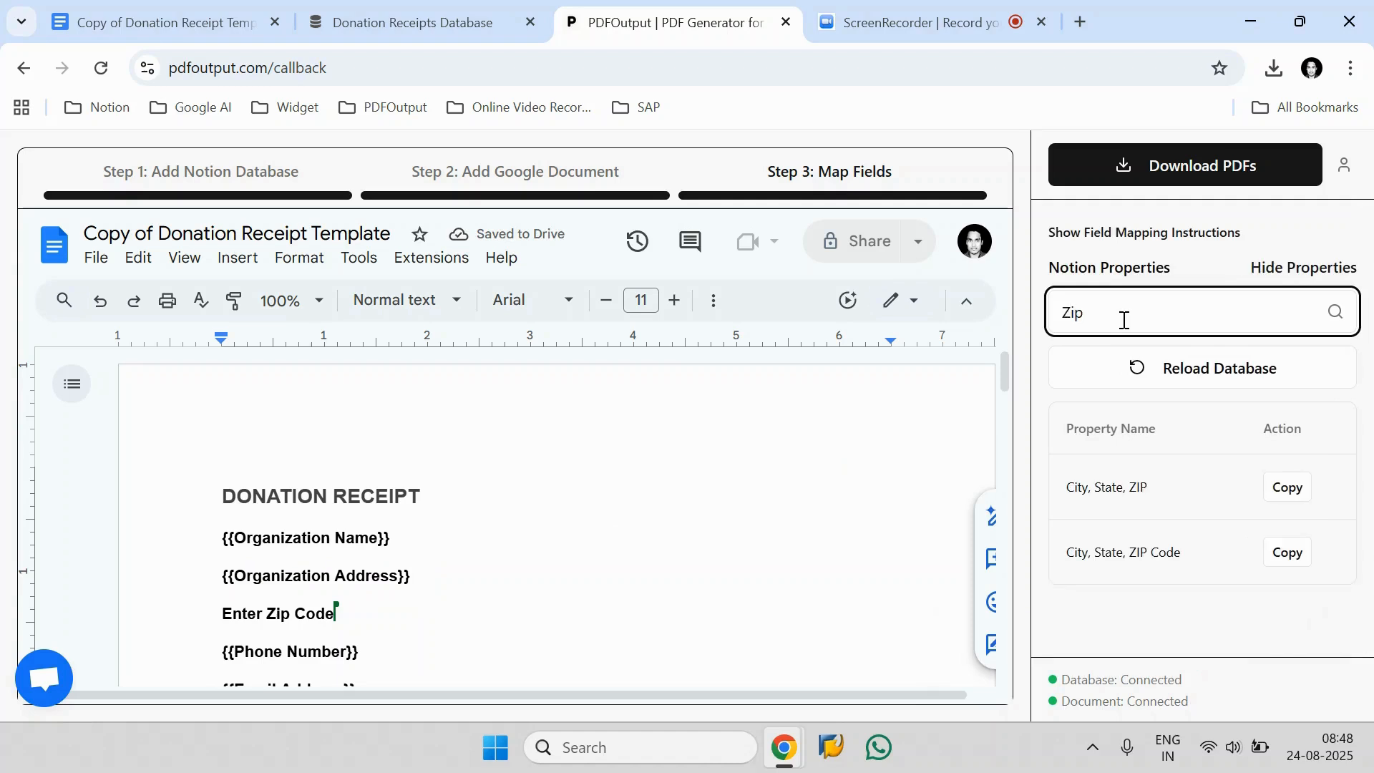
{"action": "left_click", "coordinate": [1283, 562]}
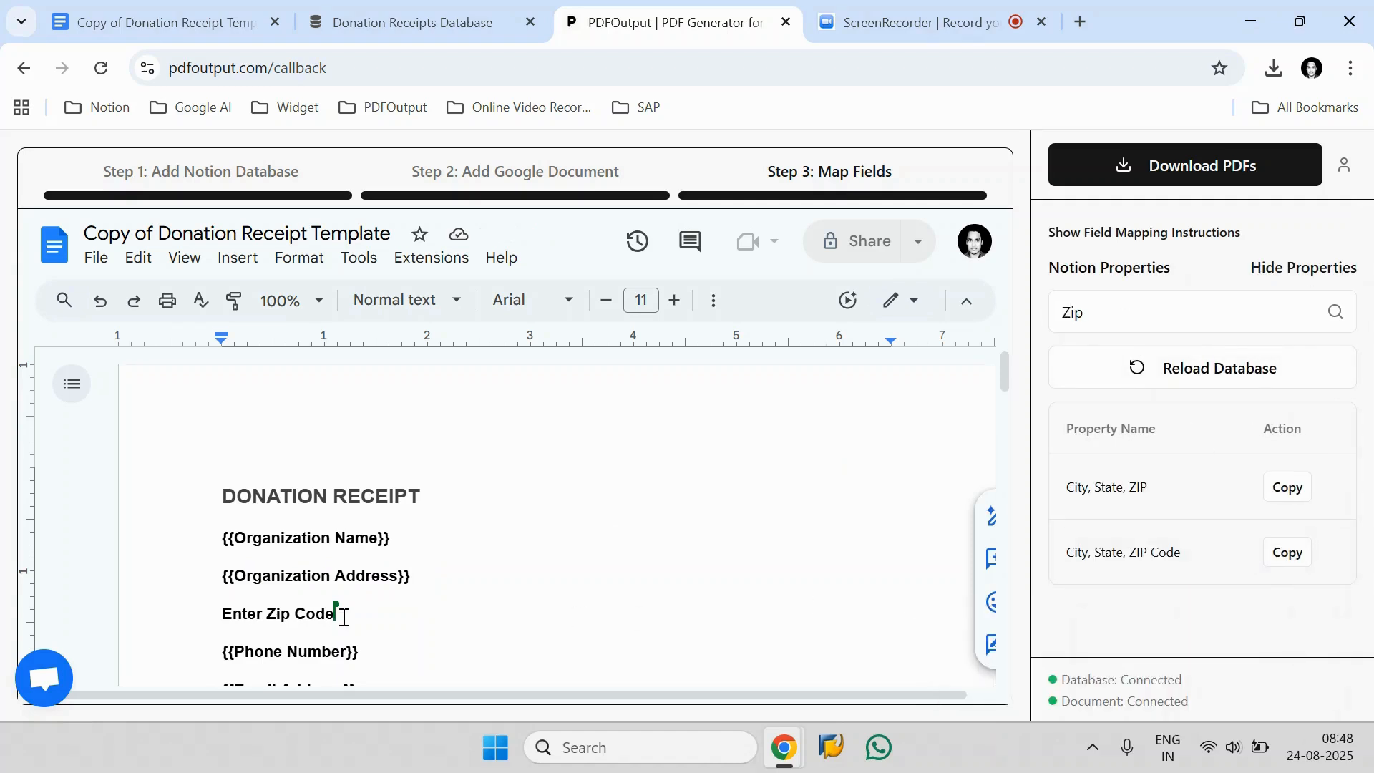
{"action": "left_click_drag", "start_coordinate": [337, 614], "coordinate": [224, 614]}
{"action": "key", "text": "ctrl+v"}
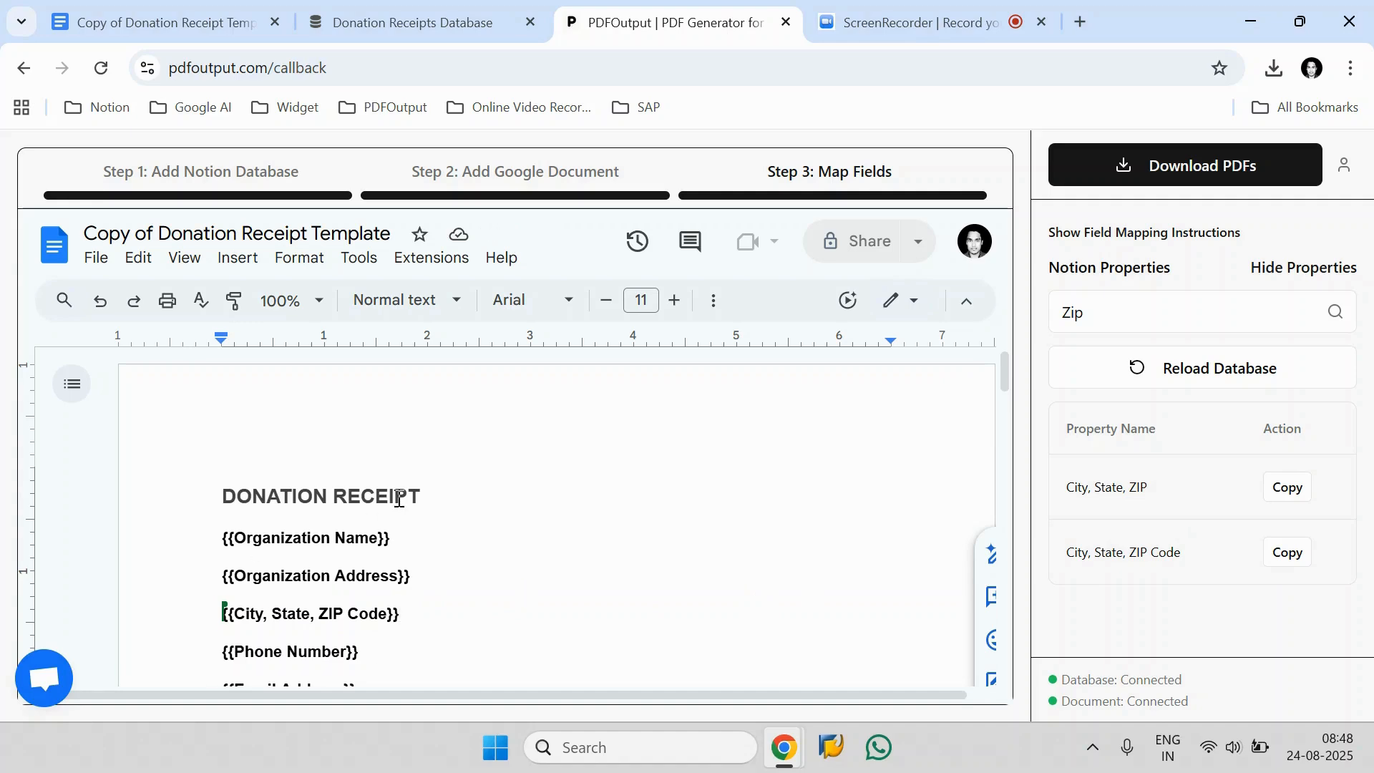
- Review the mapped tags throughout the template, then open the PDF download options and keep All Rows as the export range
{"action": "scroll", "coordinate": [428, 511], "scroll_direction": "down", "scroll_amount": 4}
{"action": "scroll", "coordinate": [428, 511], "scroll_direction": "down", "scroll_amount": 15}
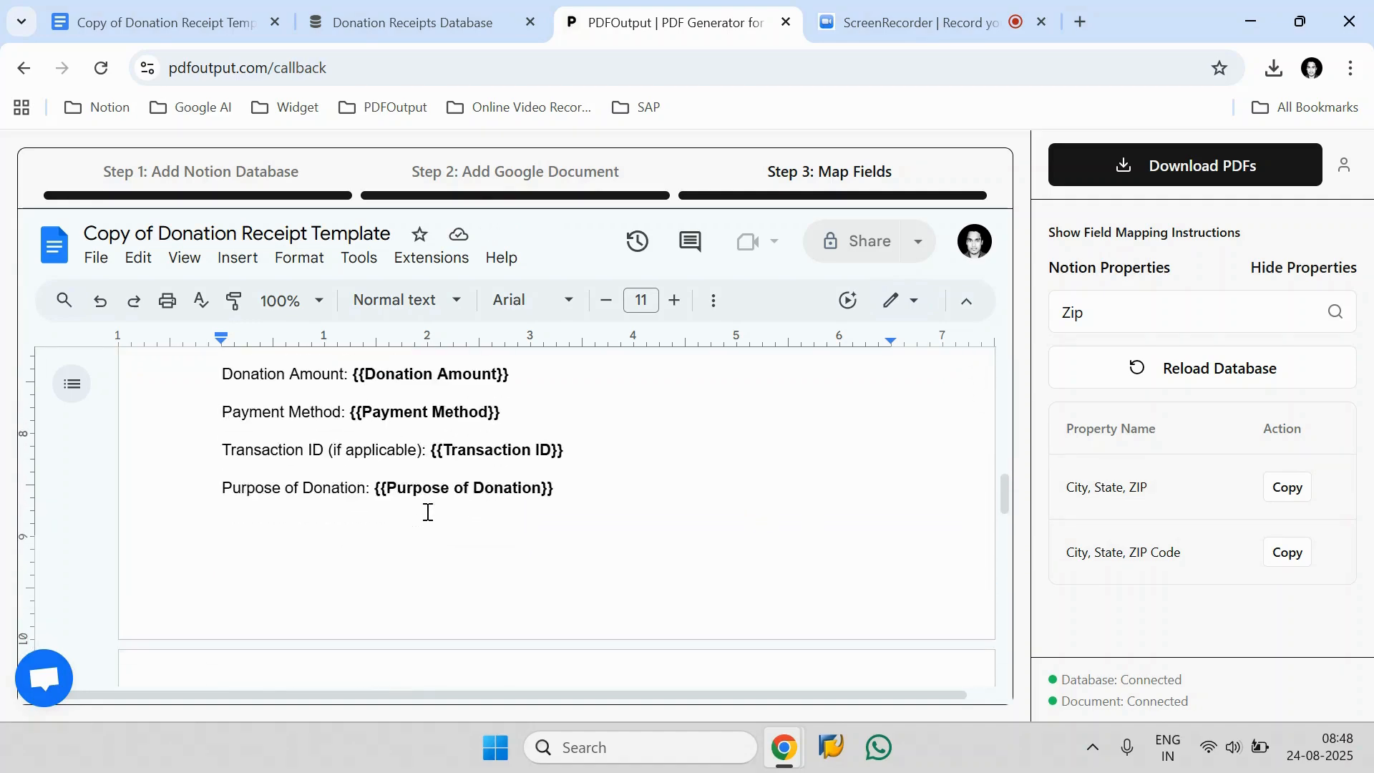
{"action": "scroll", "coordinate": [466, 529], "scroll_direction": "up", "scroll_amount": 14}
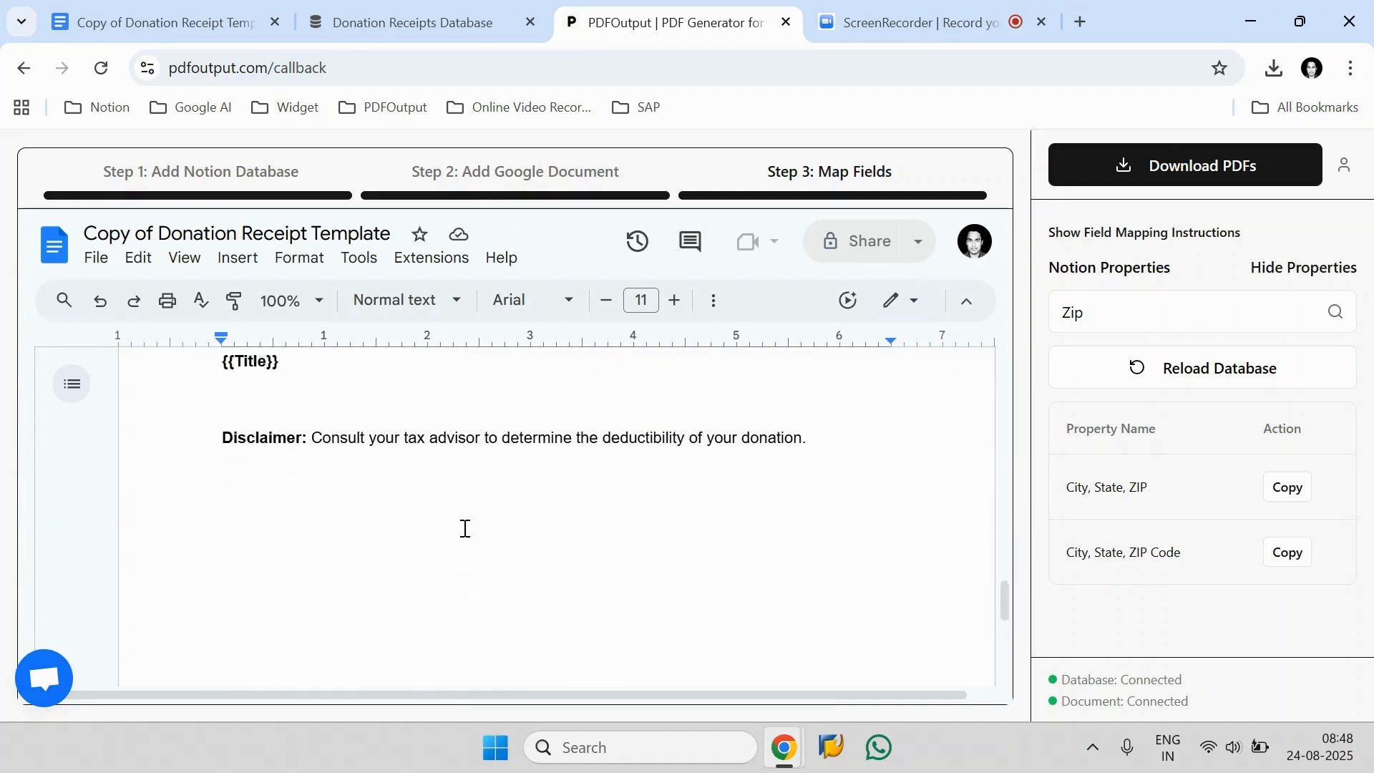
{"action": "scroll", "coordinate": [466, 529], "scroll_direction": "up", "scroll_amount": 4}
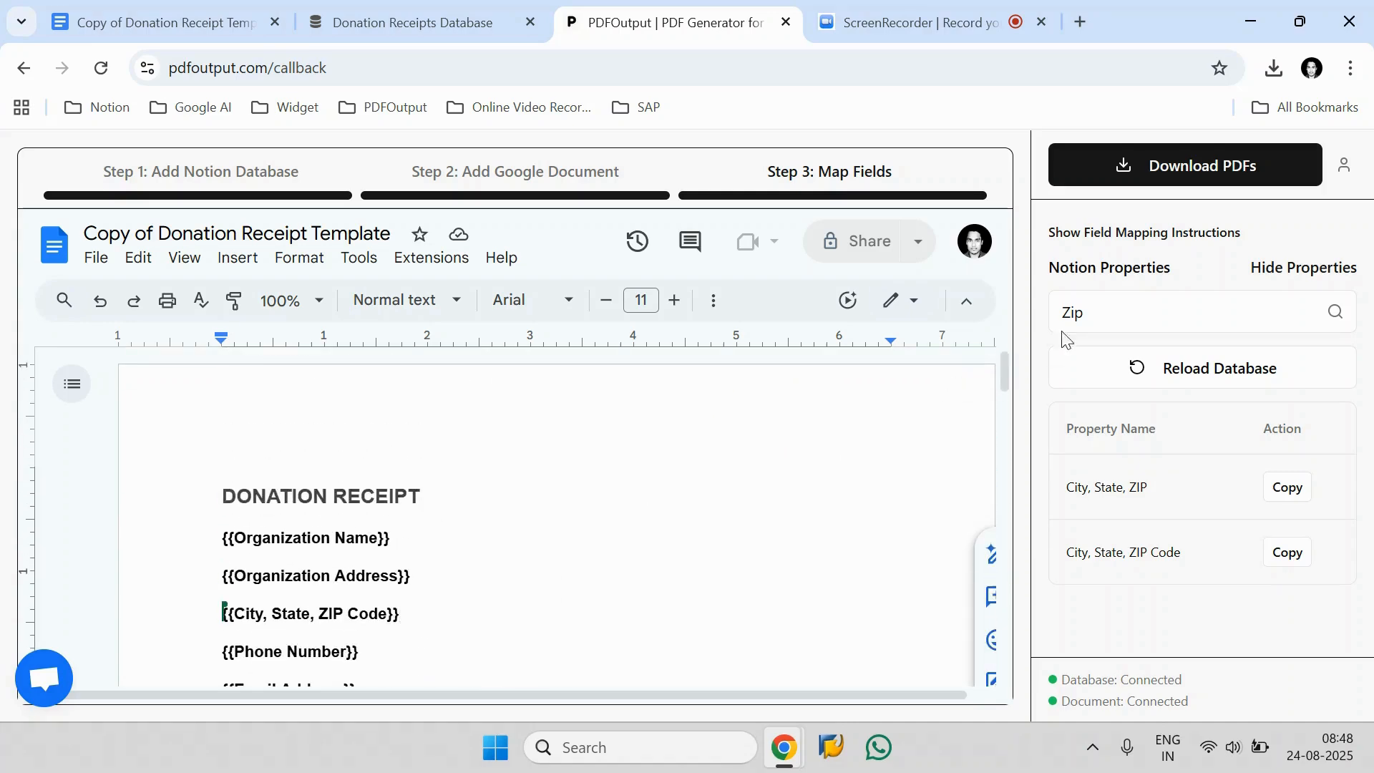
{"action": "left_click", "coordinate": [1171, 171]}
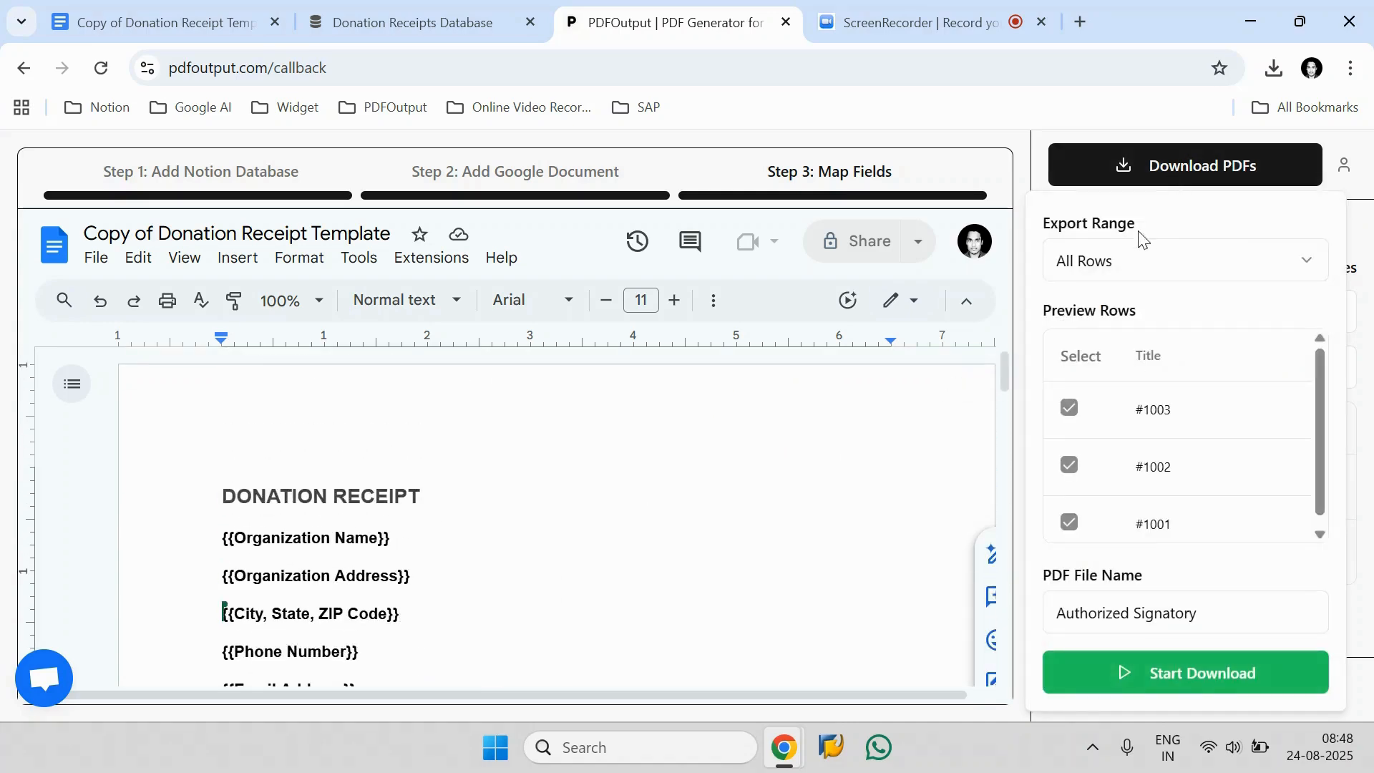
{"action": "left_click", "coordinate": [1124, 258]}
{"action": "left_click", "coordinate": [1116, 269]}
- Set the PDF file name to the Receipt Number property, checking it against the Notion database, and start downloading all rows
{"action": "left_click", "coordinate": [1175, 616]}
{"action": "left_click", "coordinate": [430, 23]}
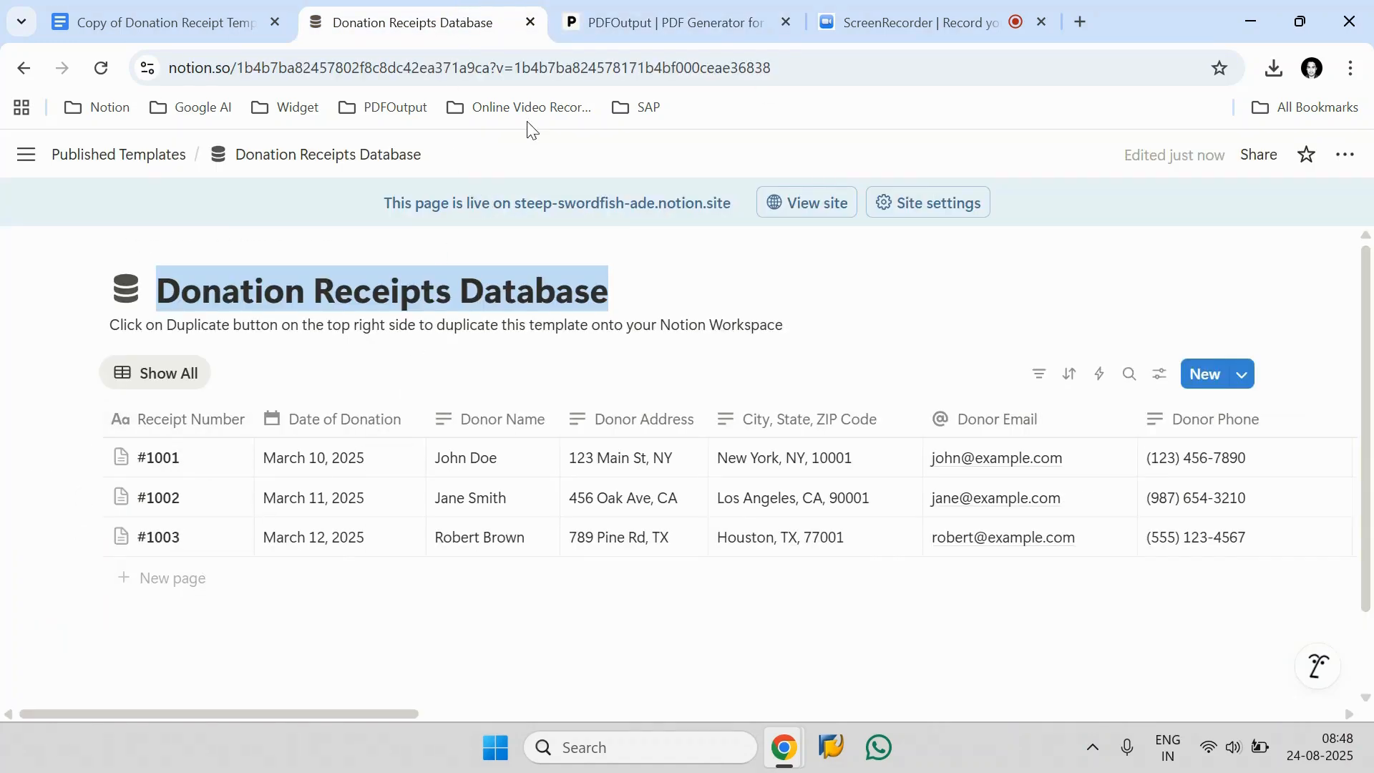
{"action": "left_click", "coordinate": [622, 21]}
{"action": "left_click", "coordinate": [1119, 617]}
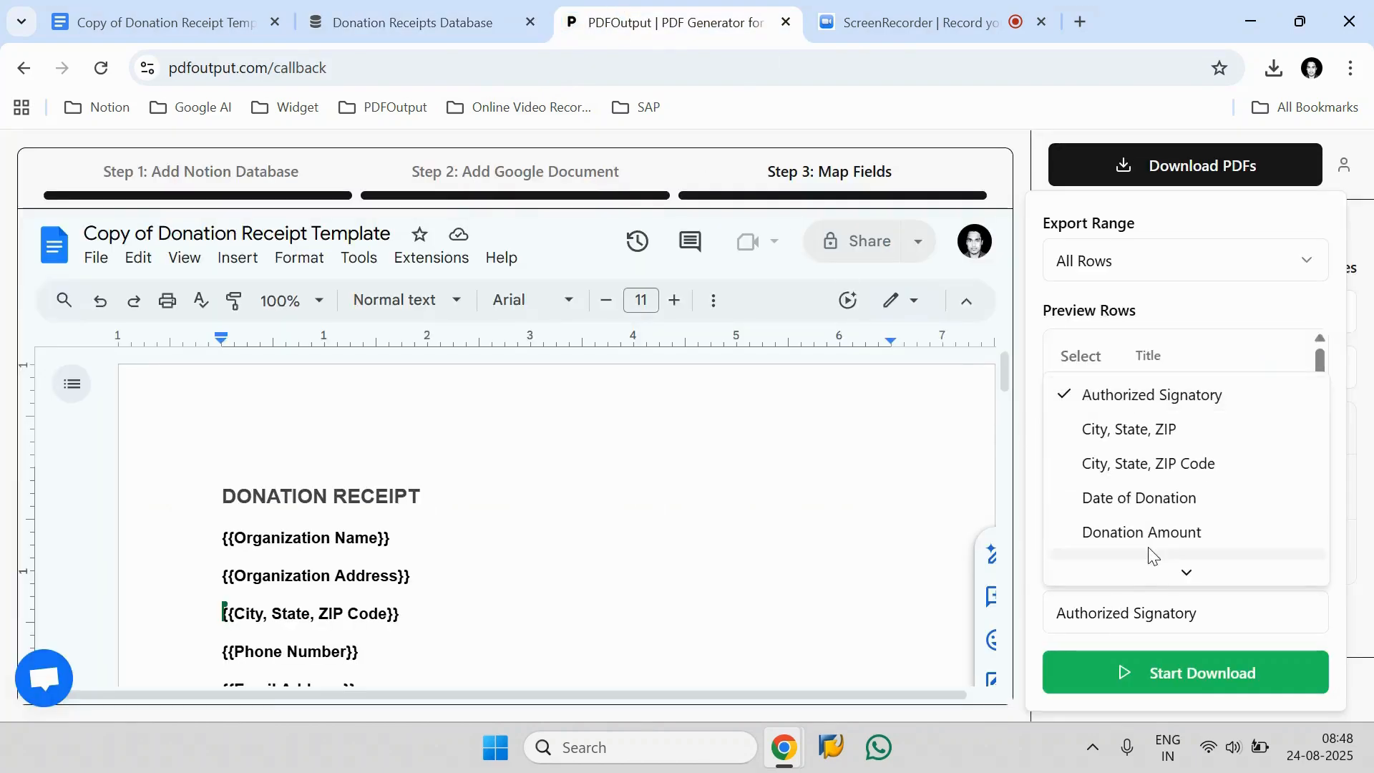
{"action": "scroll", "coordinate": [1188, 501], "scroll_direction": "down", "scroll_amount": 5}
{"action": "scroll", "coordinate": [1196, 487], "scroll_direction": "down", "scroll_amount": 2}
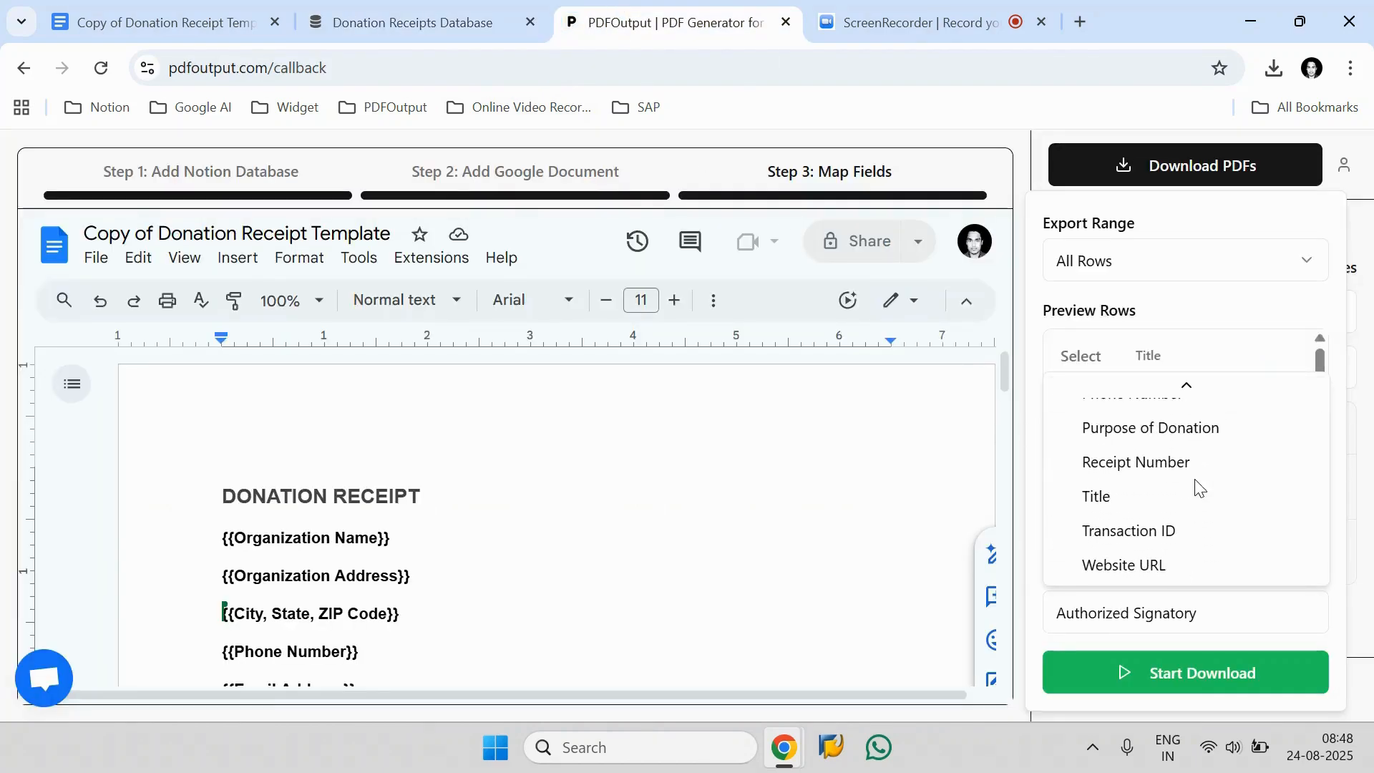
{"action": "left_click", "coordinate": [1178, 468]}
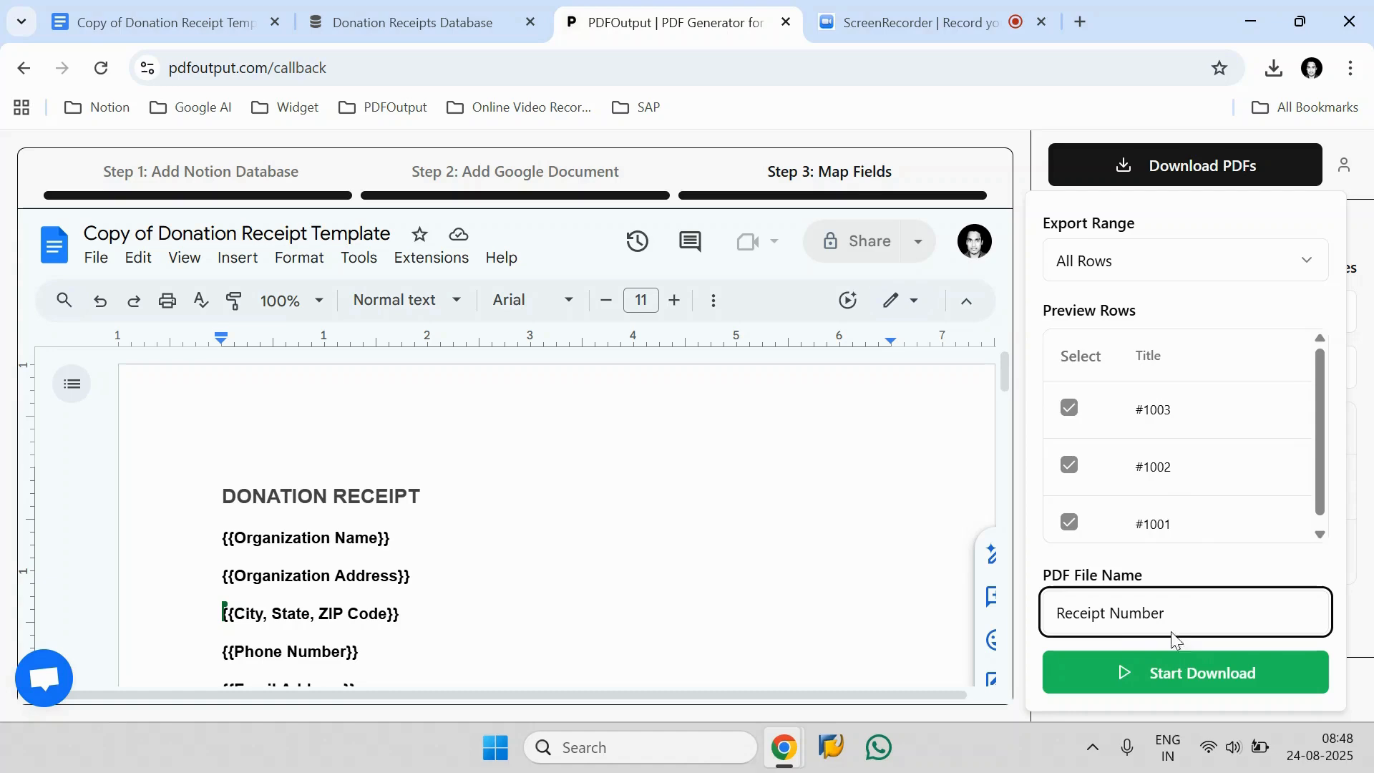
{"action": "left_click", "coordinate": [1223, 691]}
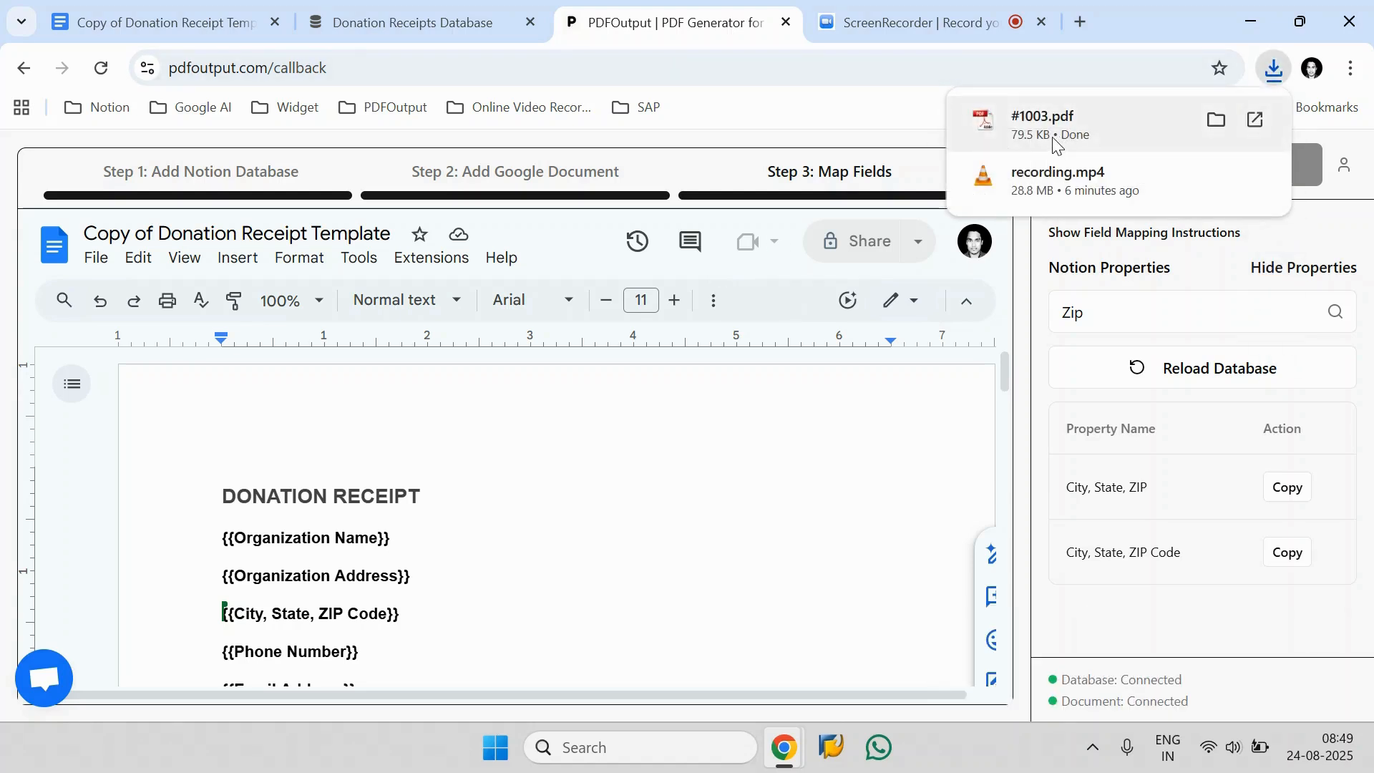
- Switch to the Notion Donation Receipts Database, select the #1003 row for comparison, and return to PDFOutput
{"action": "left_click", "coordinate": [408, 22]}
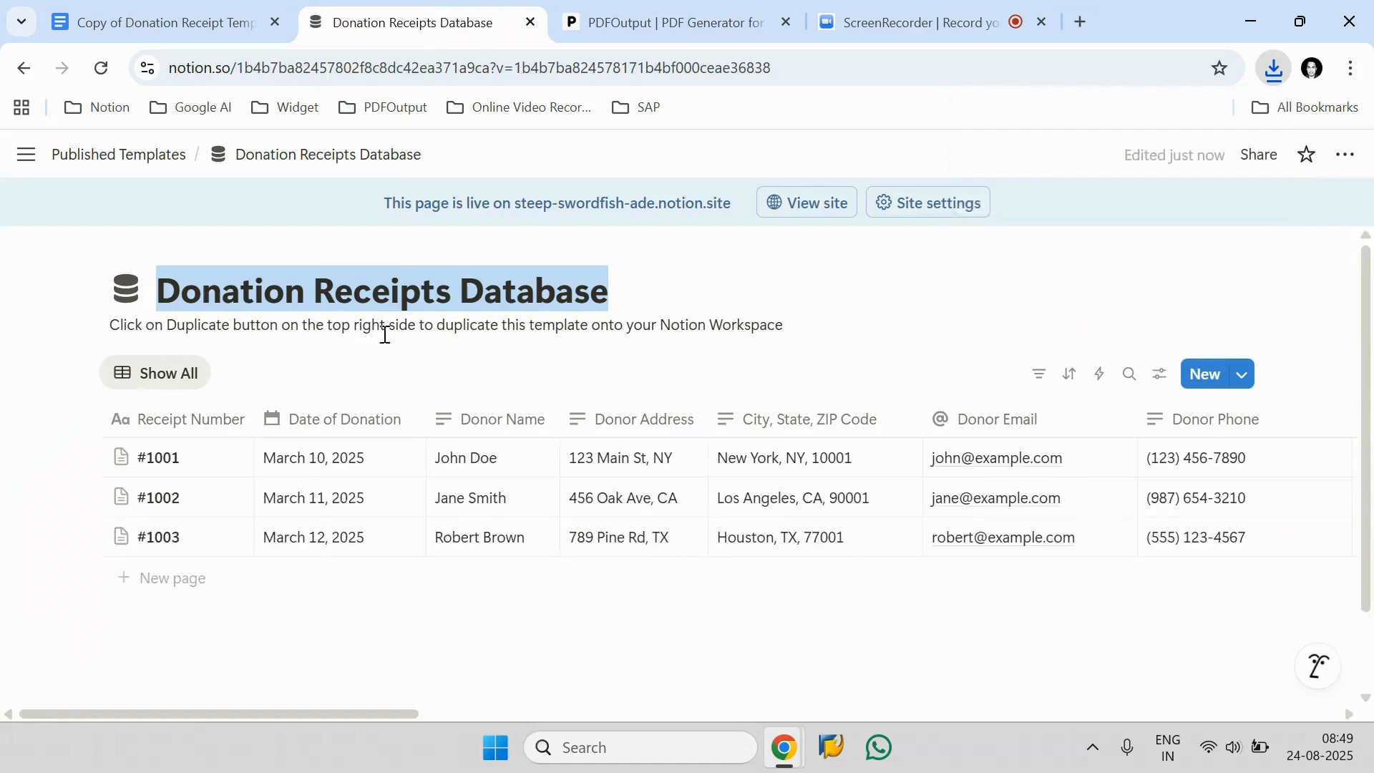
{"action": "left_click", "coordinate": [84, 537]}
{"action": "left_click", "coordinate": [644, 23]}
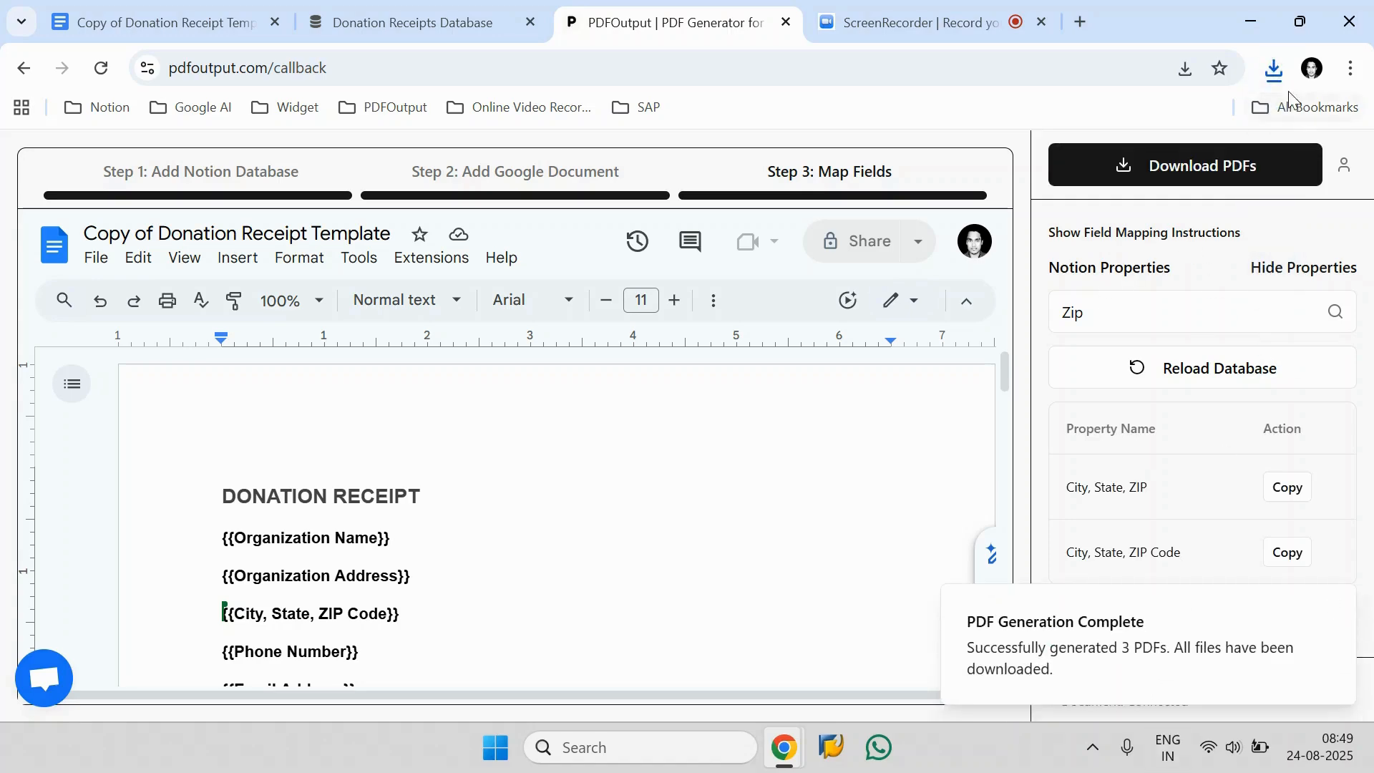
- Show the downloaded files in their folder, open #1003 in Adobe Reader, review its mapped fields through both pages, and close it
{"action": "left_click", "coordinate": [1274, 69]}
{"action": "left_click", "coordinate": [1209, 162]}
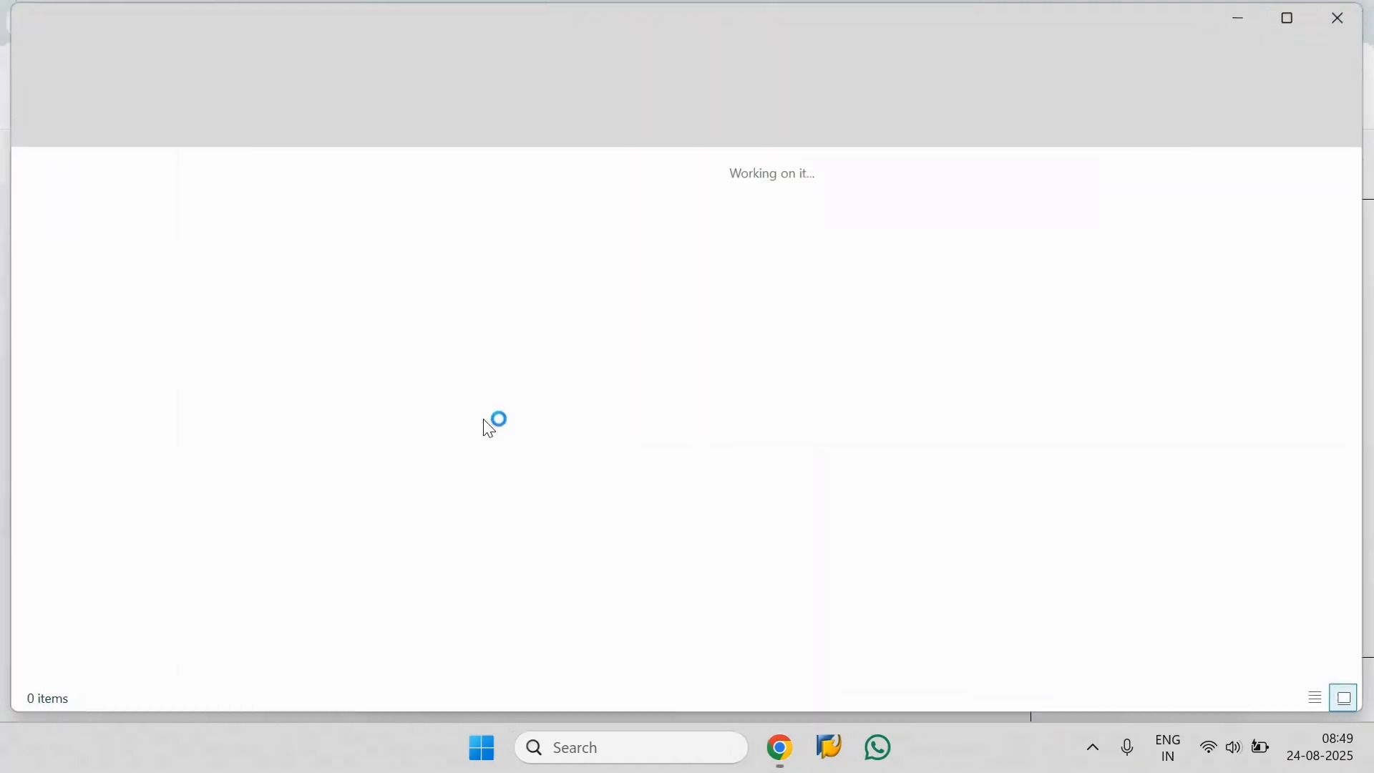
{"action": "left_click", "coordinate": [478, 268]}
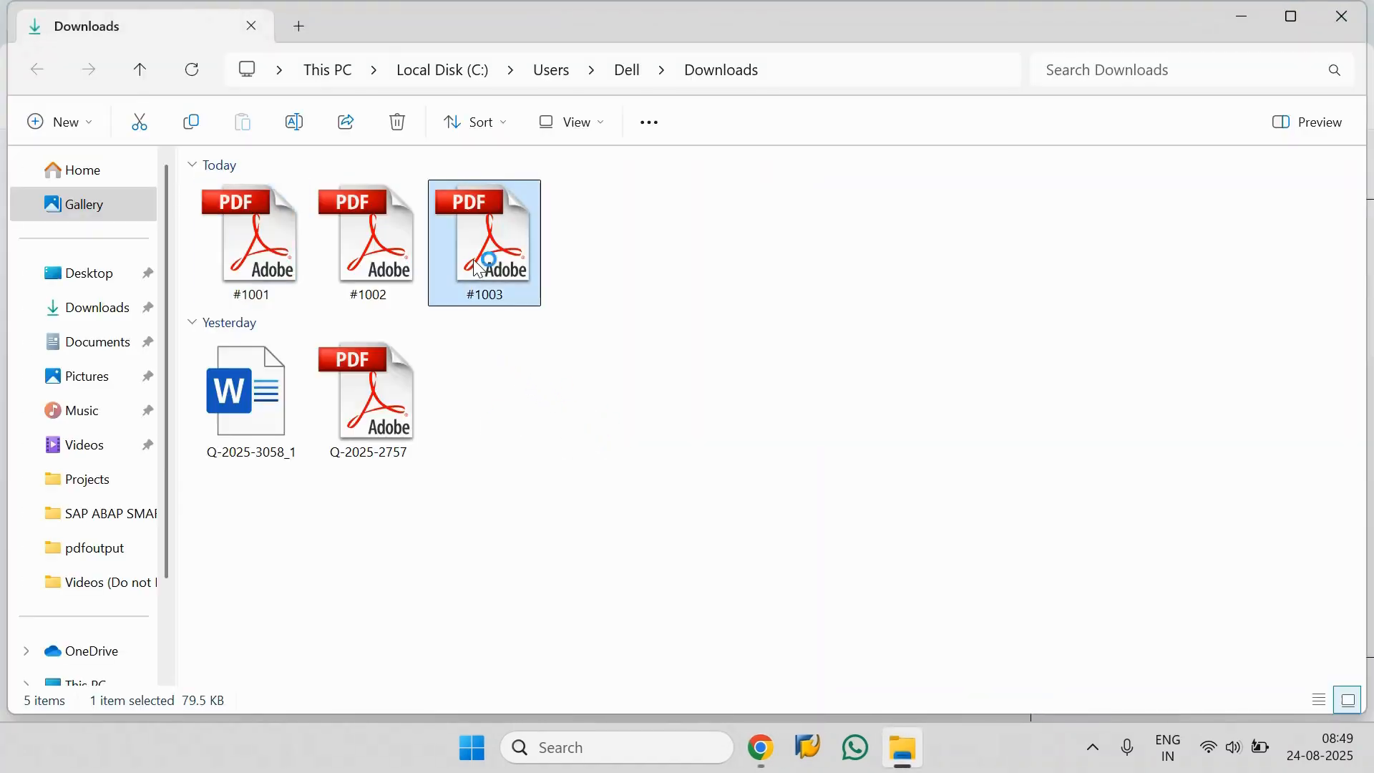
{"action": "scroll", "coordinate": [464, 410], "scroll_direction": "down", "scroll_amount": 3}
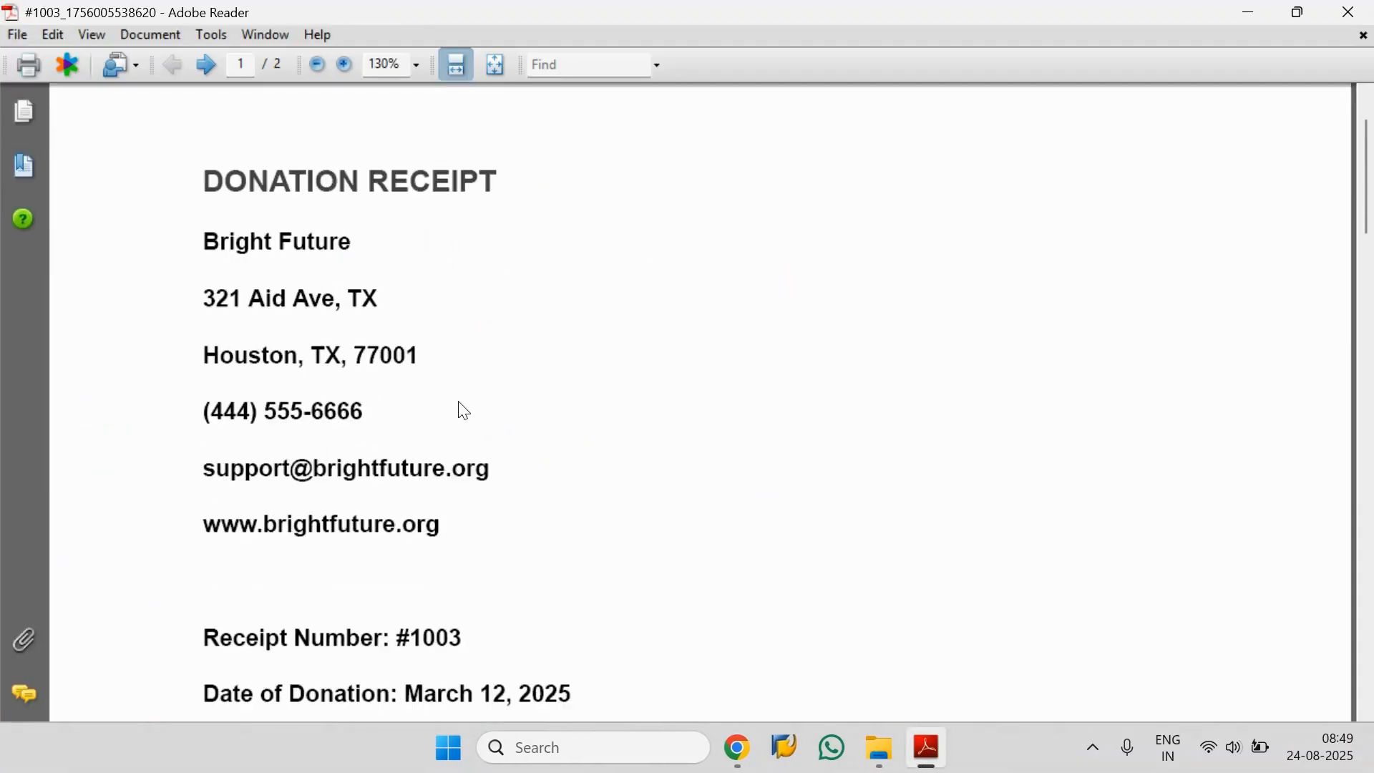
{"action": "left_click_drag", "start_coordinate": [200, 309], "coordinate": [358, 420]}
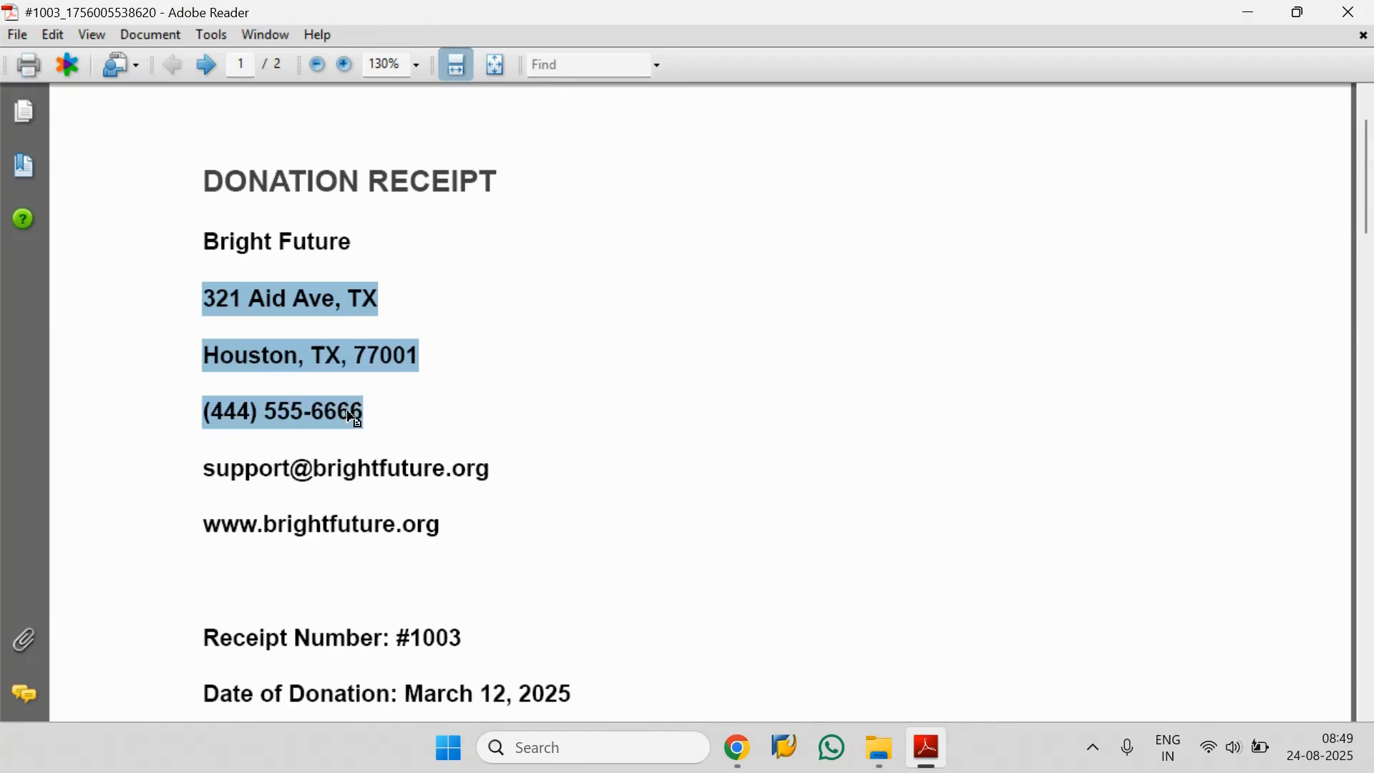
{"action": "scroll", "coordinate": [551, 434], "scroll_direction": "down", "scroll_amount": 20}
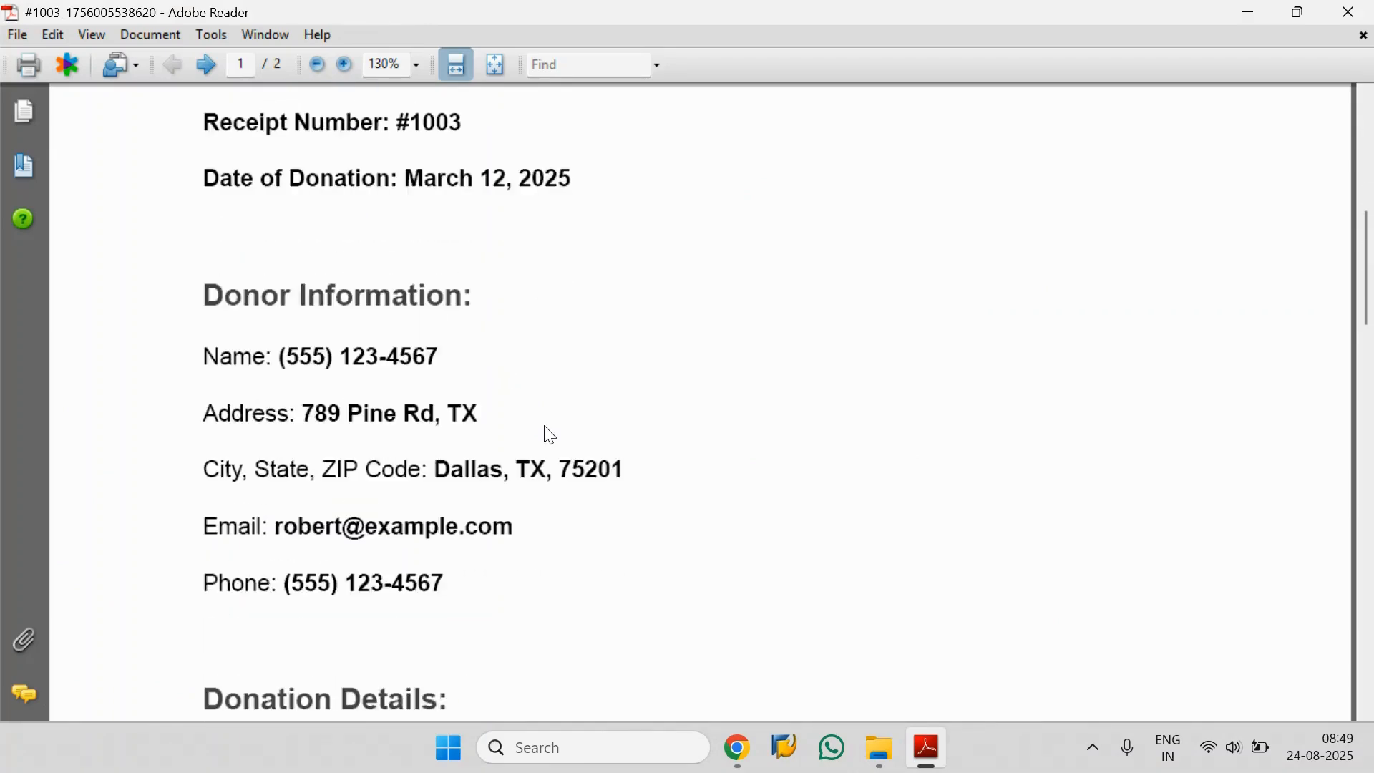
{"action": "scroll", "coordinate": [551, 435], "scroll_direction": "down", "scroll_amount": 6}
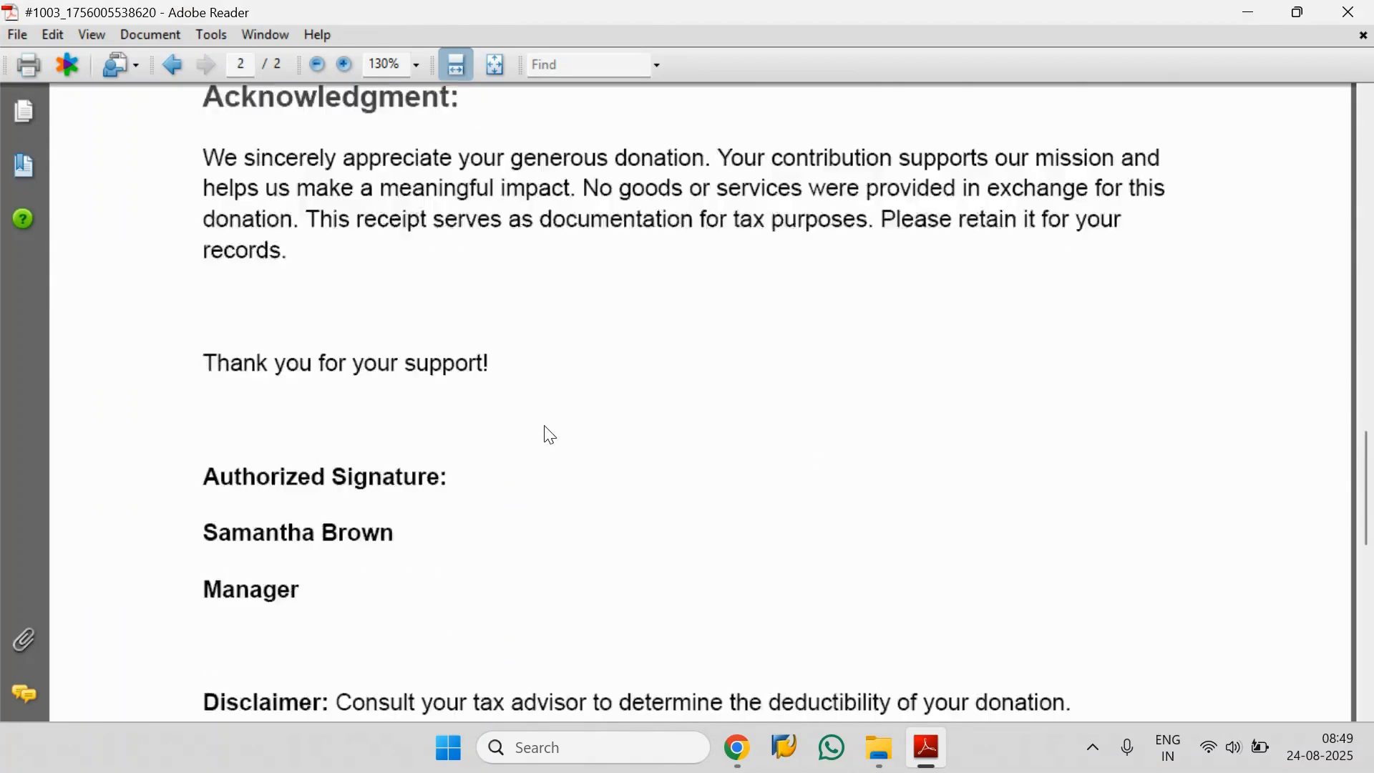
{"action": "left_click", "coordinate": [1351, 12]}
- Open the #1002 receipt PDF from the Downloads folder and review its donation details and signature section
{"action": "left_click", "coordinate": [397, 252]}
{"action": "double_click", "coordinate": [397, 247]}
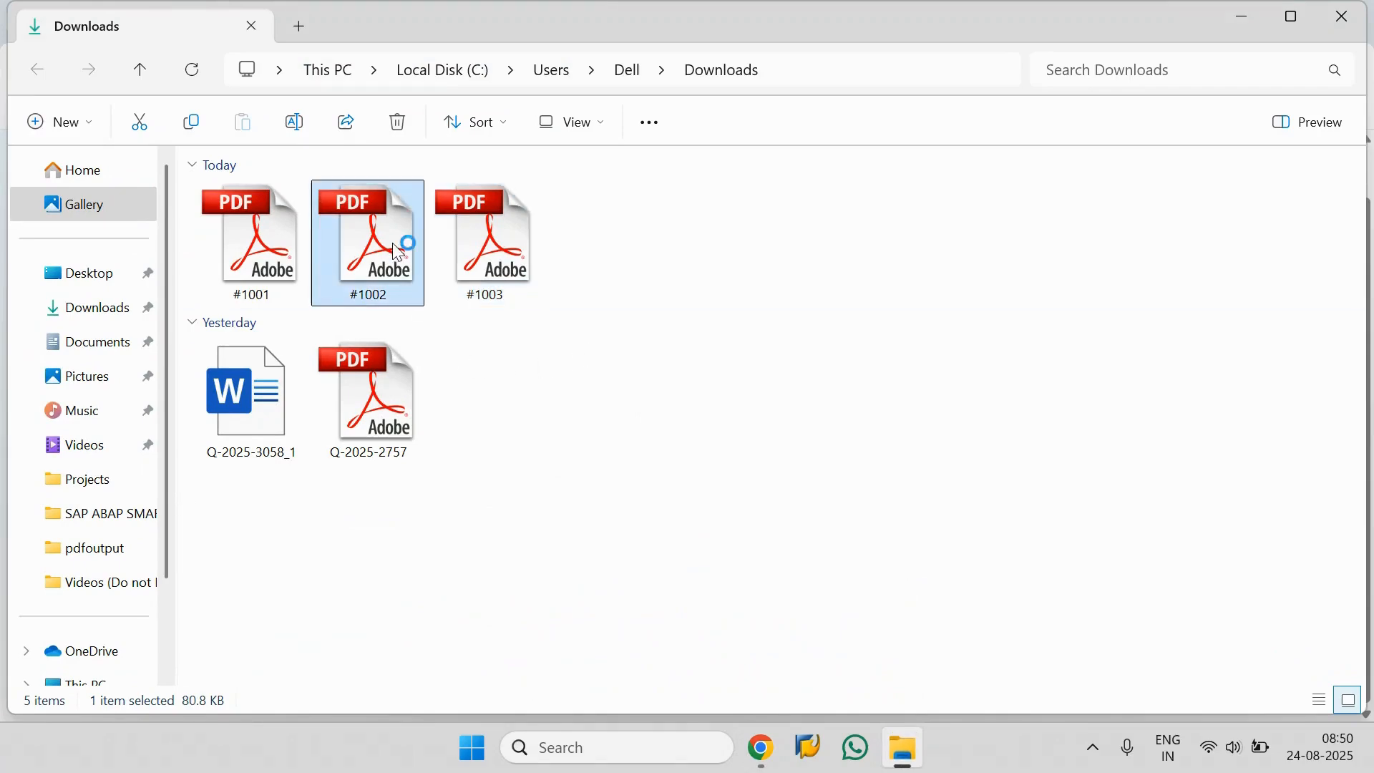
{"action": "scroll", "coordinate": [718, 444], "scroll_direction": "down", "scroll_amount": 20}
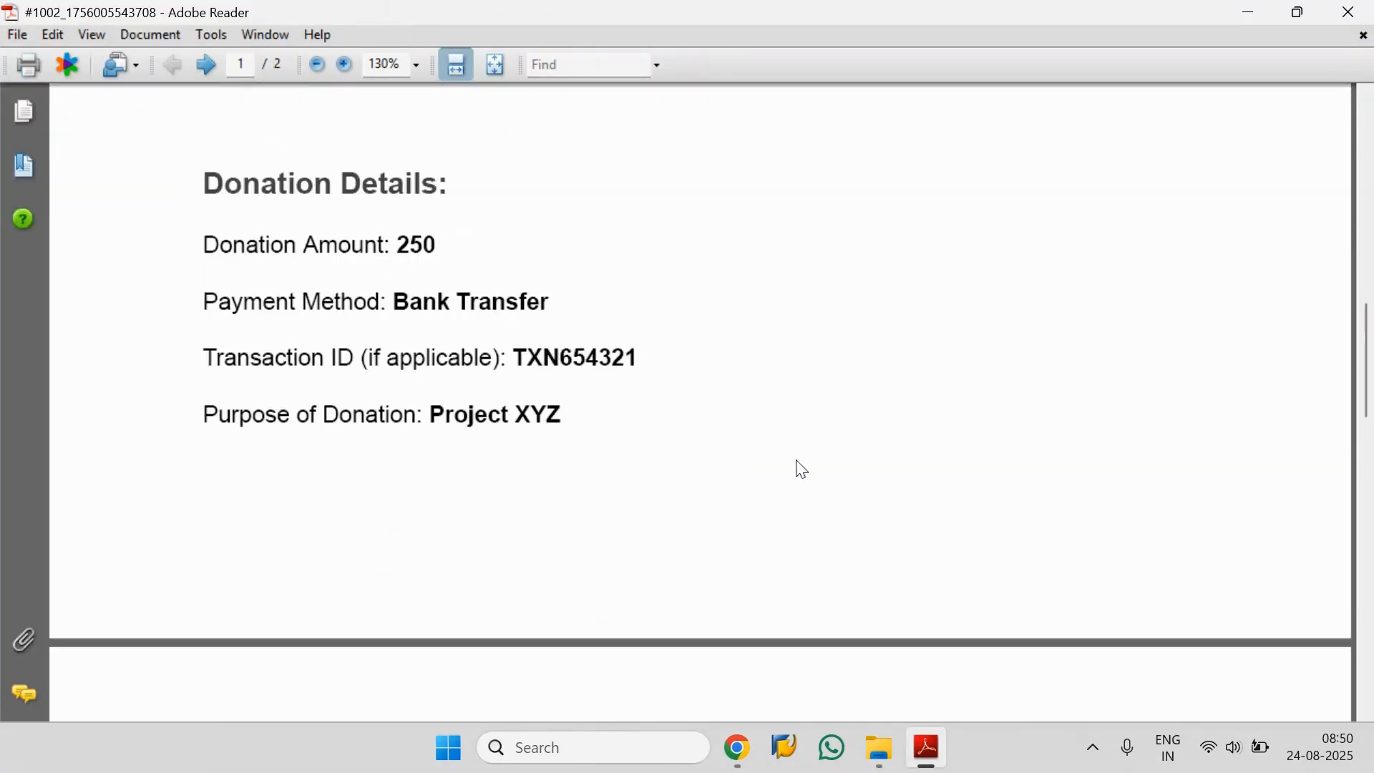
{"action": "scroll", "coordinate": [924, 508], "scroll_direction": "down", "scroll_amount": 10}
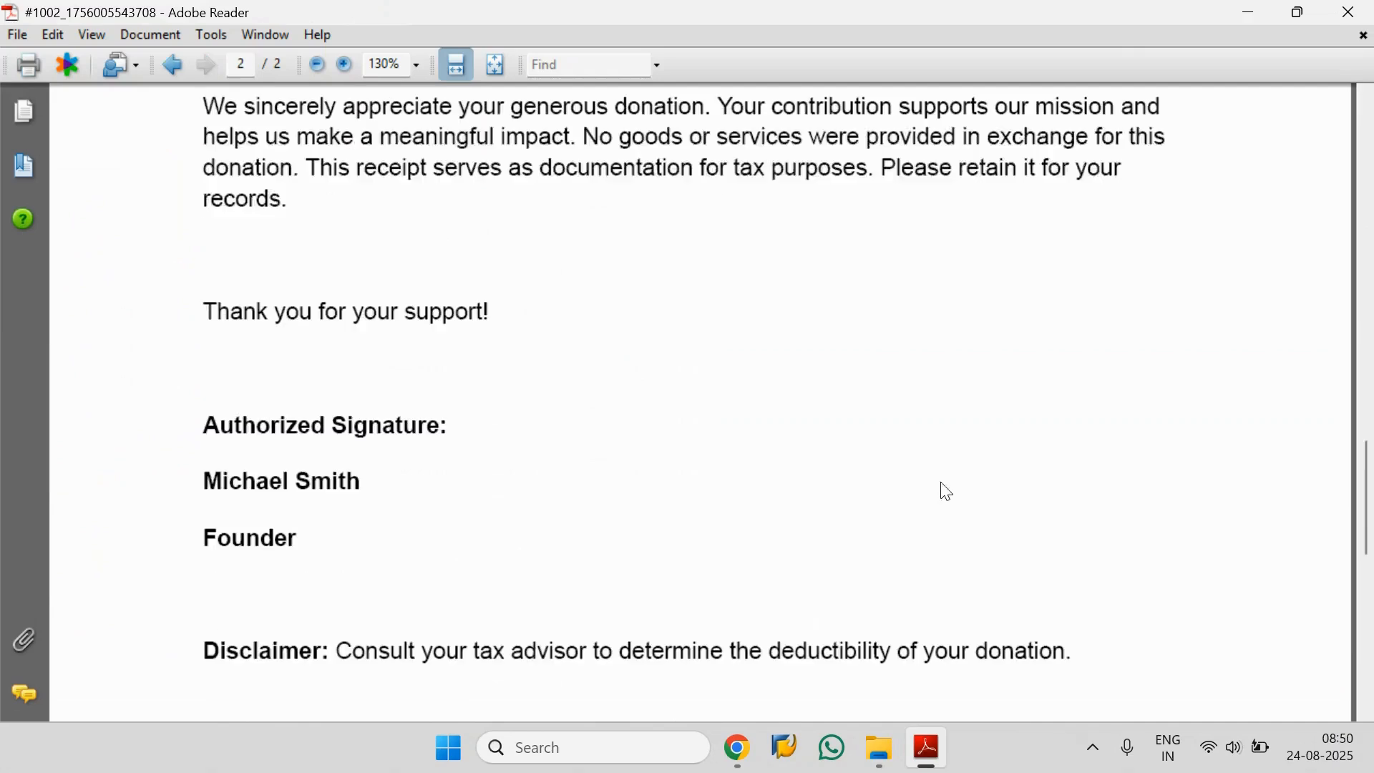
- Open the #1001 receipt PDF from the Downloads folder and review its organization, donor and donation details
{"action": "left_click", "coordinate": [879, 748]}
{"action": "double_click", "coordinate": [267, 255]}
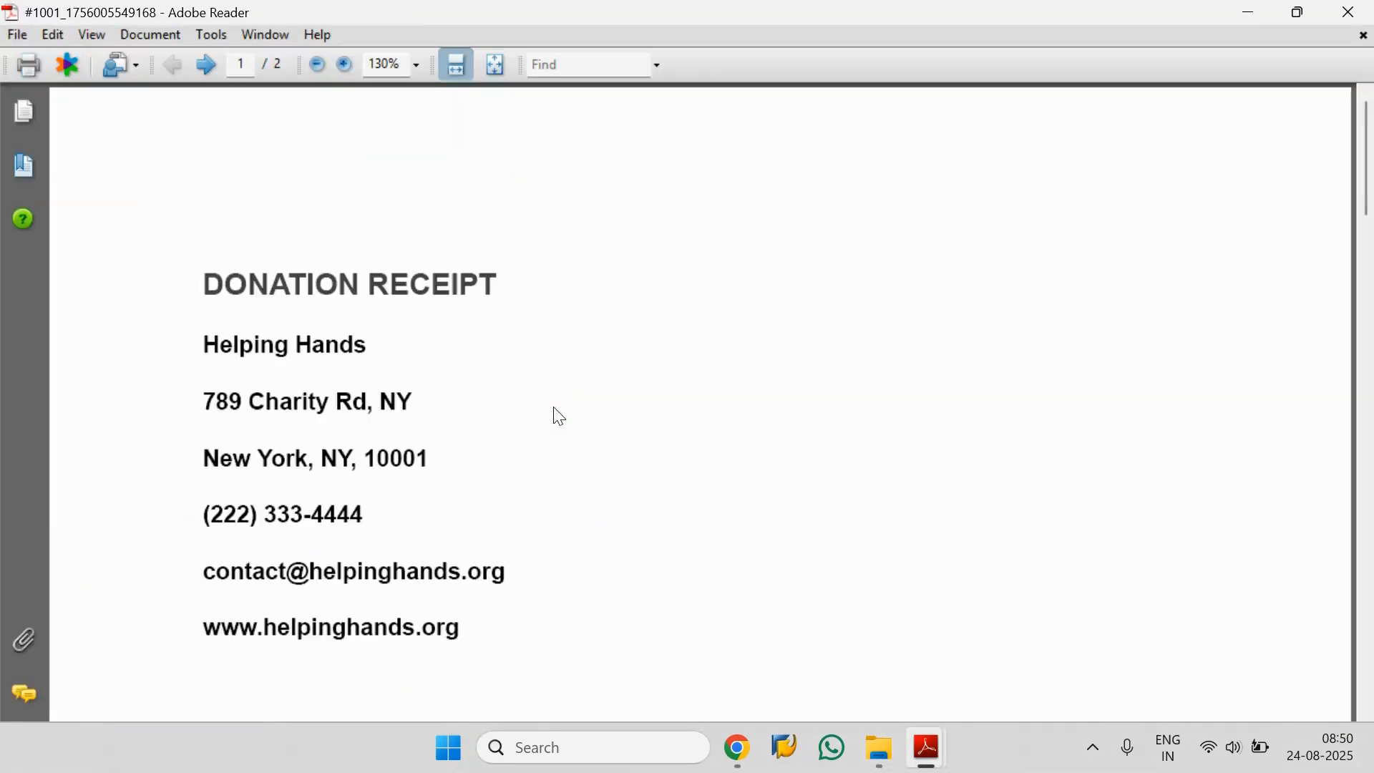
{"action": "scroll", "coordinate": [615, 422], "scroll_direction": "down", "scroll_amount": 20}
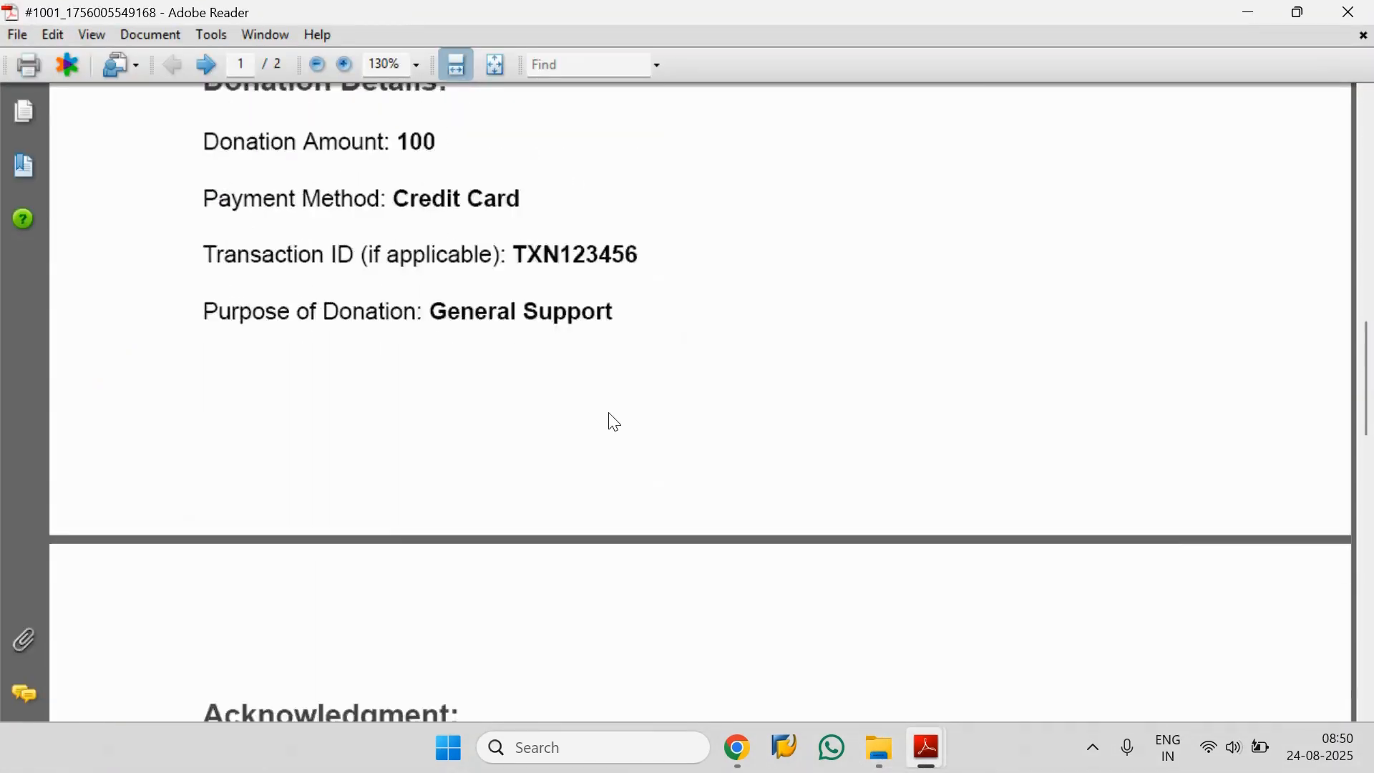
{"action": "scroll", "coordinate": [614, 422], "scroll_direction": "down", "scroll_amount": 5}
{"action": "scroll", "coordinate": [609, 420], "scroll_direction": "up", "scroll_amount": 20}
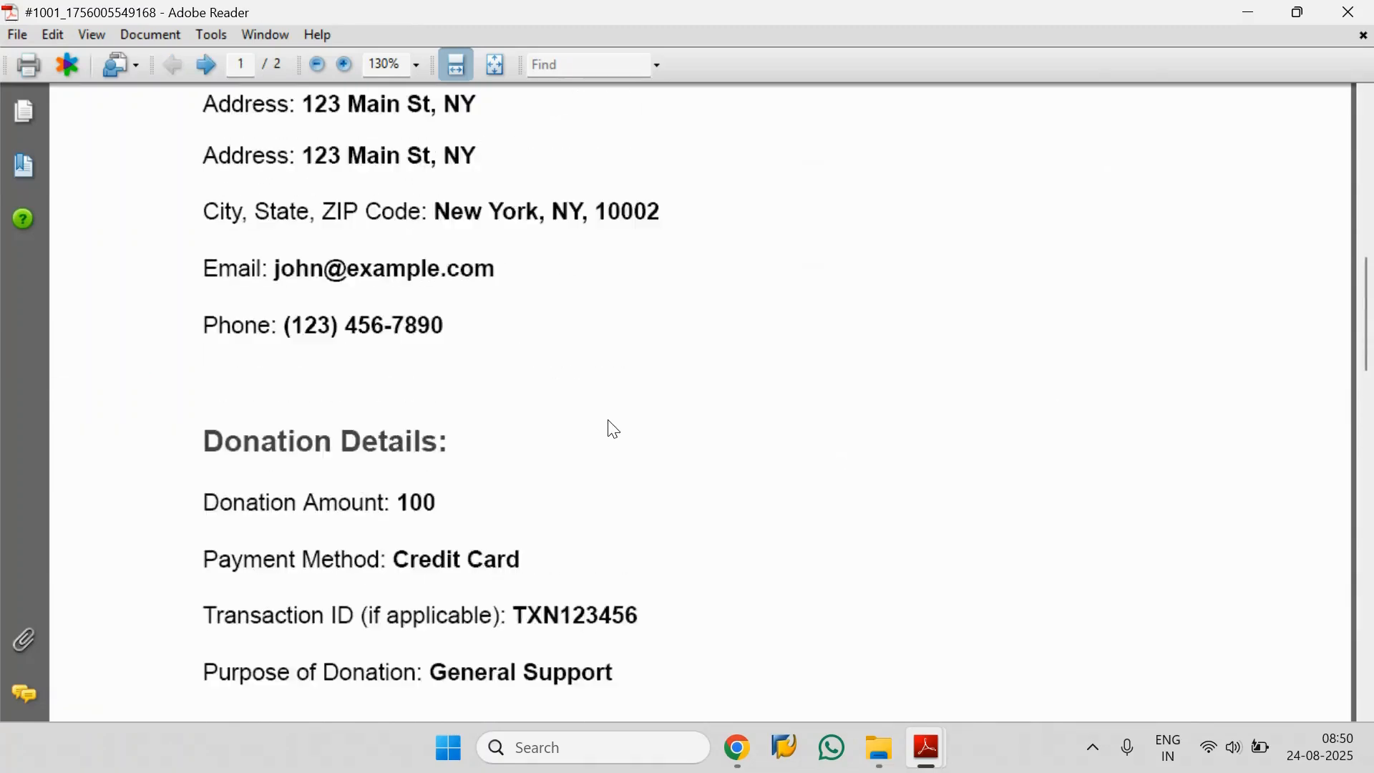
{"action": "scroll", "coordinate": [652, 474], "scroll_direction": "up", "scroll_amount": 6}
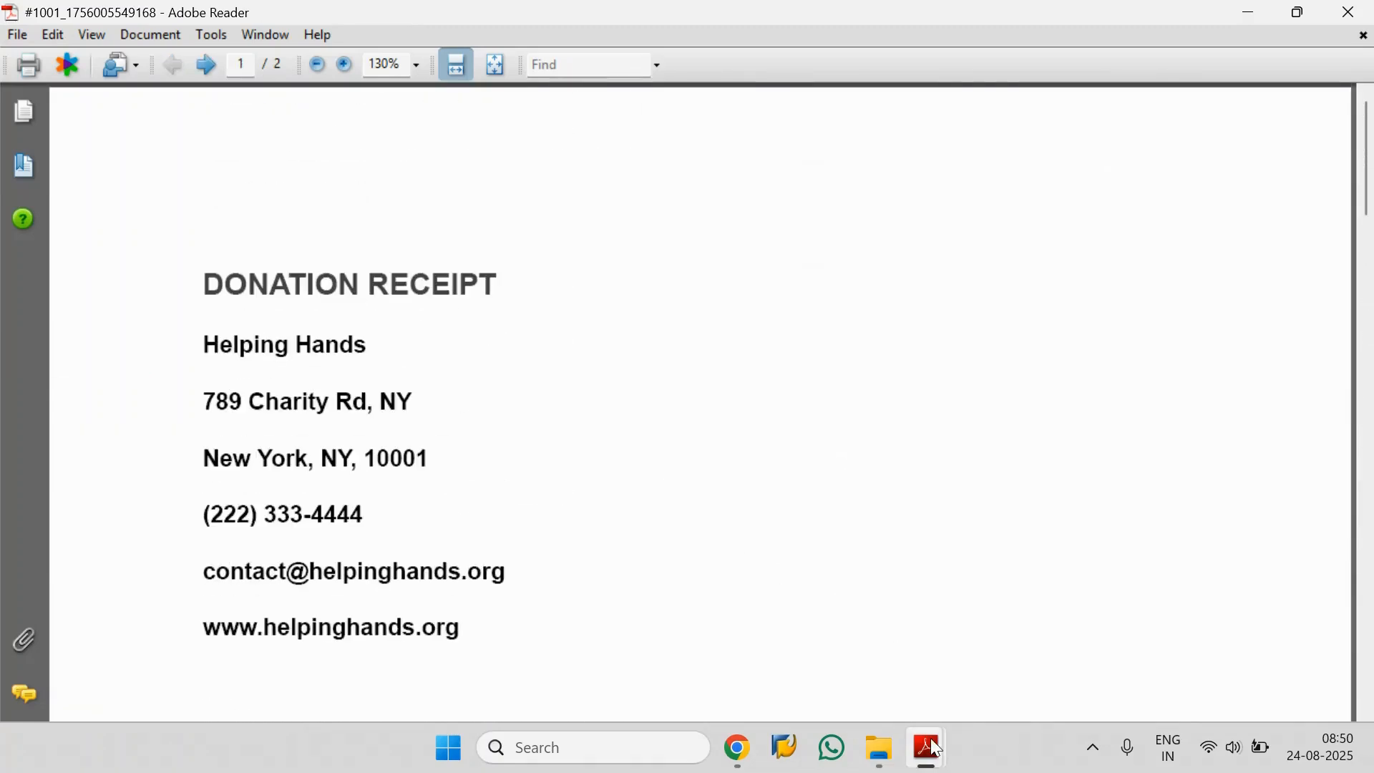
- Bring back the #1002 receipt, switch to Chrome to view the Notion database, and return to PDFOutput
{"action": "mouse_move", "coordinate": [931, 741]}
{"action": "left_click", "coordinate": [858, 653]}
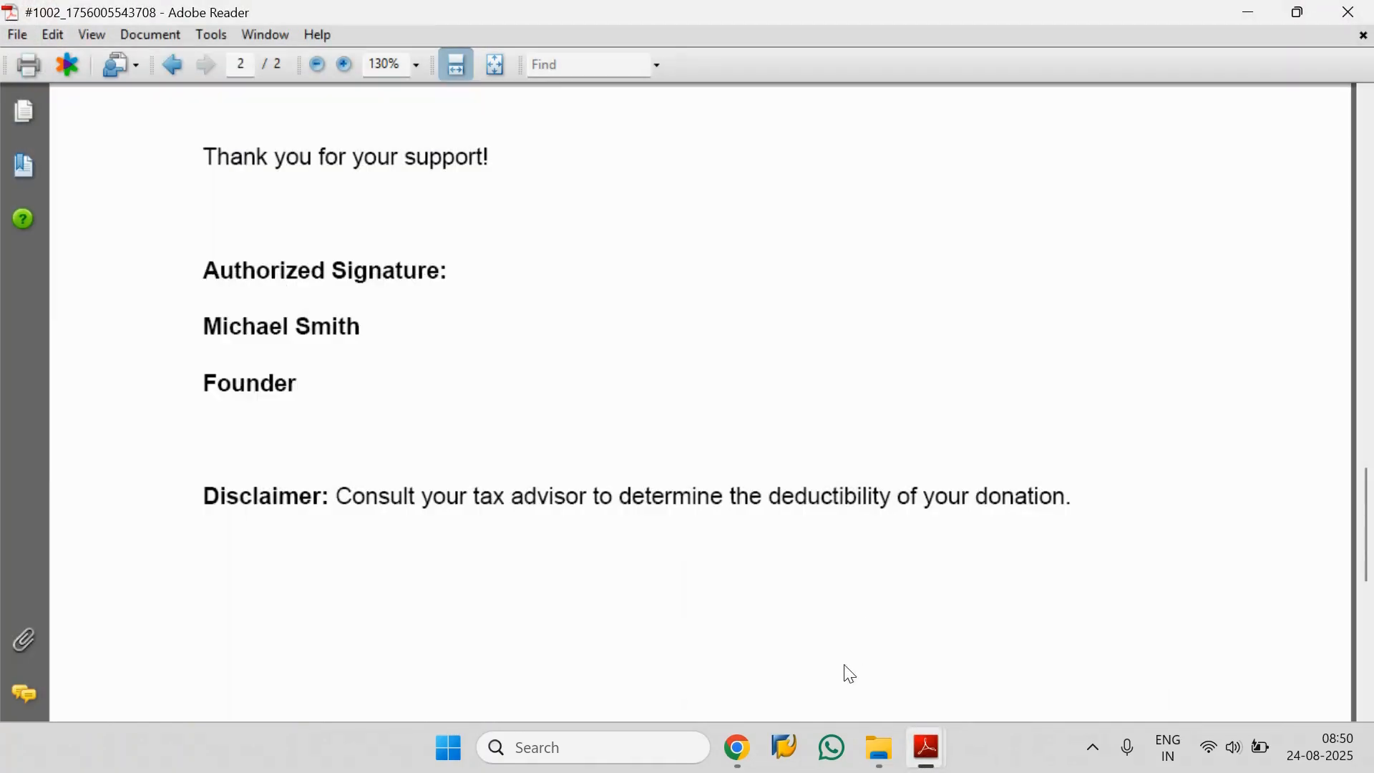
{"action": "mouse_move", "coordinate": [737, 737]}
{"action": "left_click", "coordinate": [720, 698]}
{"action": "left_click", "coordinate": [430, 8]}
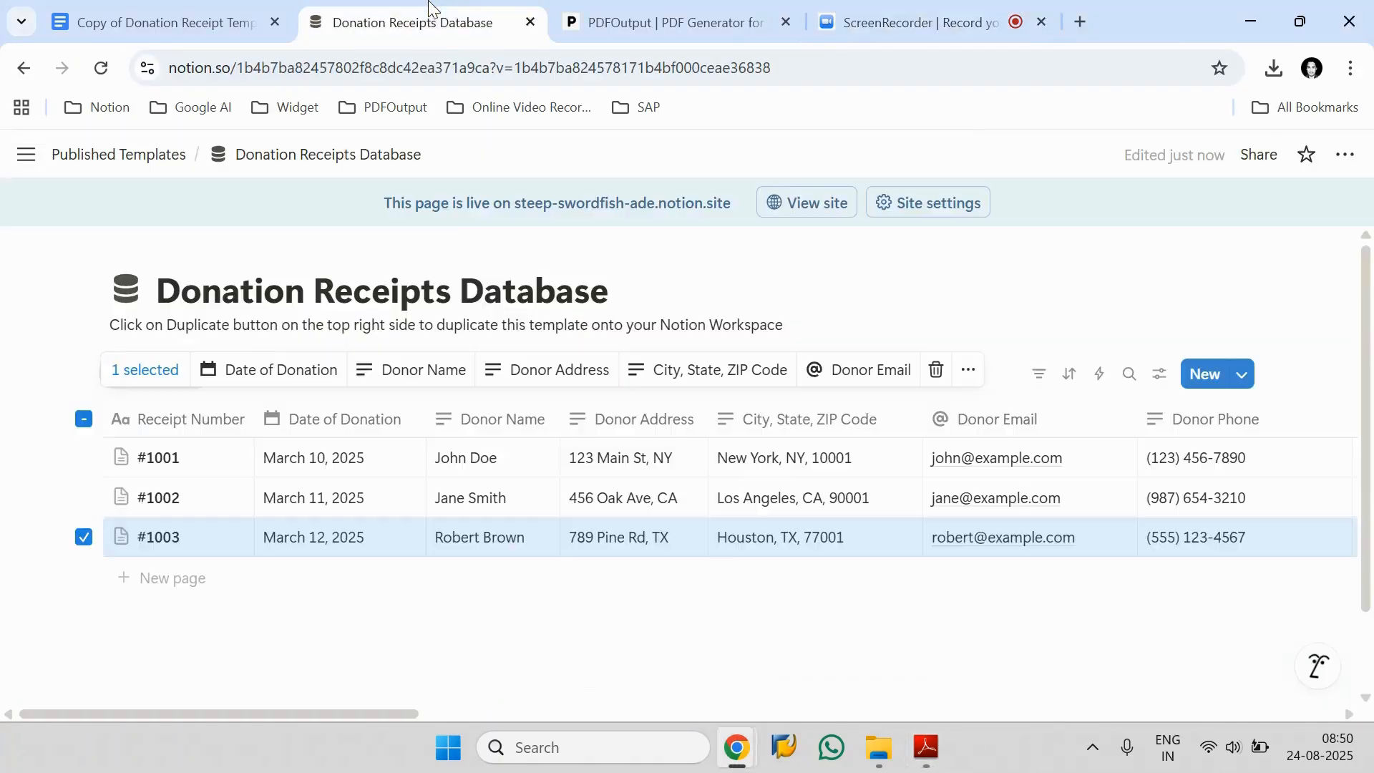
{"action": "left_click", "coordinate": [626, 10]}
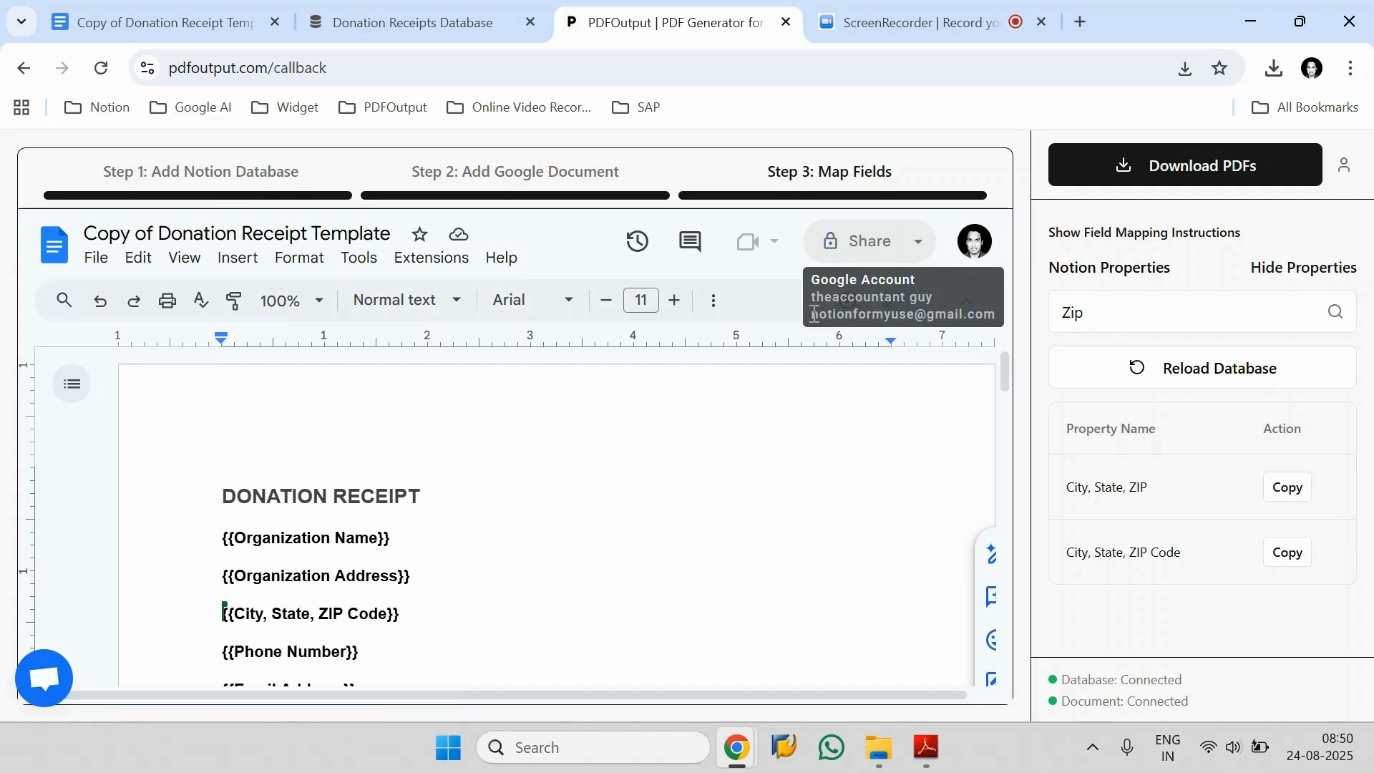
- View the PDFOutput support chat and close it to return to the field mapping page
{"action": "left_click_drag", "start_coordinate": [815, 315], "coordinate": [980, 320]}
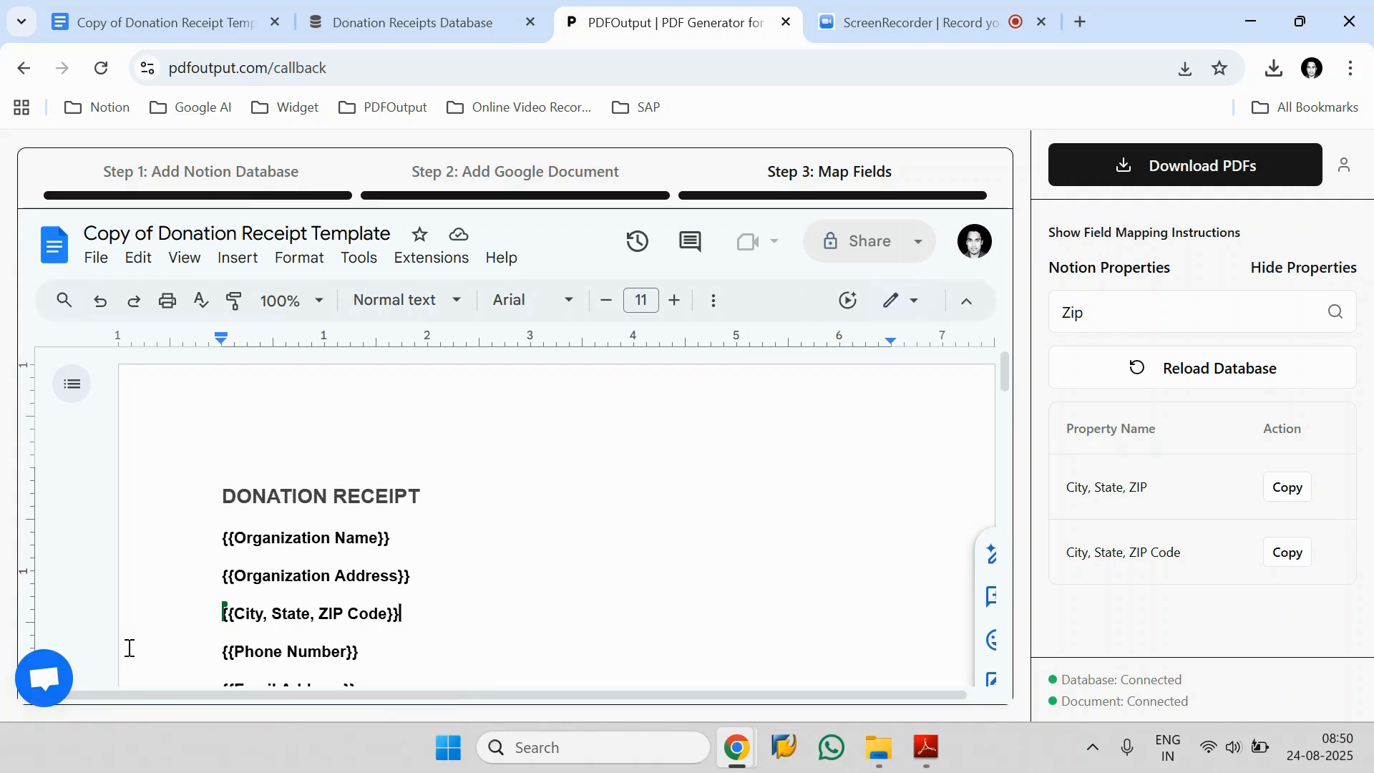
{"action": "left_click", "coordinate": [44, 677]}
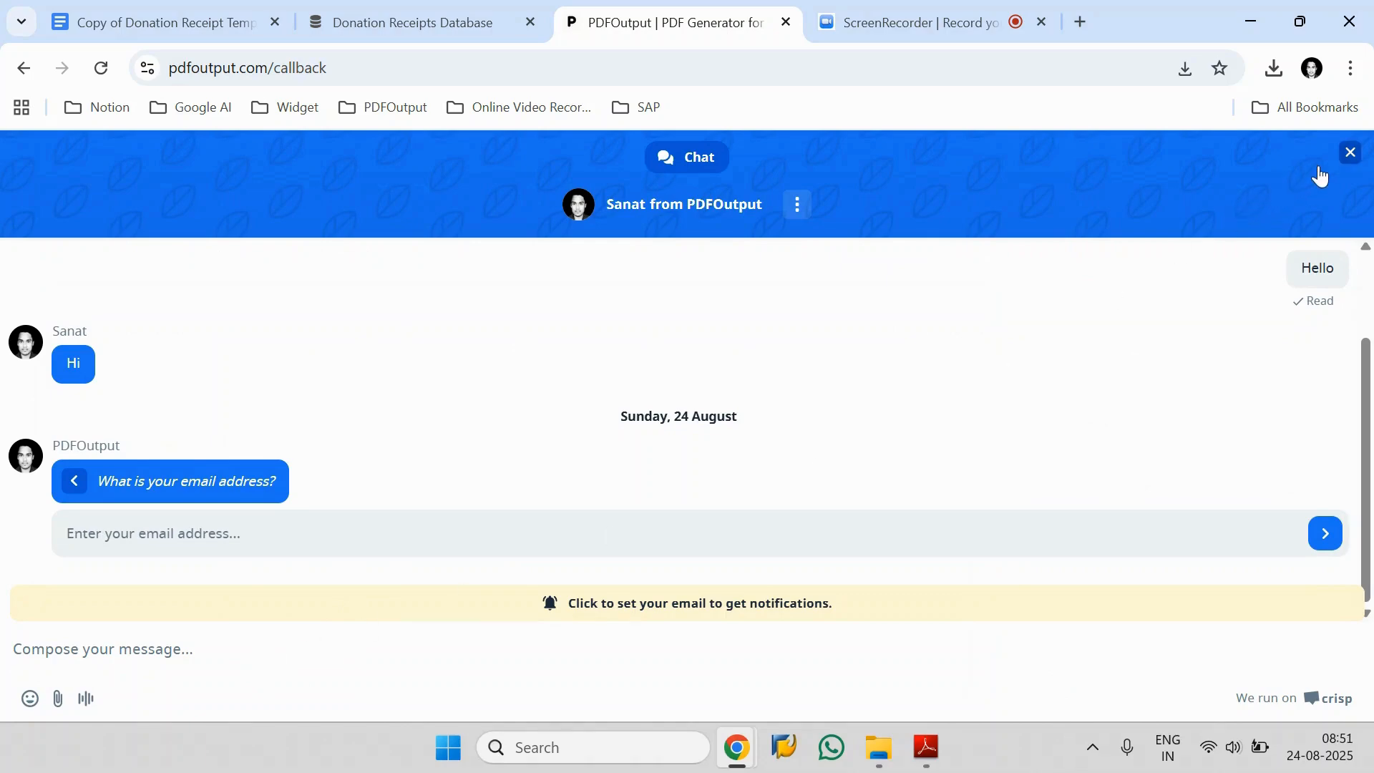
{"action": "left_click", "coordinate": [1352, 159]}
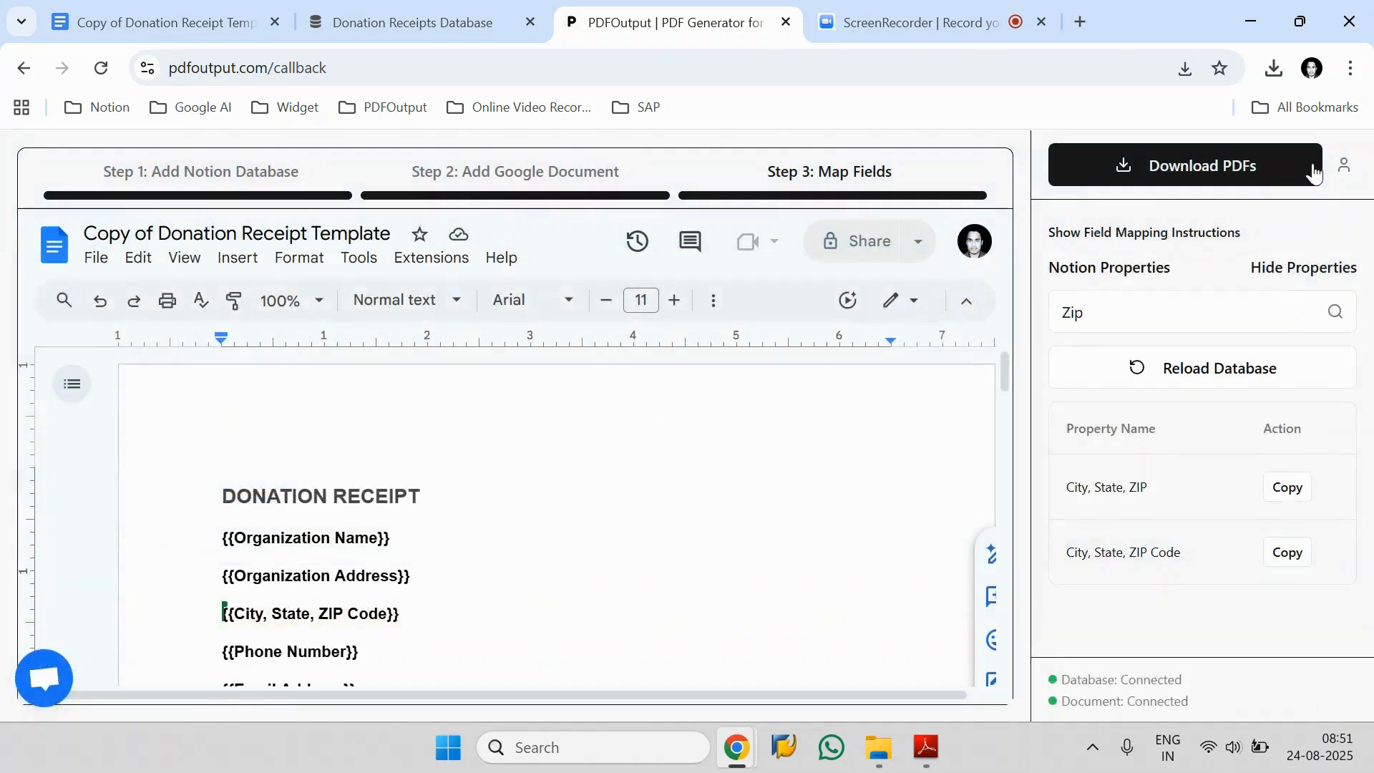